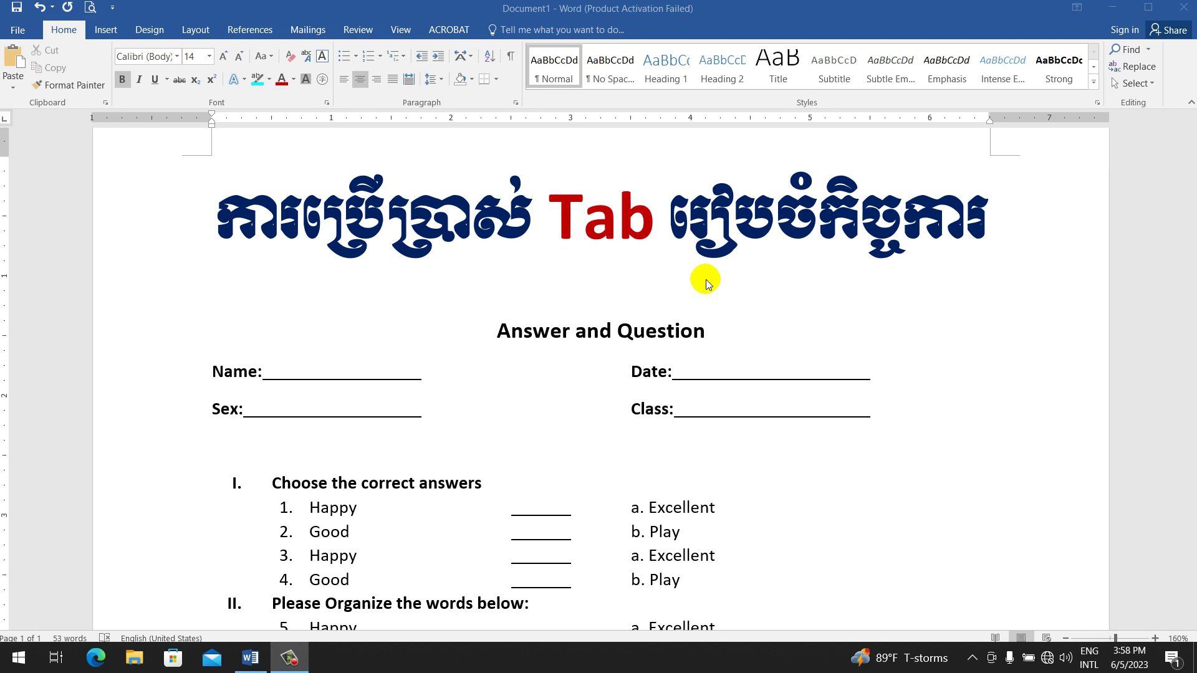
# - Underline the 'Answer and Question' heading
pyautogui.click(524, 331)
pyautogui.scroll(-1, 516, 310)
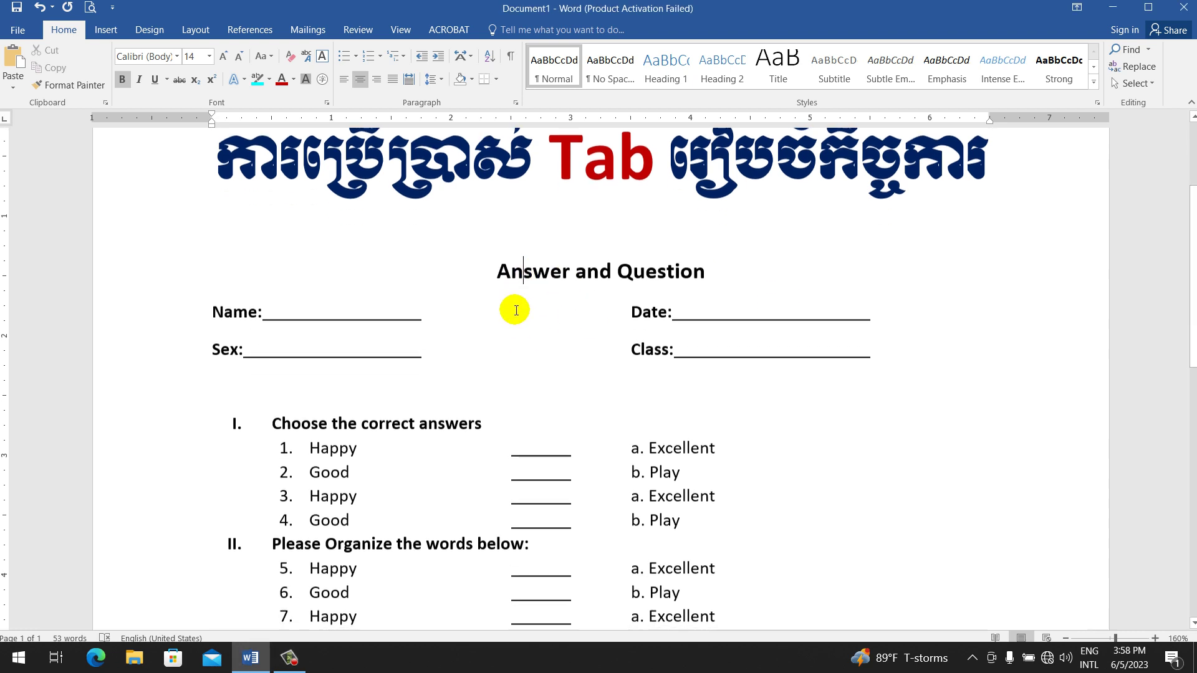
pyautogui.moveTo(555, 275); pyautogui.dragTo(708, 273)
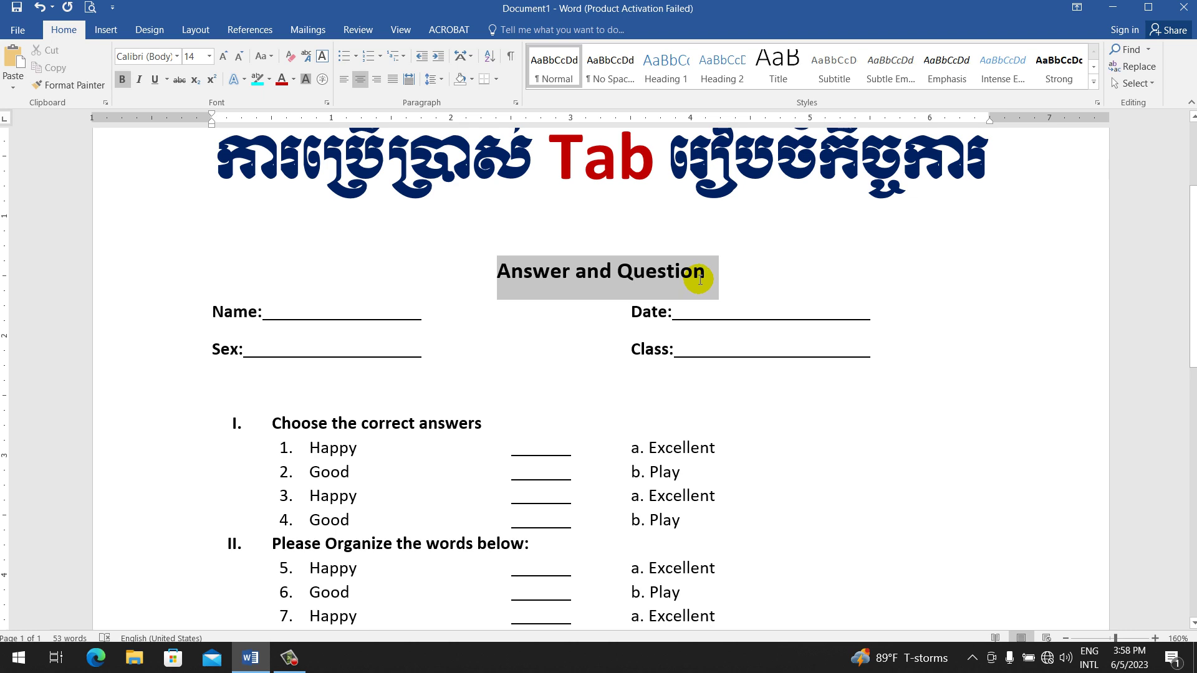
pyautogui.click(159, 80)
pyautogui.click(275, 181)
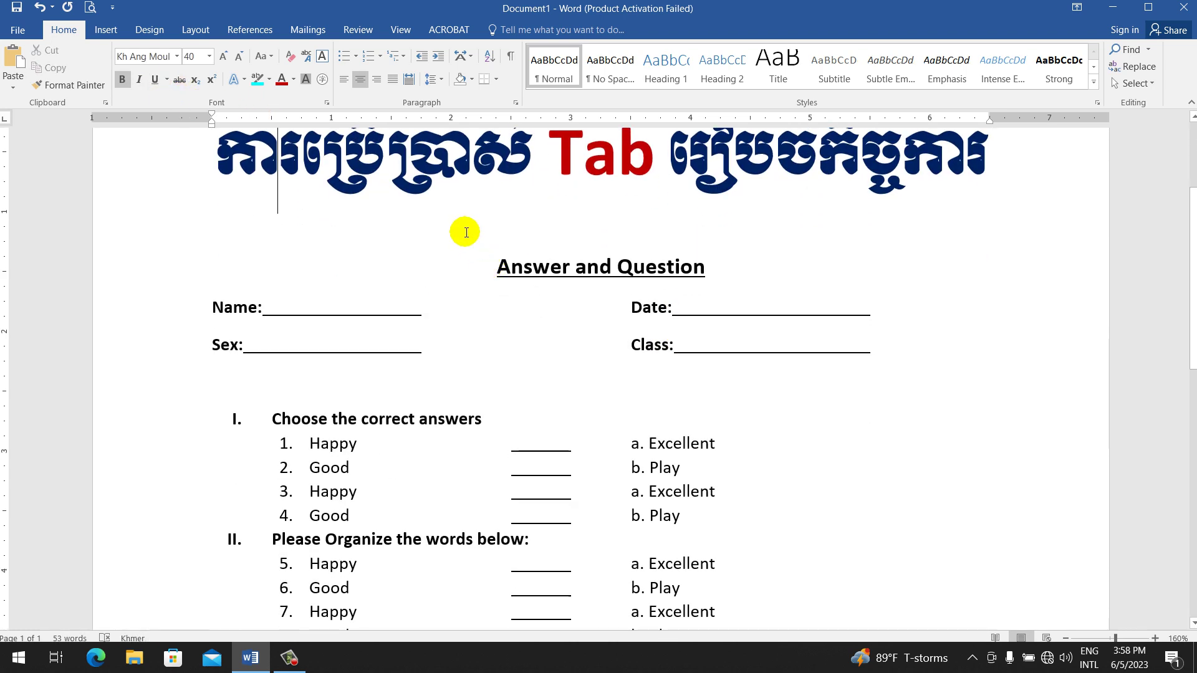
# - Select and inspect the Name/Date line and the Sex answer blank
pyautogui.scroll(1, 468, 234)
pyautogui.click(643, 380)
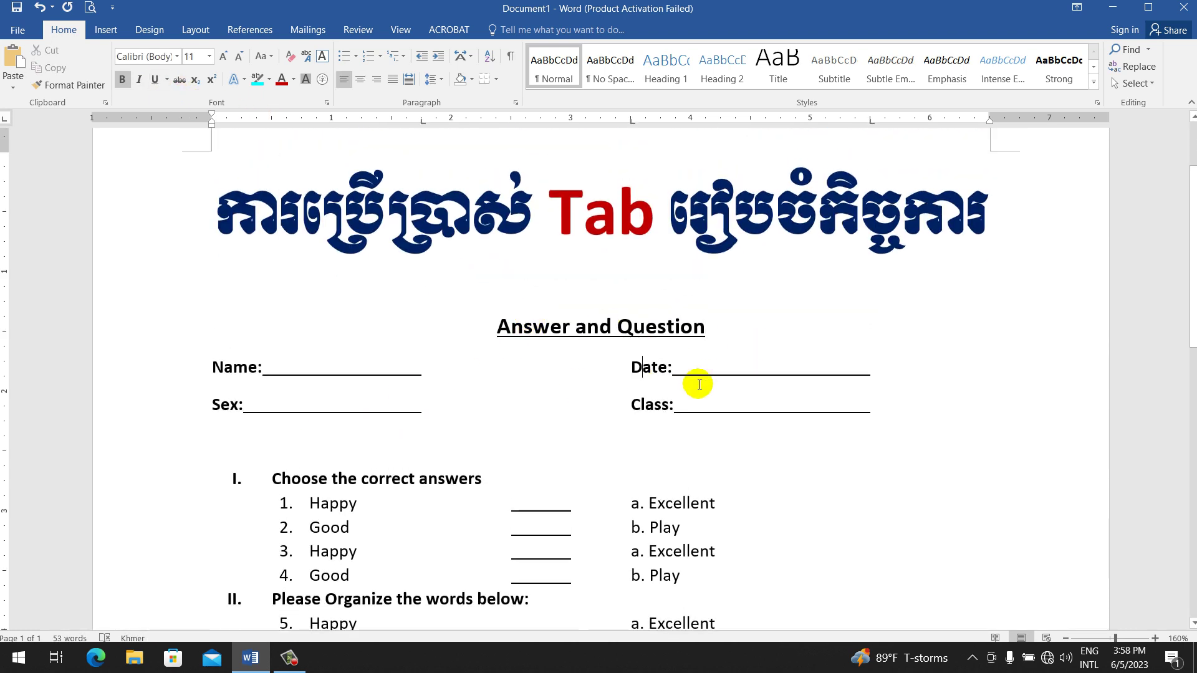
pyautogui.moveTo(649, 369); pyautogui.dragTo(203, 371)
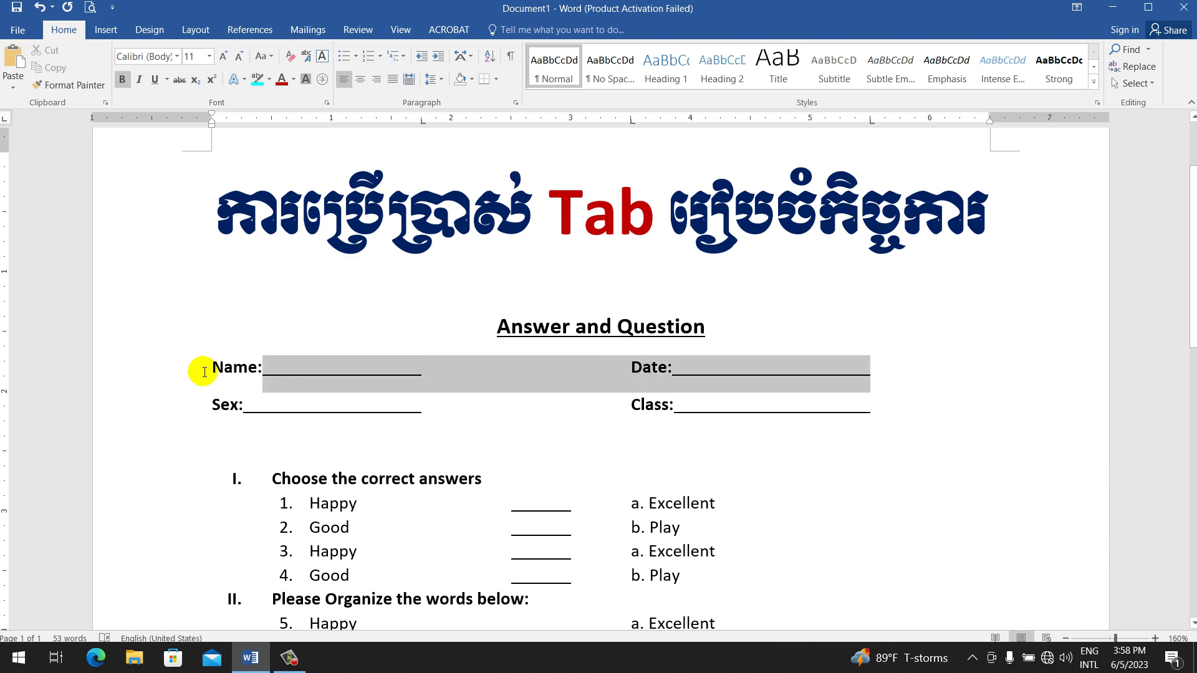
pyautogui.click(250, 389)
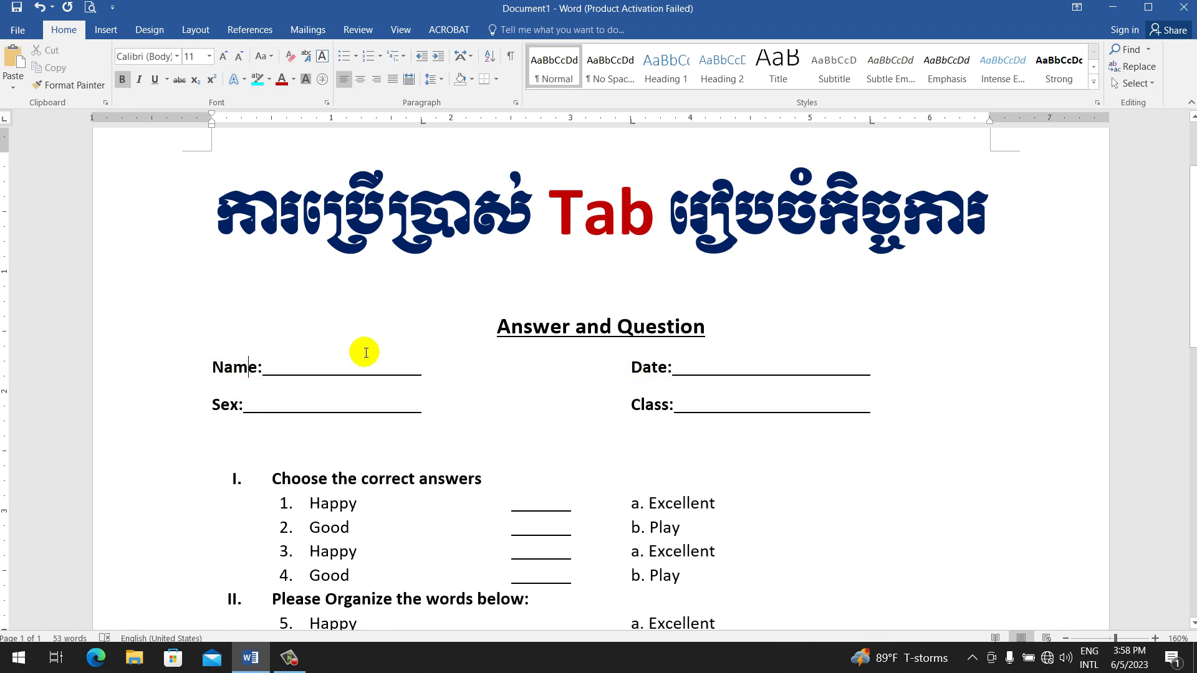
pyautogui.click(611, 327)
pyautogui.scroll(-1, 360, 419)
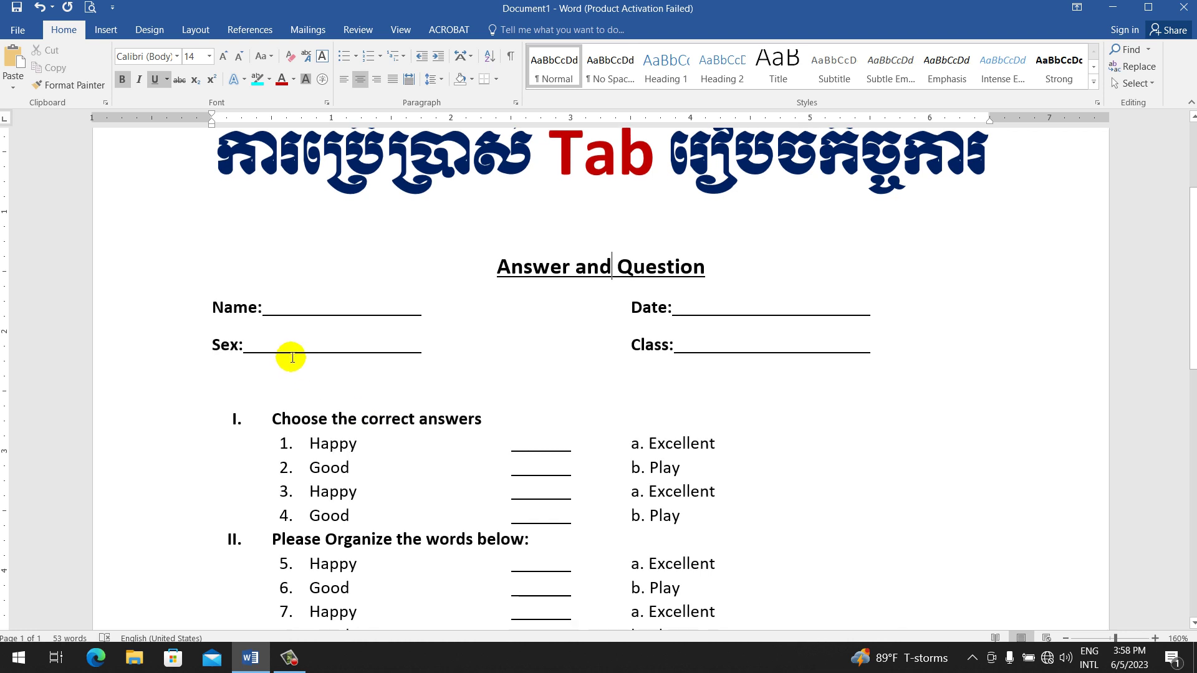
pyautogui.moveTo(292, 358); pyautogui.dragTo(396, 353)
pyautogui.click(417, 348)
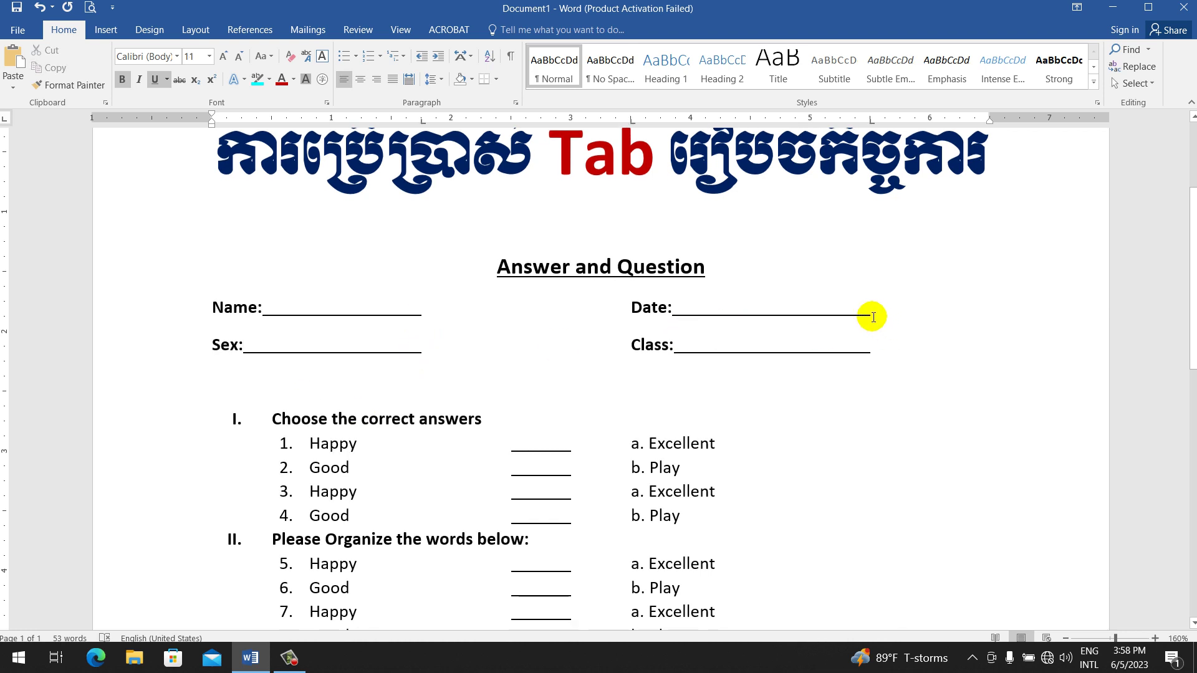
# - Try moving Class: onto its own line below Sex, then undo the split
pyautogui.moveTo(869, 339); pyautogui.dragTo(716, 312)
pyautogui.click(617, 347)
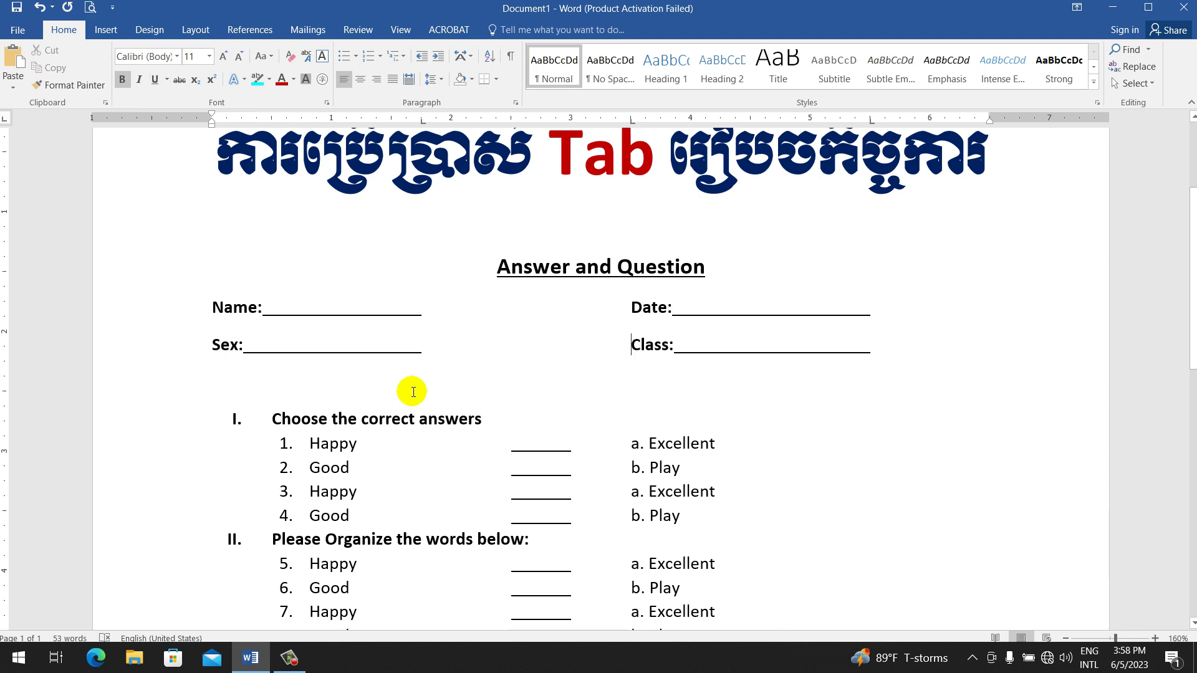
pyautogui.scroll(-2, 413, 392)
pyautogui.scroll(1, 460, 334)
pyautogui.click(432, 296)
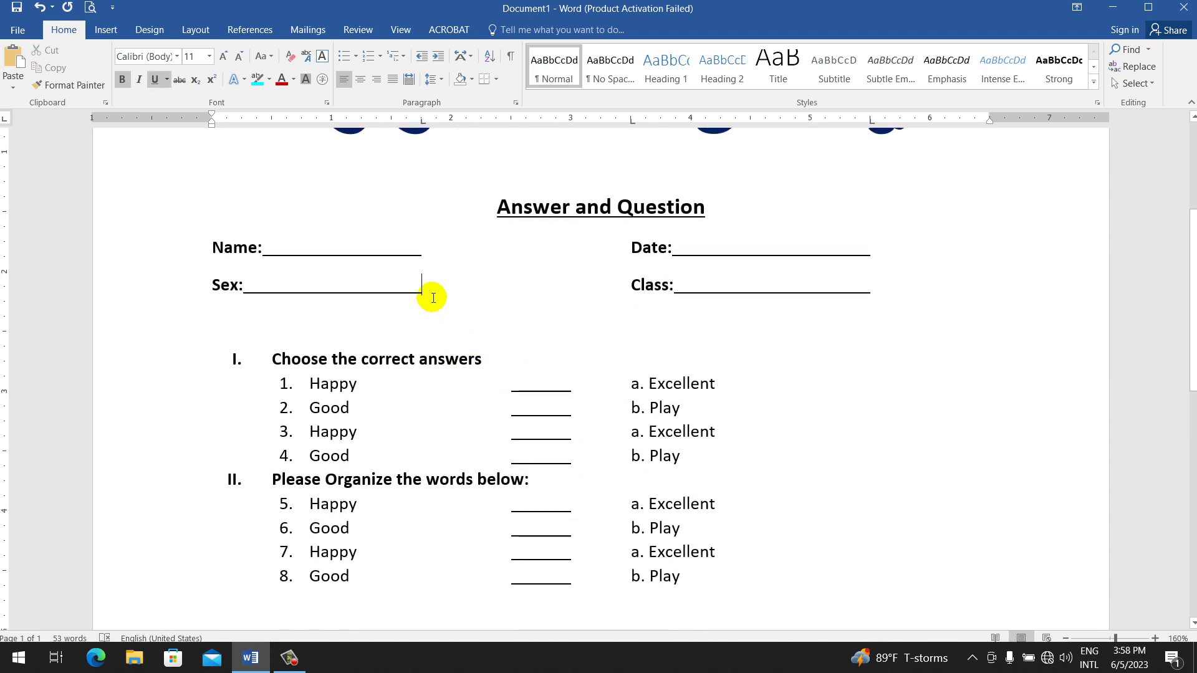
pyautogui.press('Return')
pyautogui.write('___')
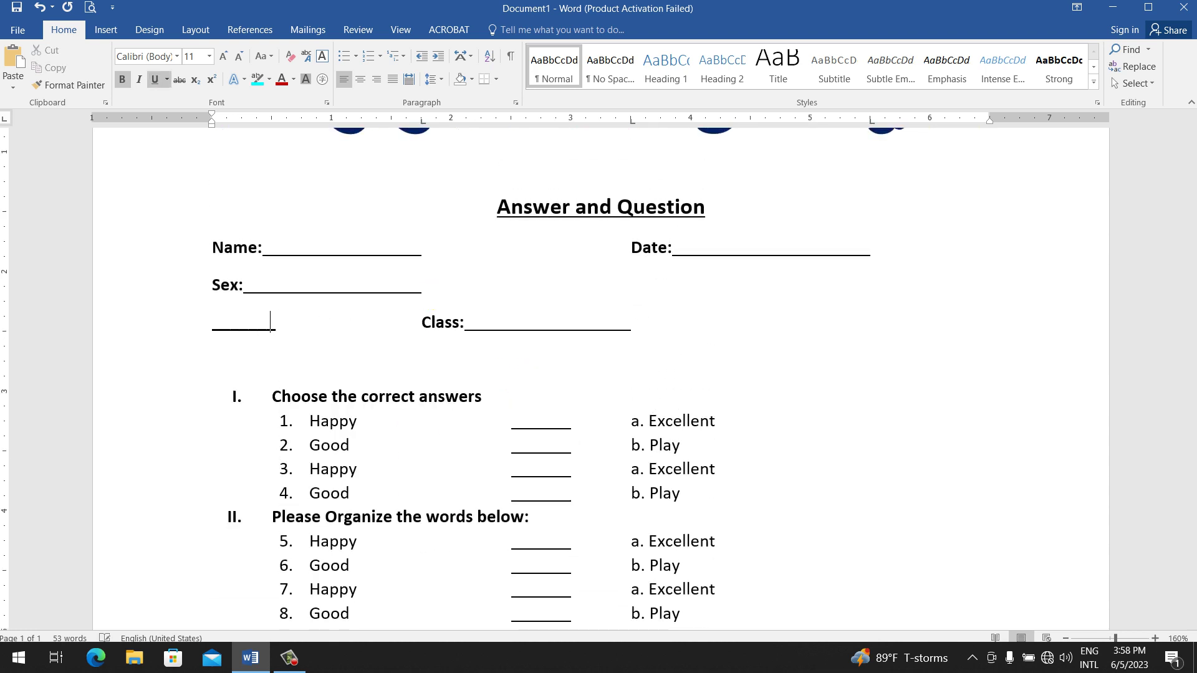
pyautogui.write('___')
pyautogui.hotkey('ctrl', 'z')
pyautogui.hotkey('ctrl', 'z')
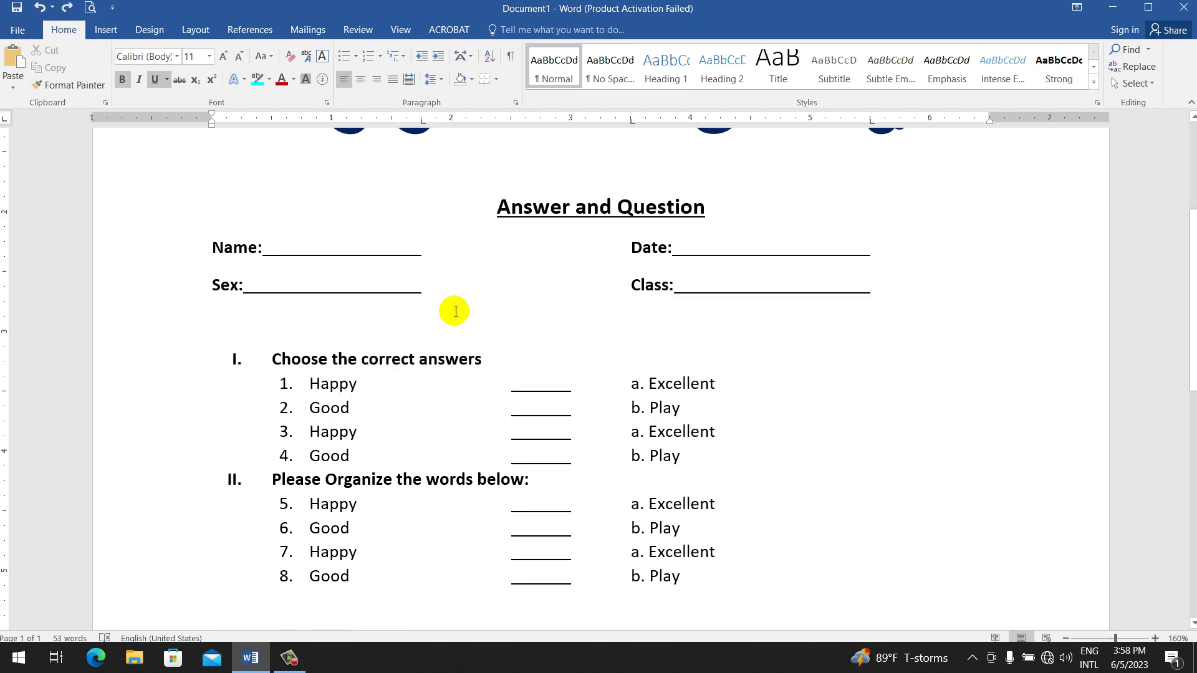
# - Place the insertion point in item 1, then after Happy in item 3
pyautogui.scroll(-1, 454, 310)
pyautogui.click(340, 323)
pyautogui.click(500, 335)
# - Delete numbered items 1 through 8 and section heading II
pyautogui.press('Down')
pyautogui.press('Down')
pyautogui.press('Left')
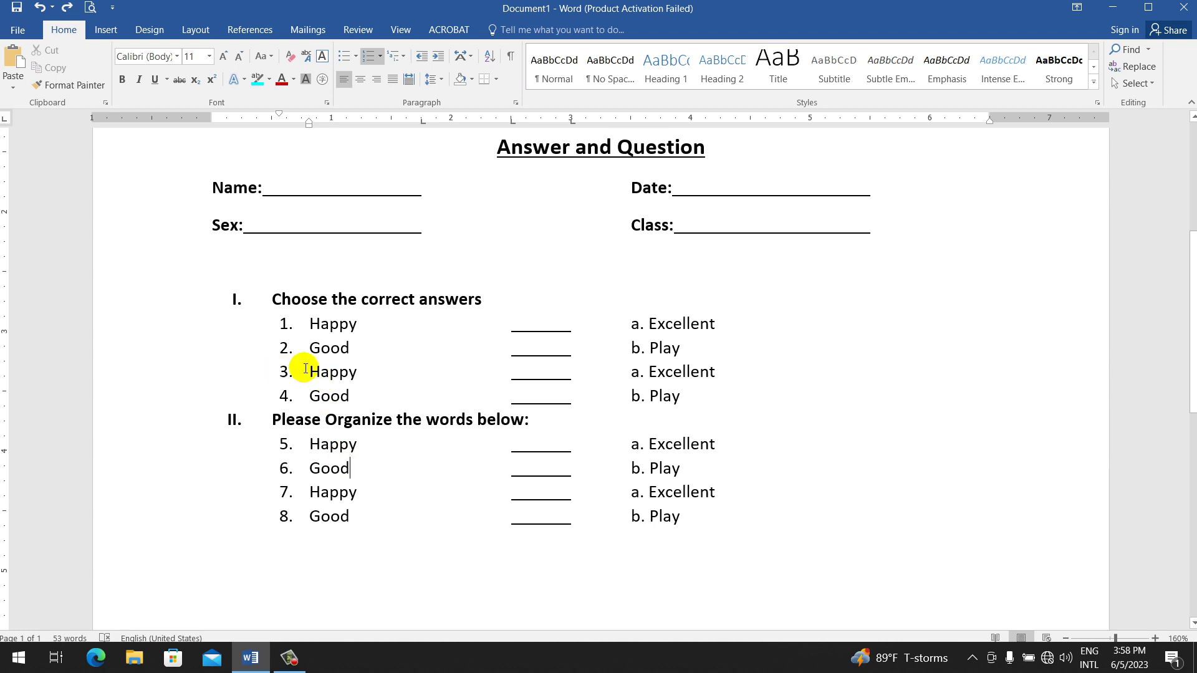
pyautogui.moveTo(757, 556)
pyautogui.mouseDown()
pyautogui.moveTo(143, 379)
pyautogui.moveTo(166, 353)
pyautogui.mouseUp()
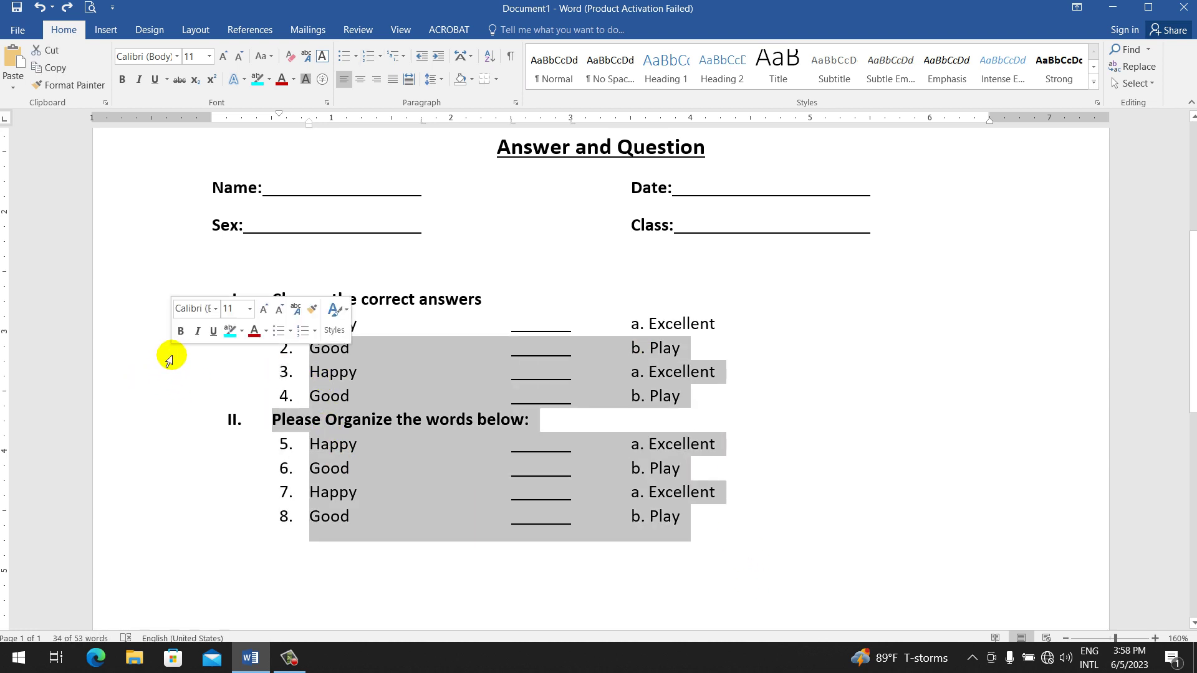
pyautogui.press('Delete')
pyautogui.moveTo(740, 326); pyautogui.dragTo(293, 329)
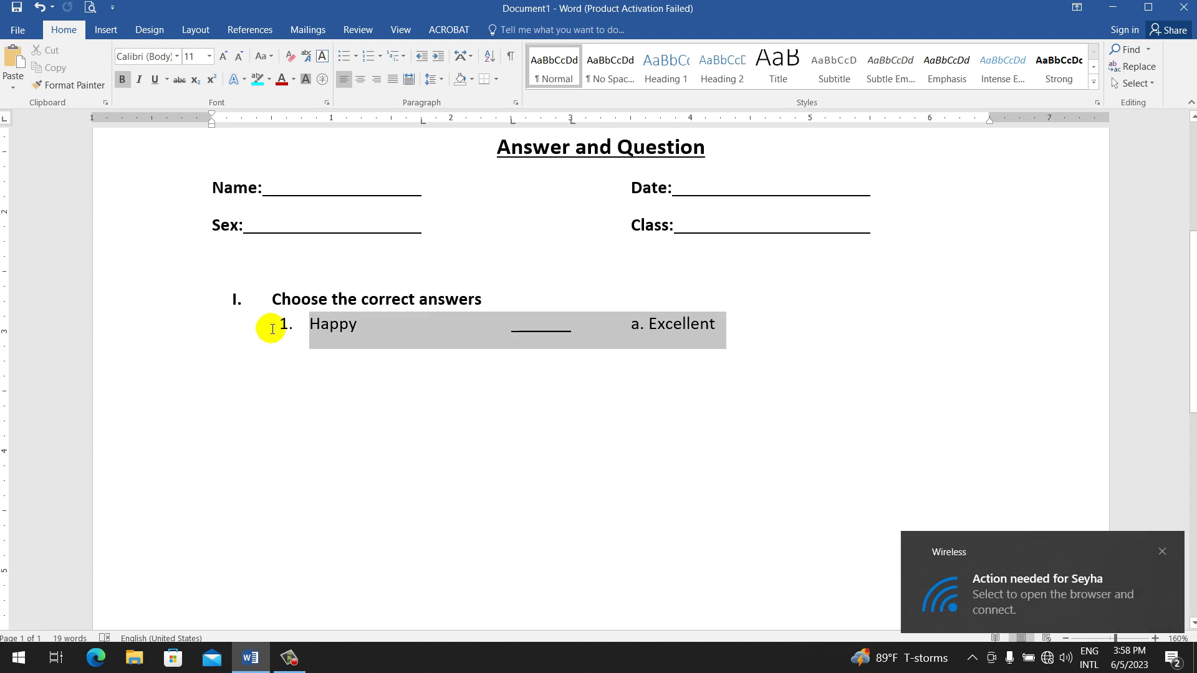
pyautogui.press('Delete')
# - Delete the Name/Date and Sex/Class lines above the section I heading
pyautogui.click(1163, 550)
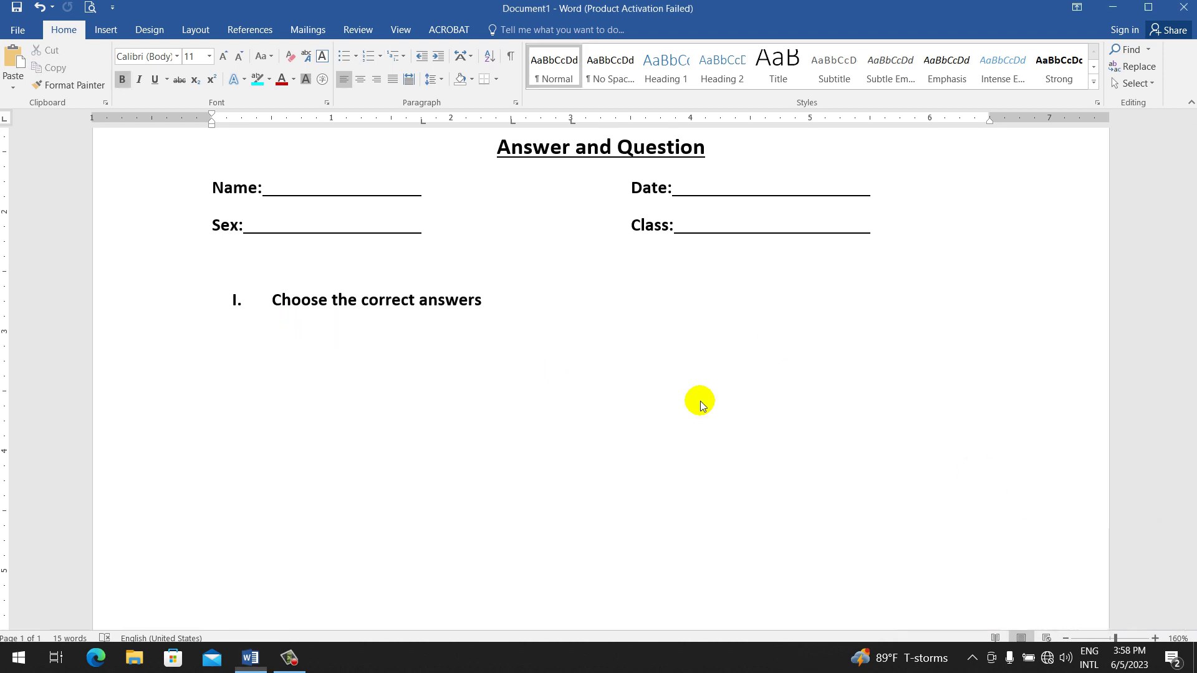
pyautogui.click(353, 241)
pyautogui.scroll(2, 353, 241)
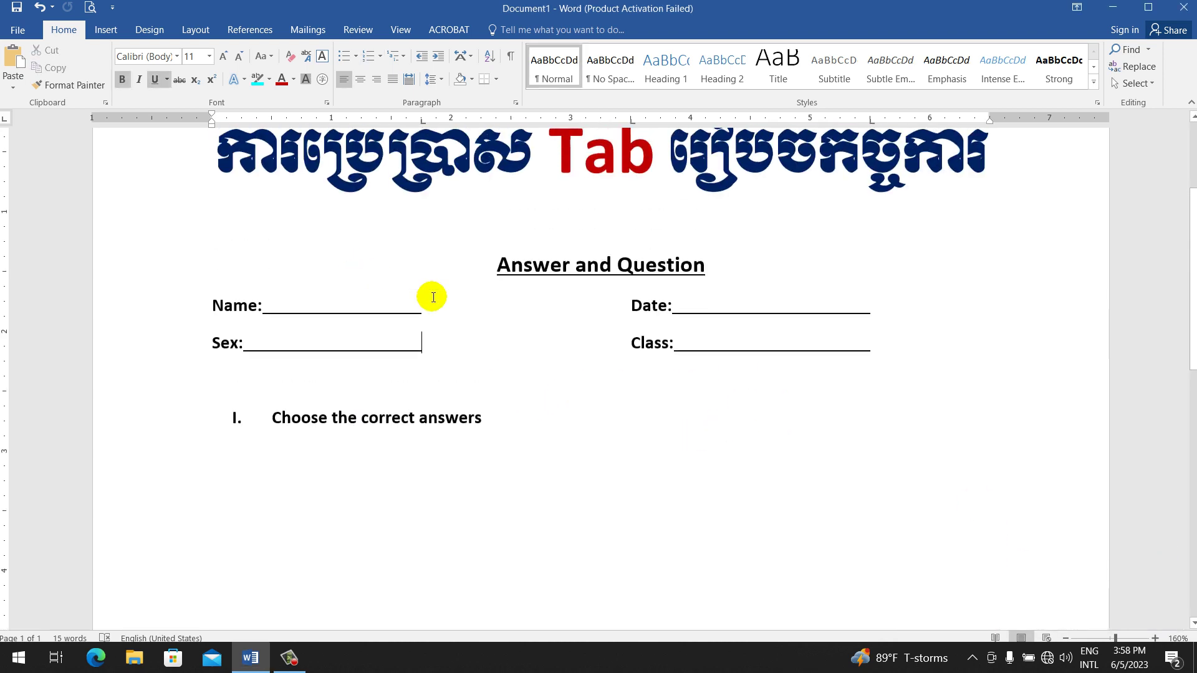
pyautogui.click(422, 310)
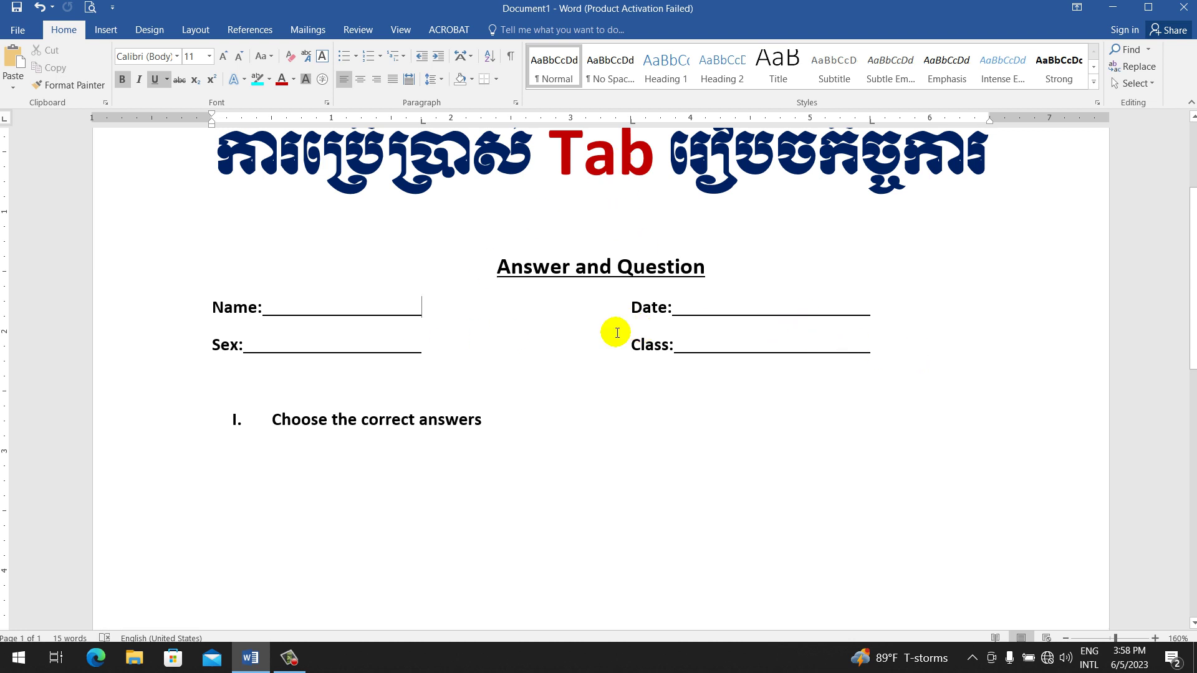
pyautogui.moveTo(168, 348); pyautogui.dragTo(182, 315)
pyautogui.press('Delete')
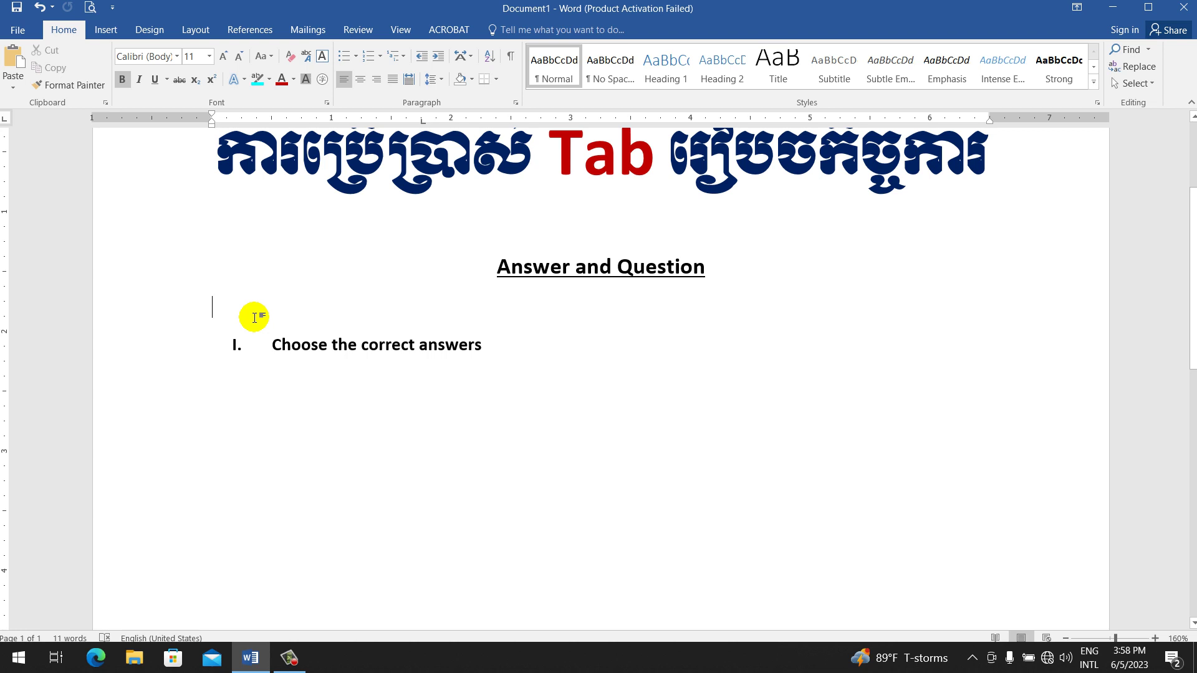
pyautogui.scroll(1, 255, 318)
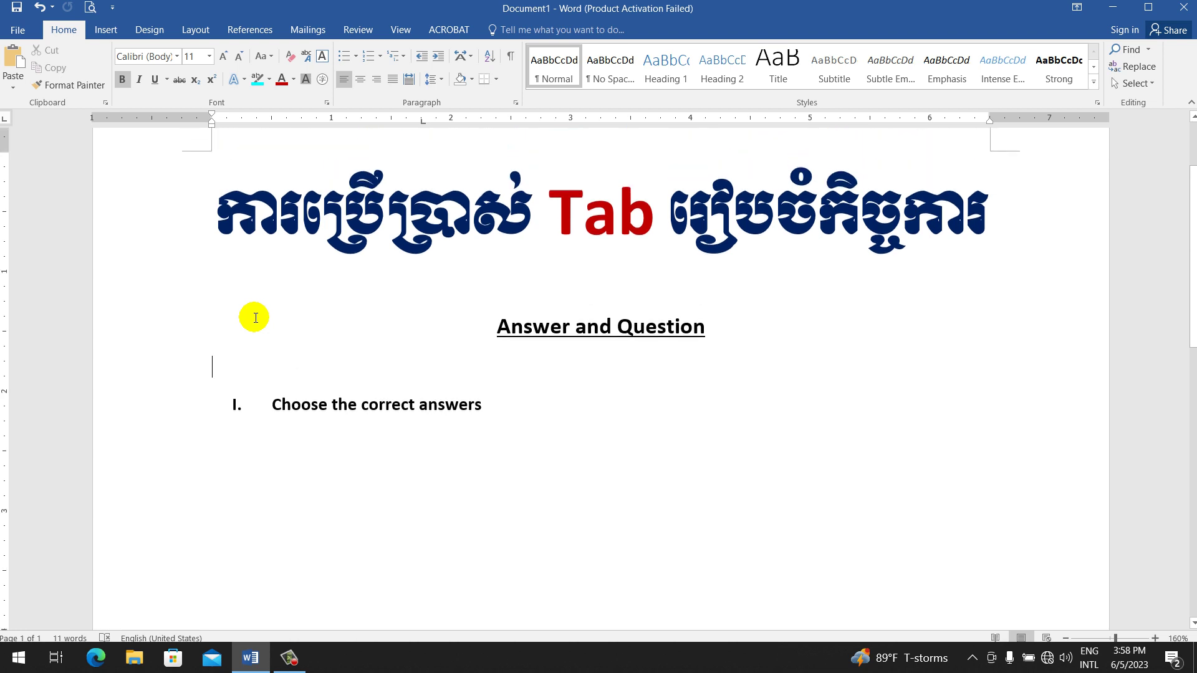
# - At 150% zoom, type the Student's Name label and clear all its tab stops
pyautogui.click(1066, 639)
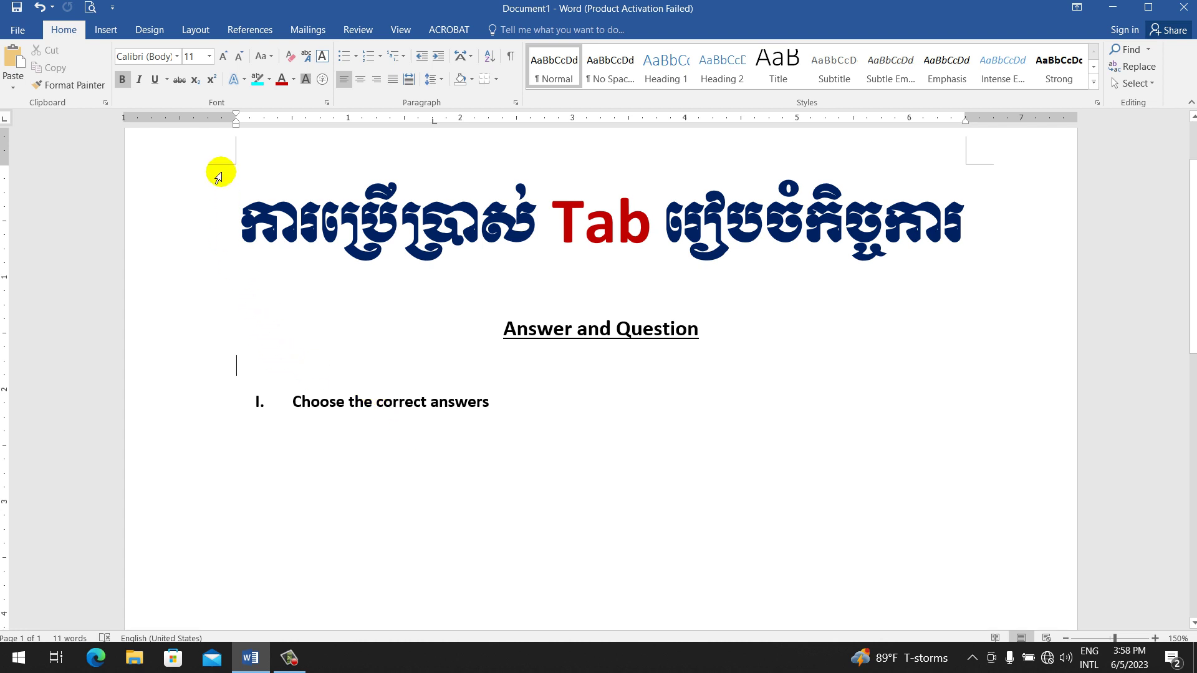
pyautogui.write('Student')
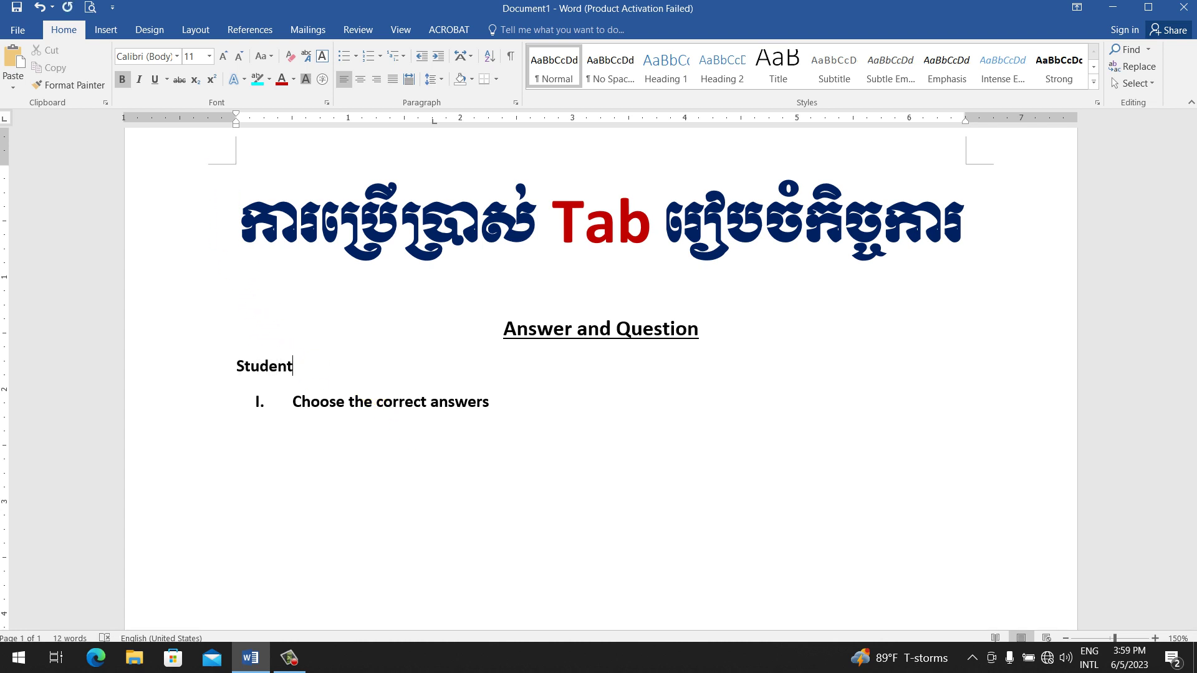
pyautogui.write("'s Na")
pyautogui.write('me:')
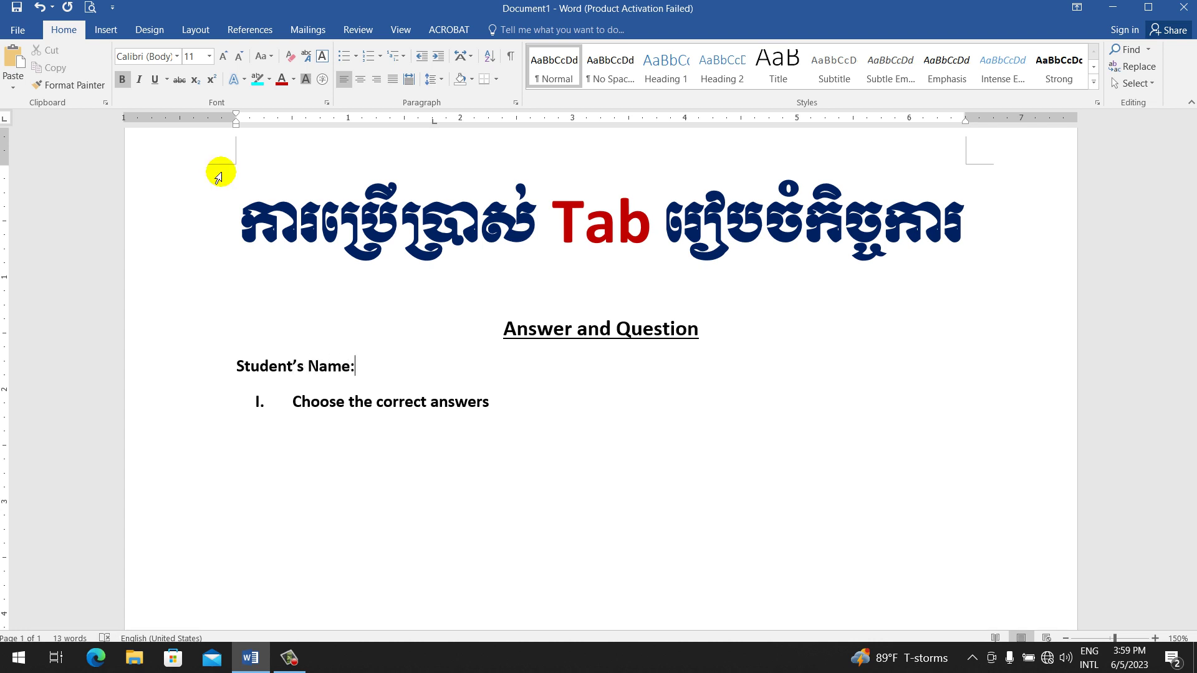
pyautogui.doubleClick(434, 120)
pyautogui.click(681, 407)
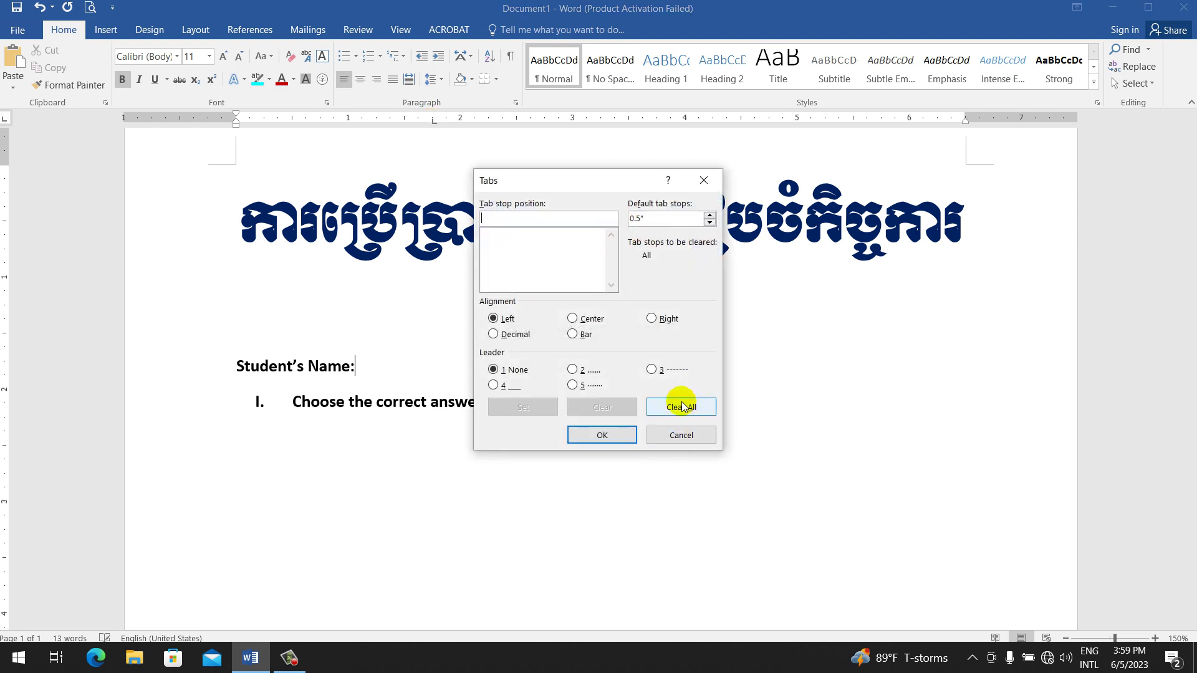
pyautogui.click(602, 435)
# - Hide the ruler, then add and remove an underscore blank after Student's Name:
pyautogui.click(401, 30)
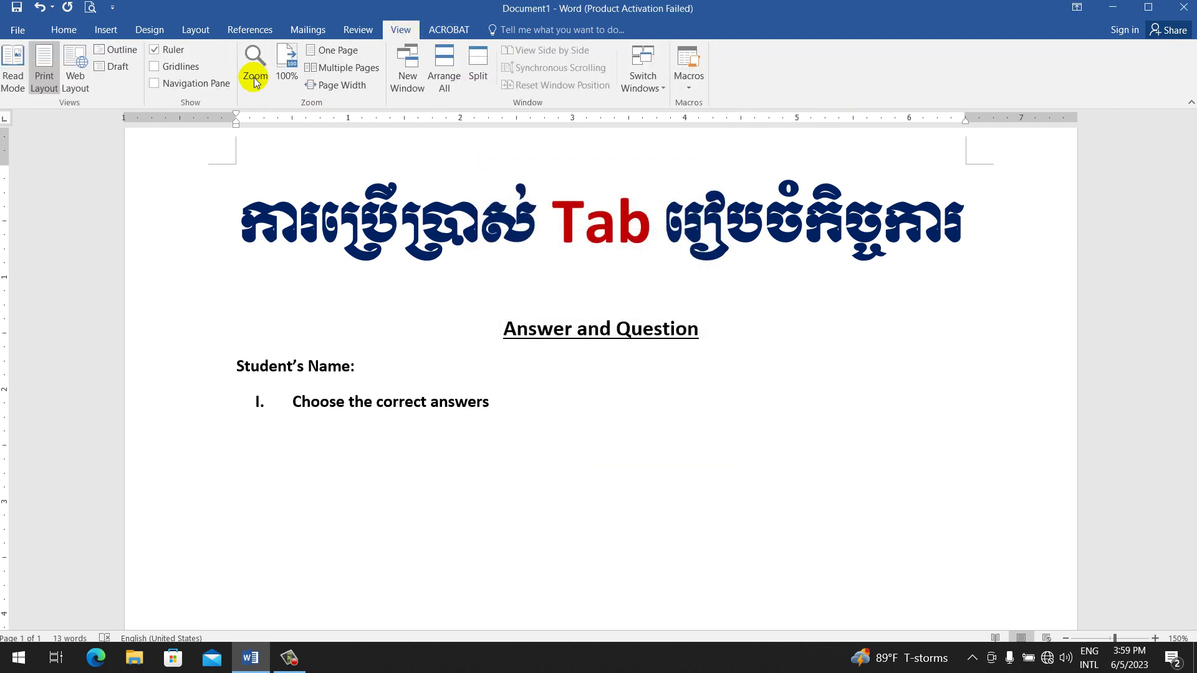
pyautogui.click(156, 51)
pyautogui.click(64, 29)
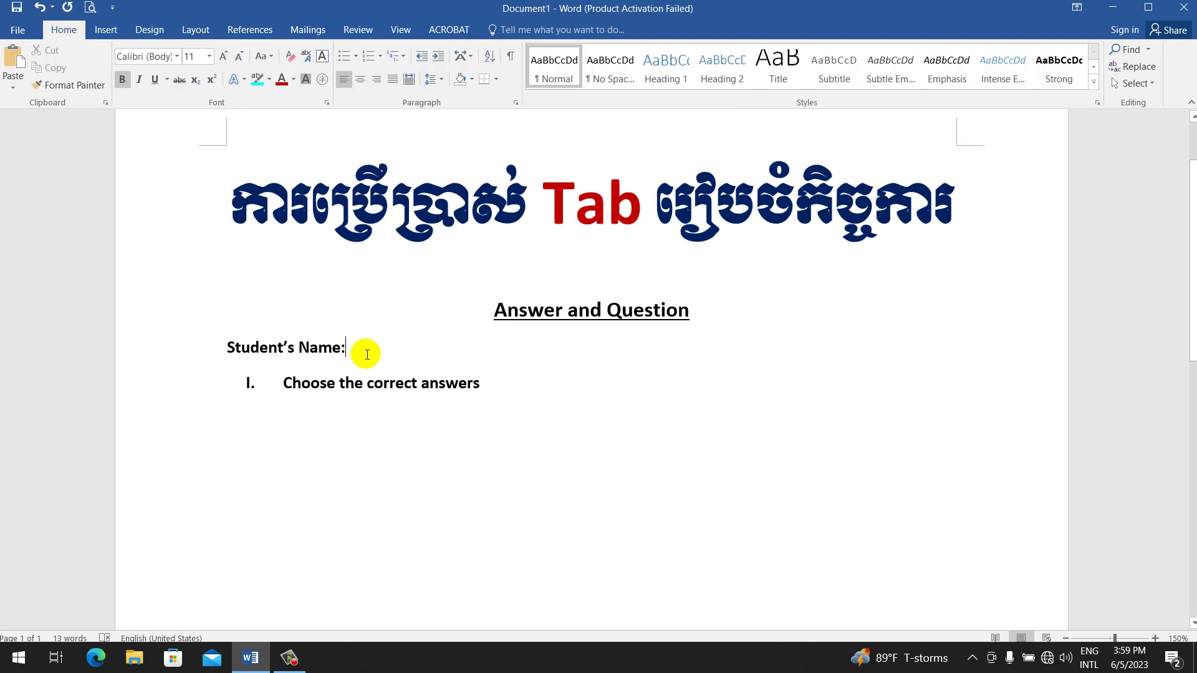
pyautogui.write('__________________________')
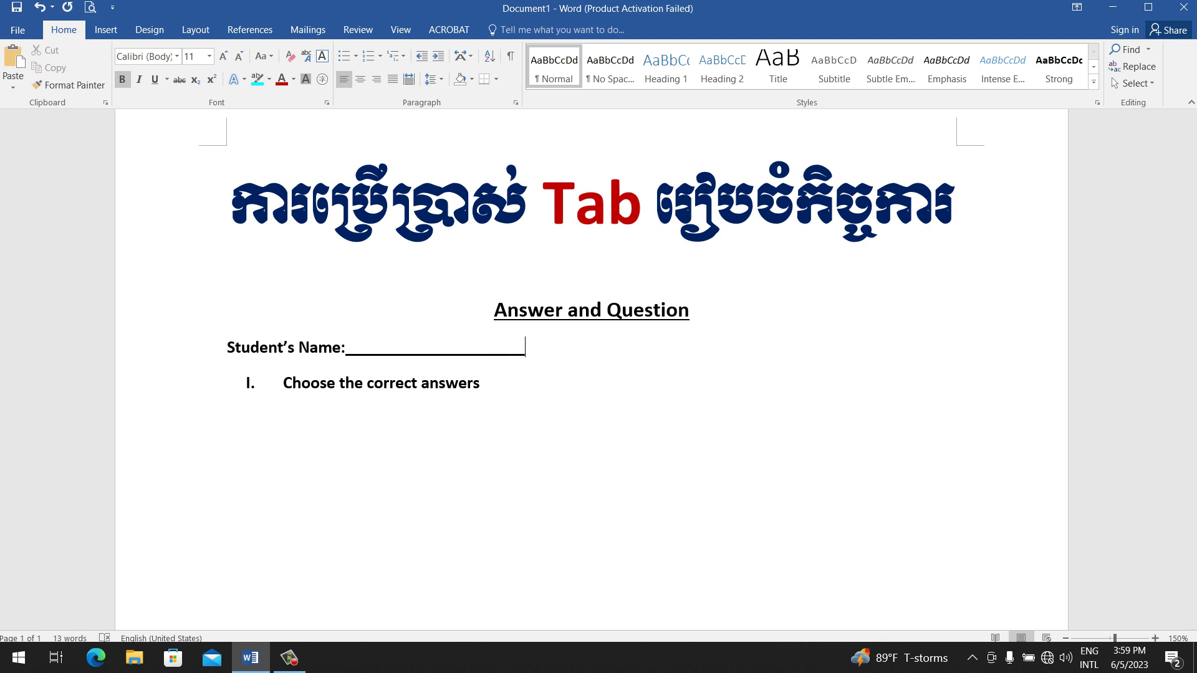
pyautogui.click(350, 347)
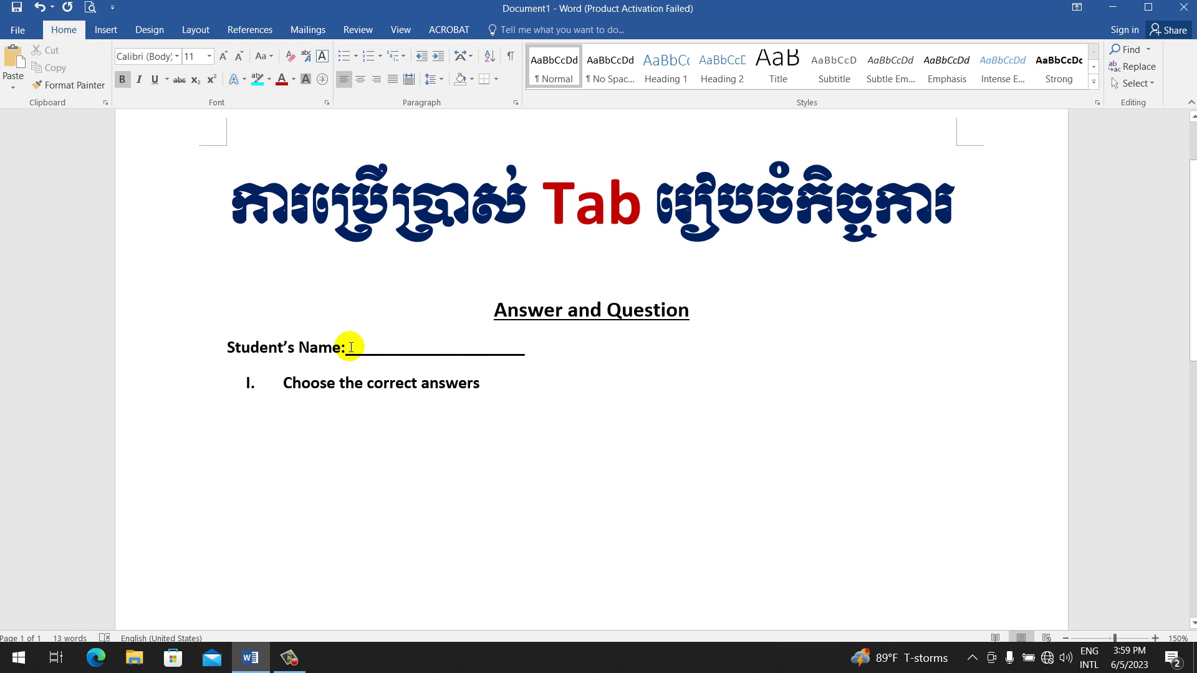
pyautogui.press('End')
pyautogui.press('BackSpace')
pyautogui.press('BackSpace')
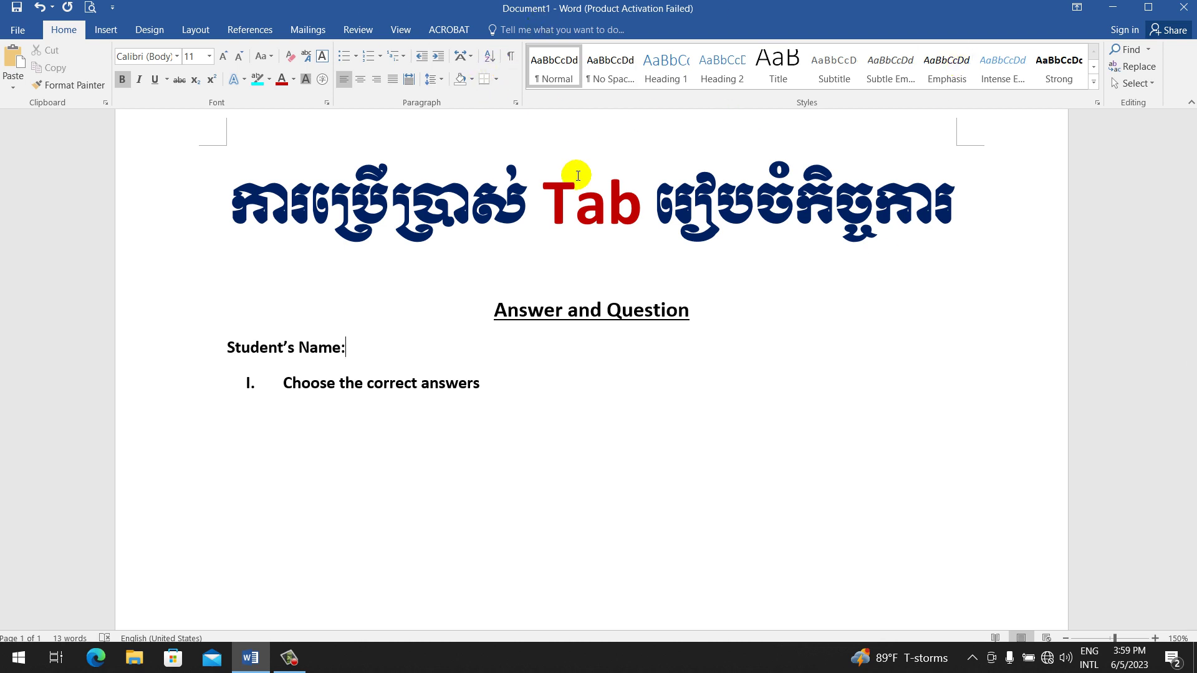
pyautogui.click(401, 32)
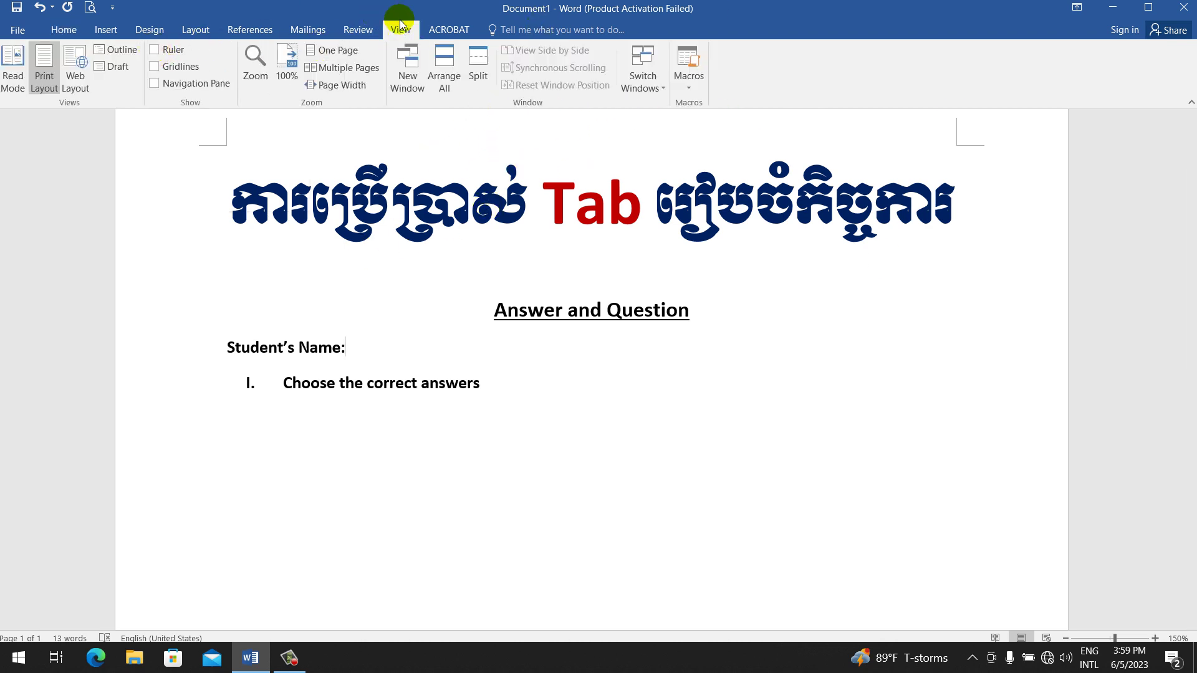
pyautogui.click(155, 50)
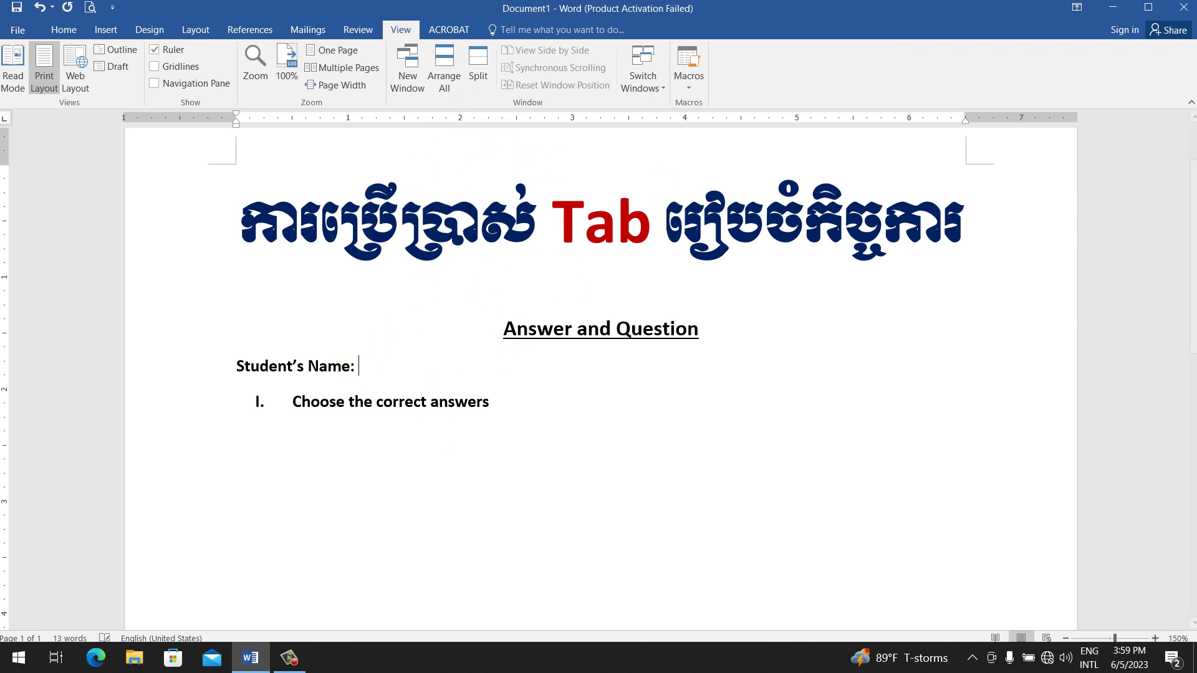
pyautogui.write('(t')
pyautogui.write('Ta')
pyautogui.write('b')
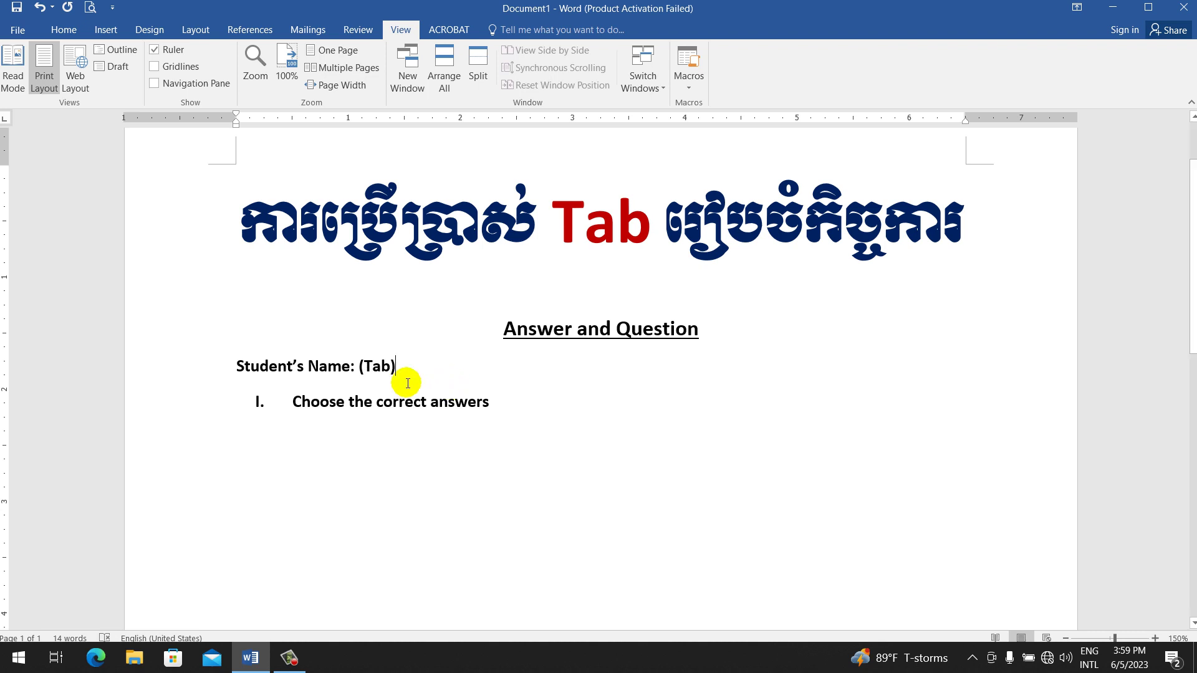
pyautogui.moveTo(393, 369); pyautogui.dragTo(361, 368)
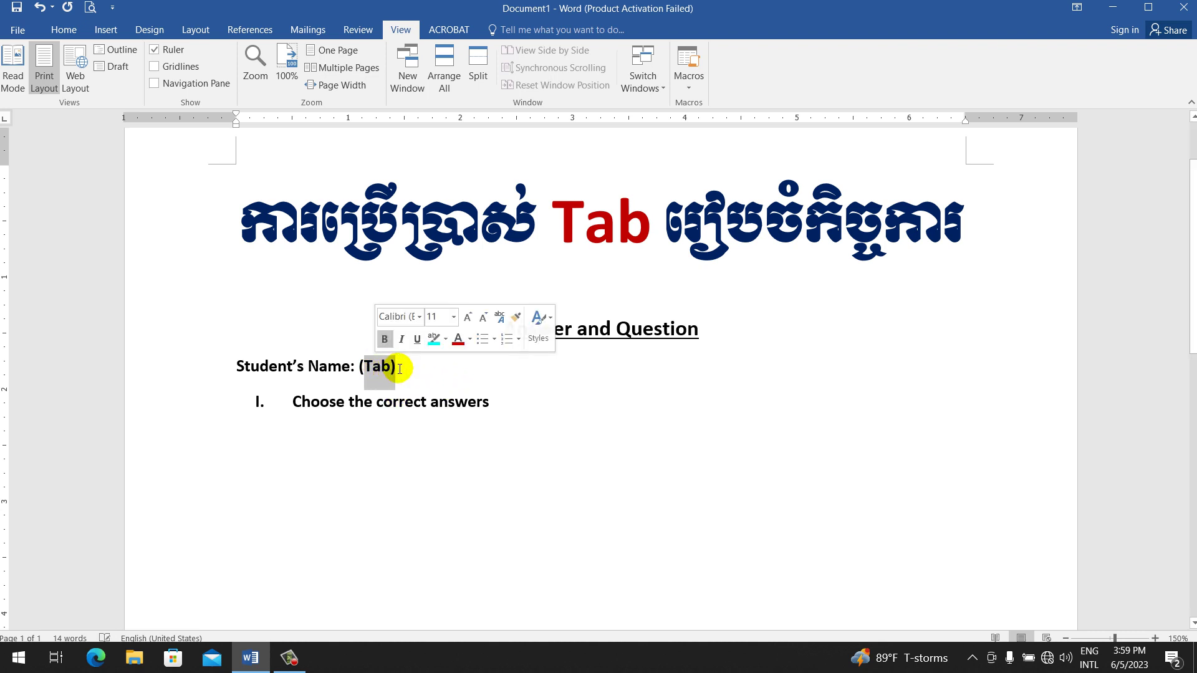
pyautogui.click(400, 368)
pyautogui.press('BackSpace')
pyautogui.press('BackSpace')
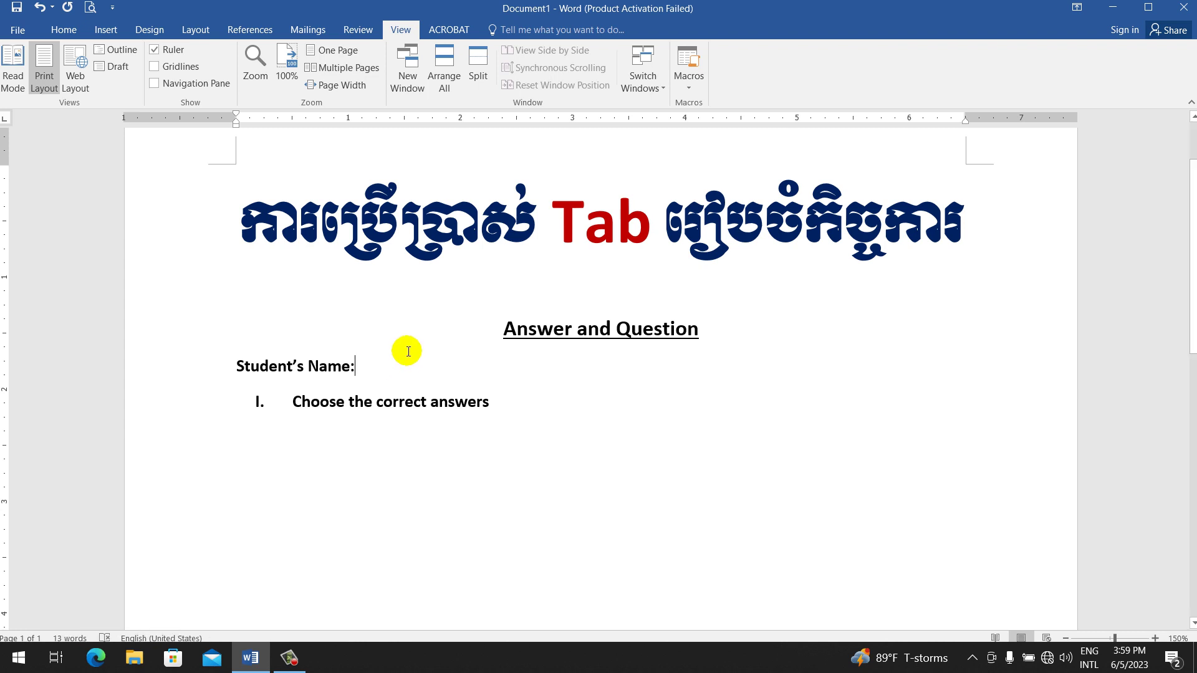
pyautogui.press('Tab')
pyautogui.press('Tab')
pyautogui.press('Tab')
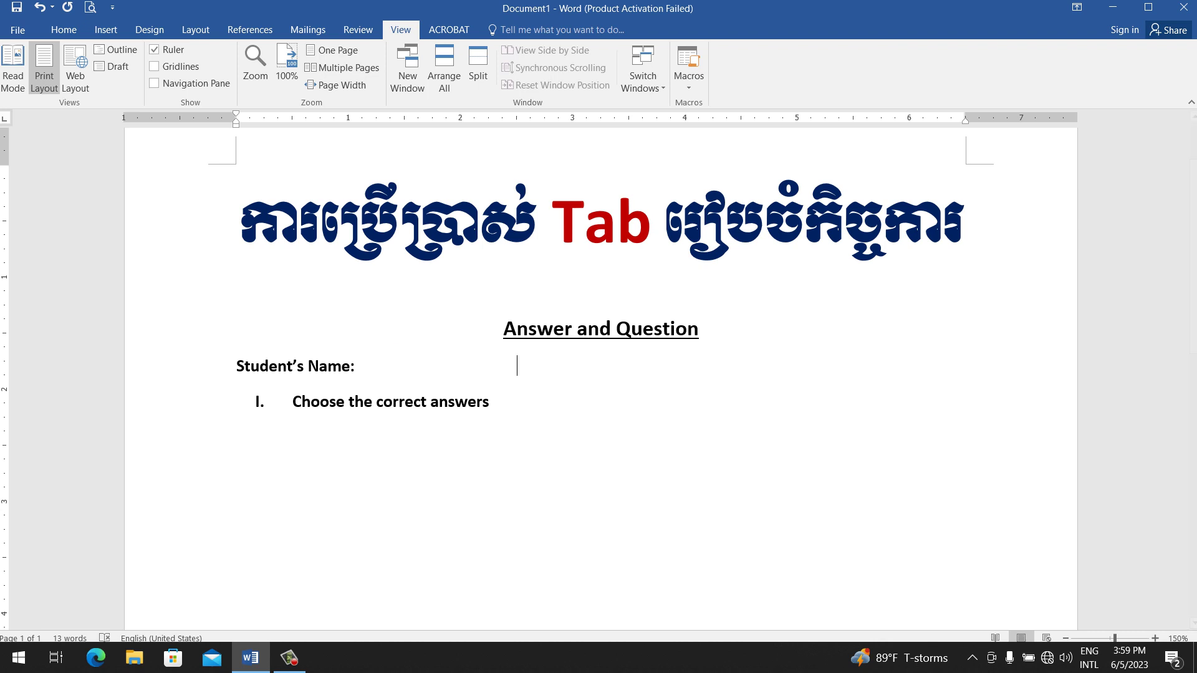
pyautogui.press('BackSpace')
pyautogui.press('BackSpace')
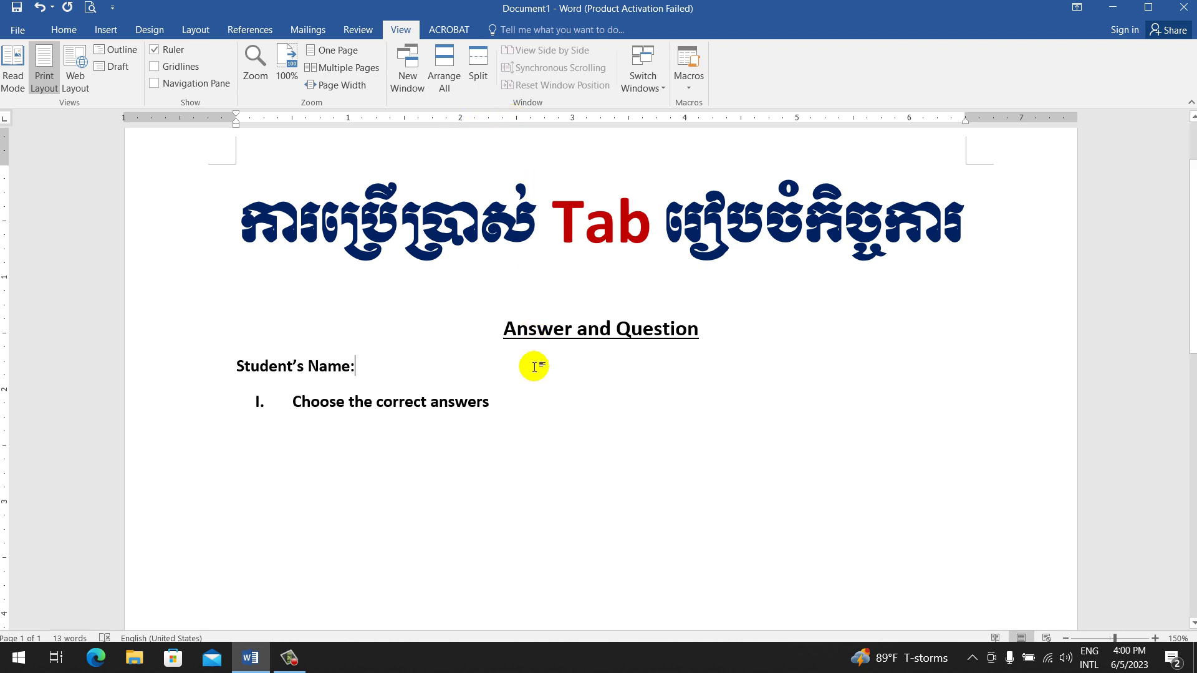
# - Add a left tab near 2.5 inches, move it to 2.75 inches, and open the Underline styles list
pyautogui.click(517, 119)
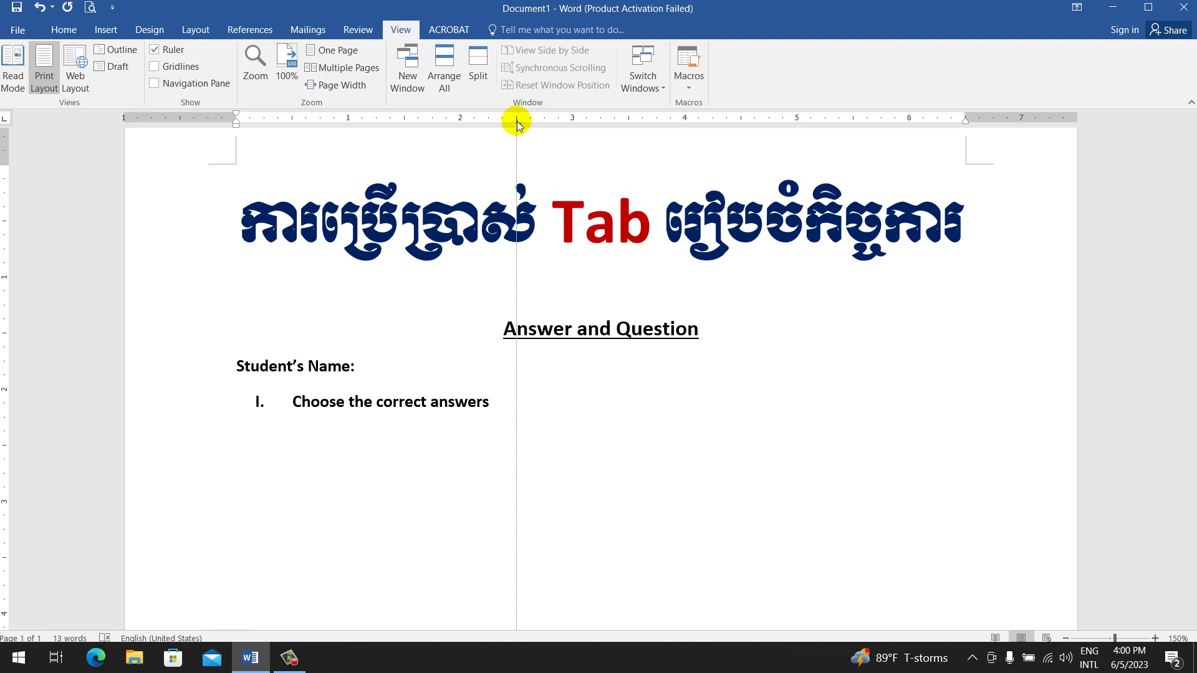
pyautogui.moveTo(517, 122); pyautogui.dragTo(546, 124)
pyautogui.click(545, 124)
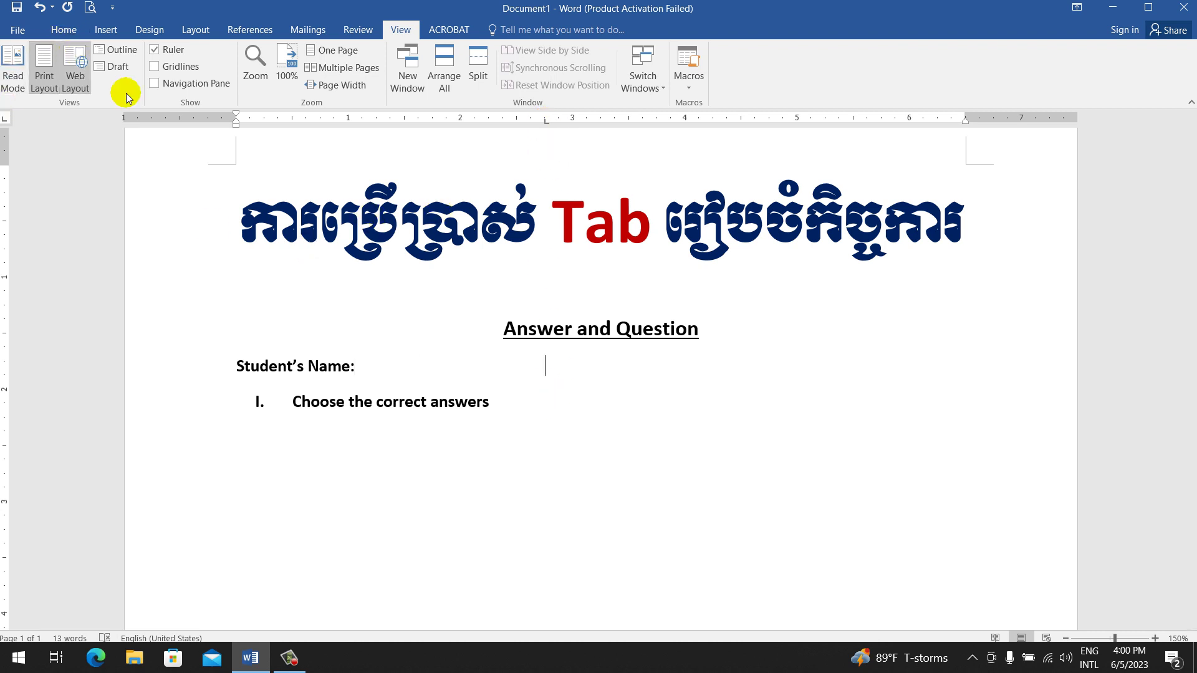
pyautogui.click(547, 125)
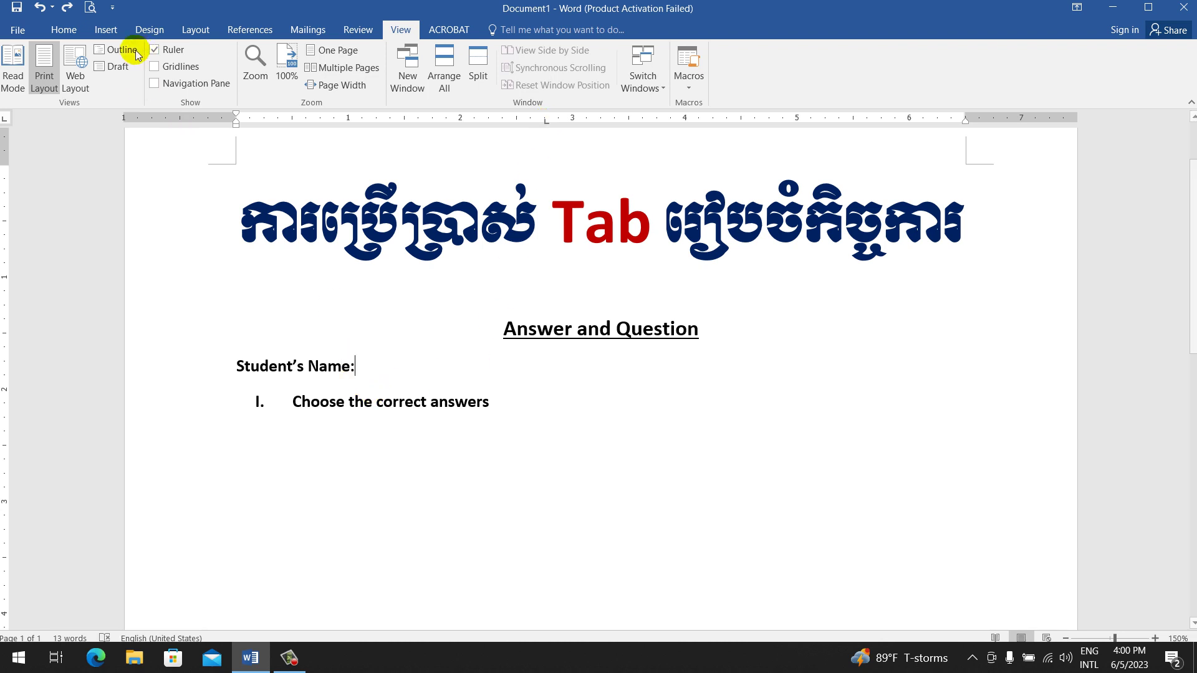
pyautogui.click(64, 31)
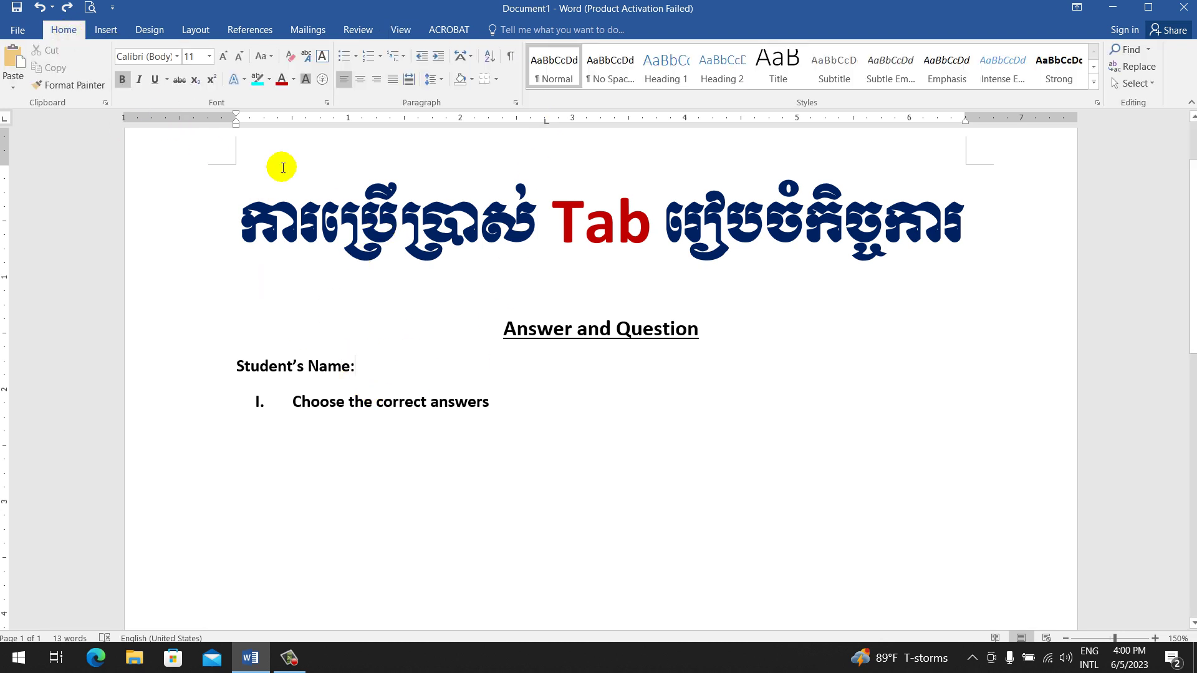
pyautogui.click(167, 80)
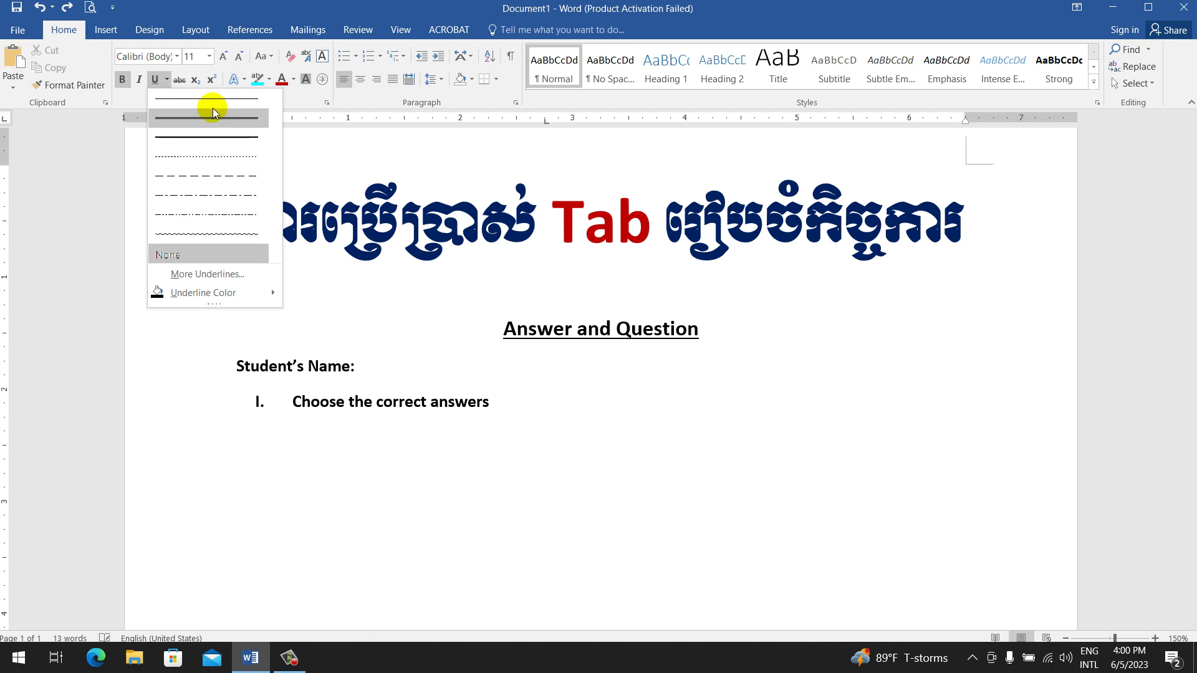
# - Draw a dashed underline blank after Student's Name: to the 2.75-inch stop
pyautogui.click(209, 186)
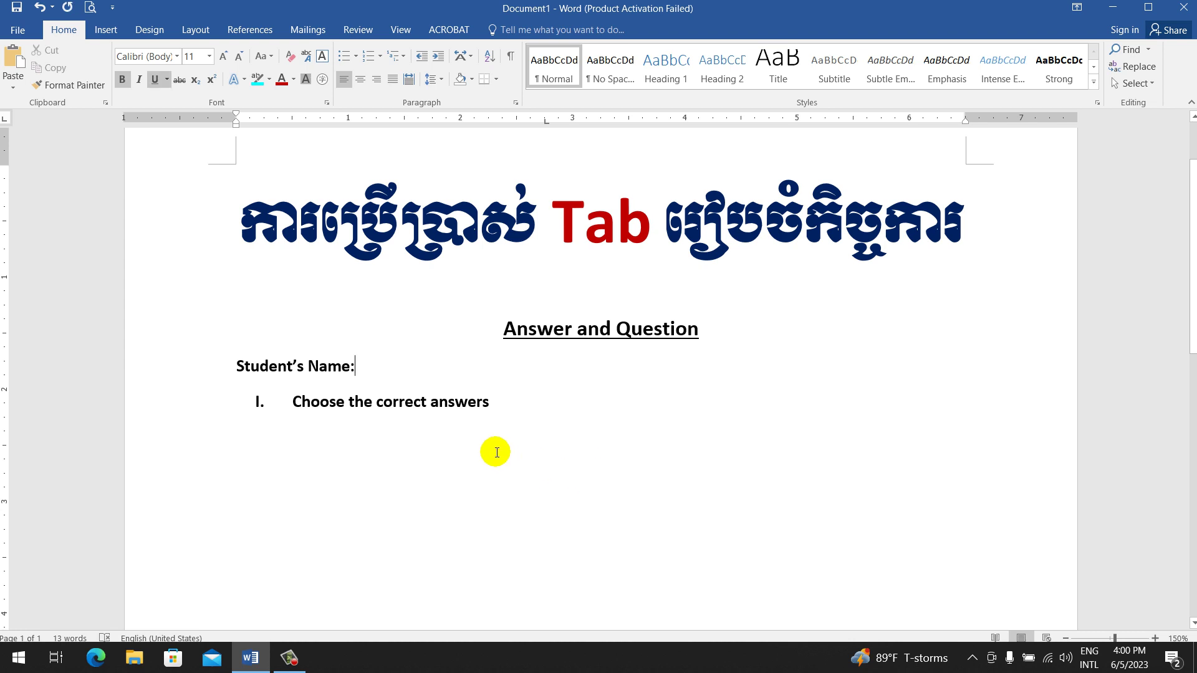
pyautogui.press('Tab')
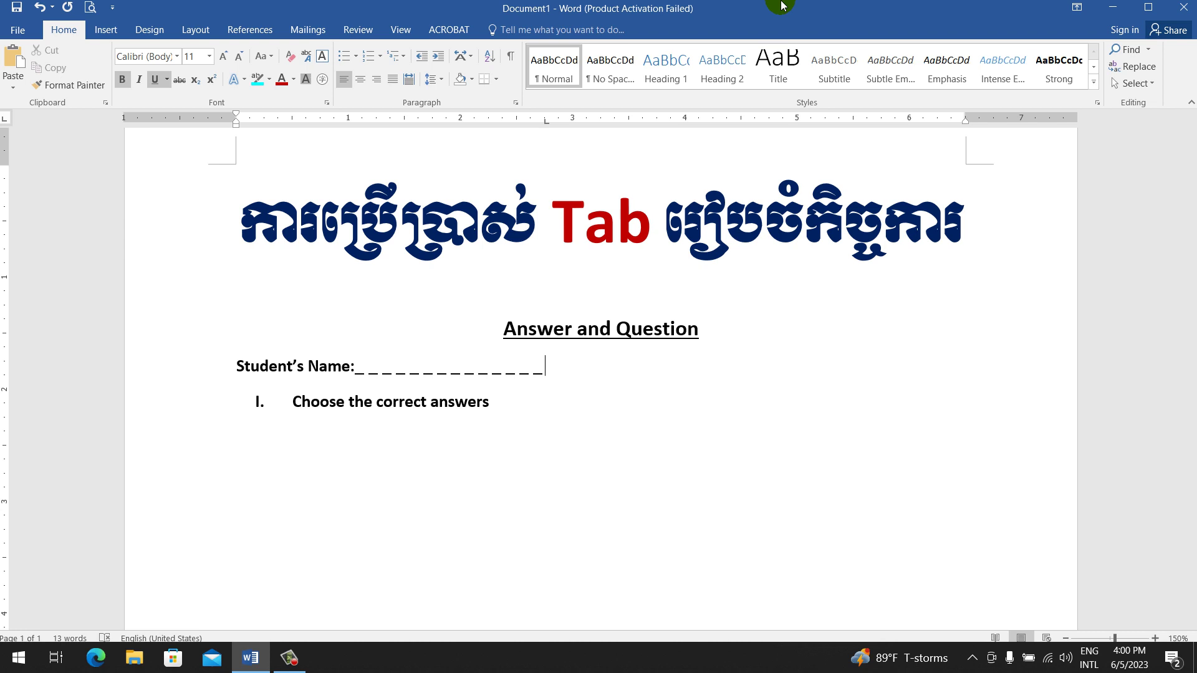
pyautogui.doubleClick(545, 368)
pyautogui.click(630, 373)
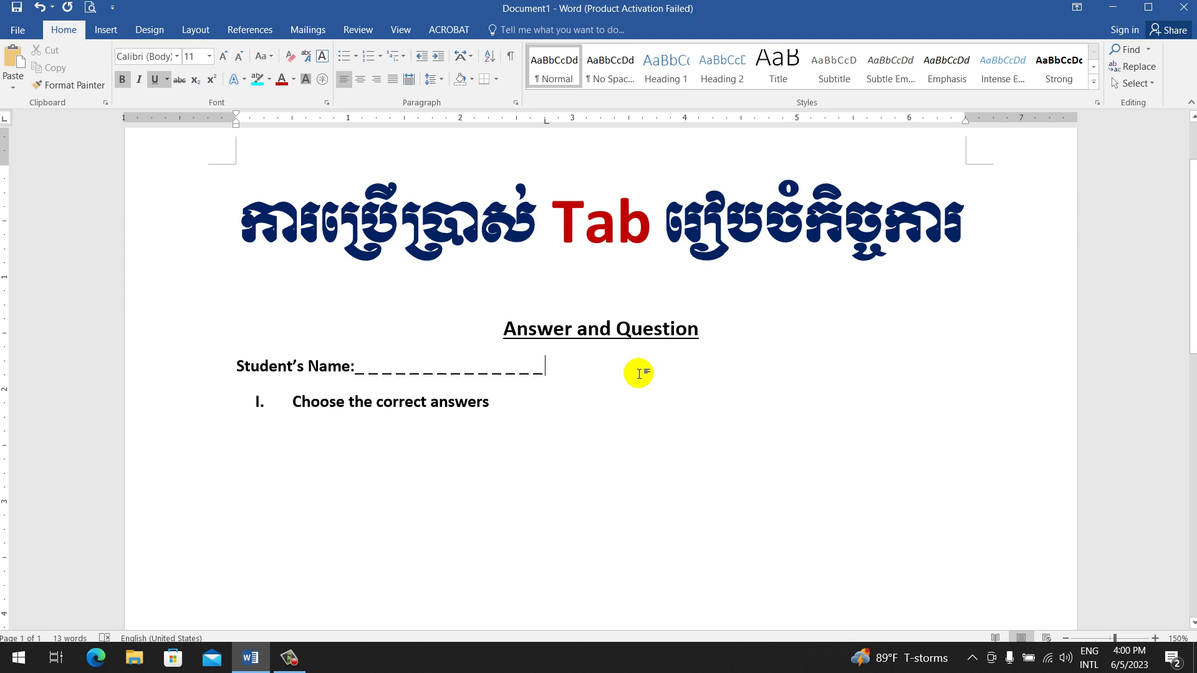
# - Add a 4-inch tab stop and type the Grade label there
pyautogui.click(684, 123)
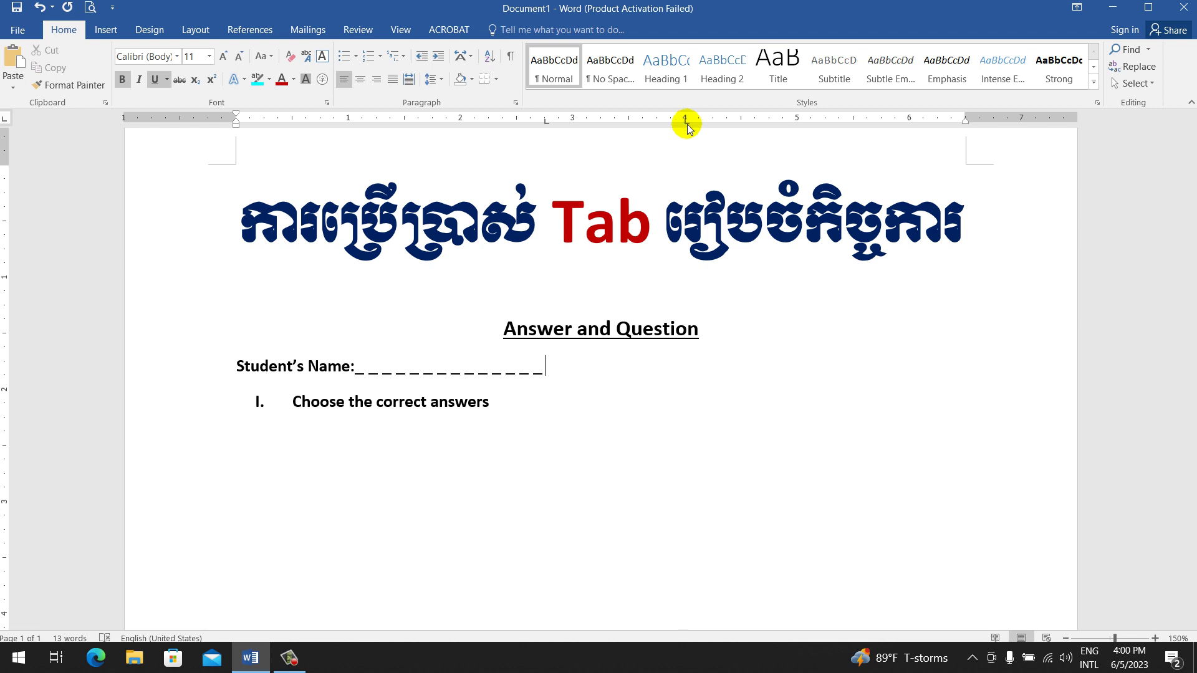
pyautogui.press('Tab')
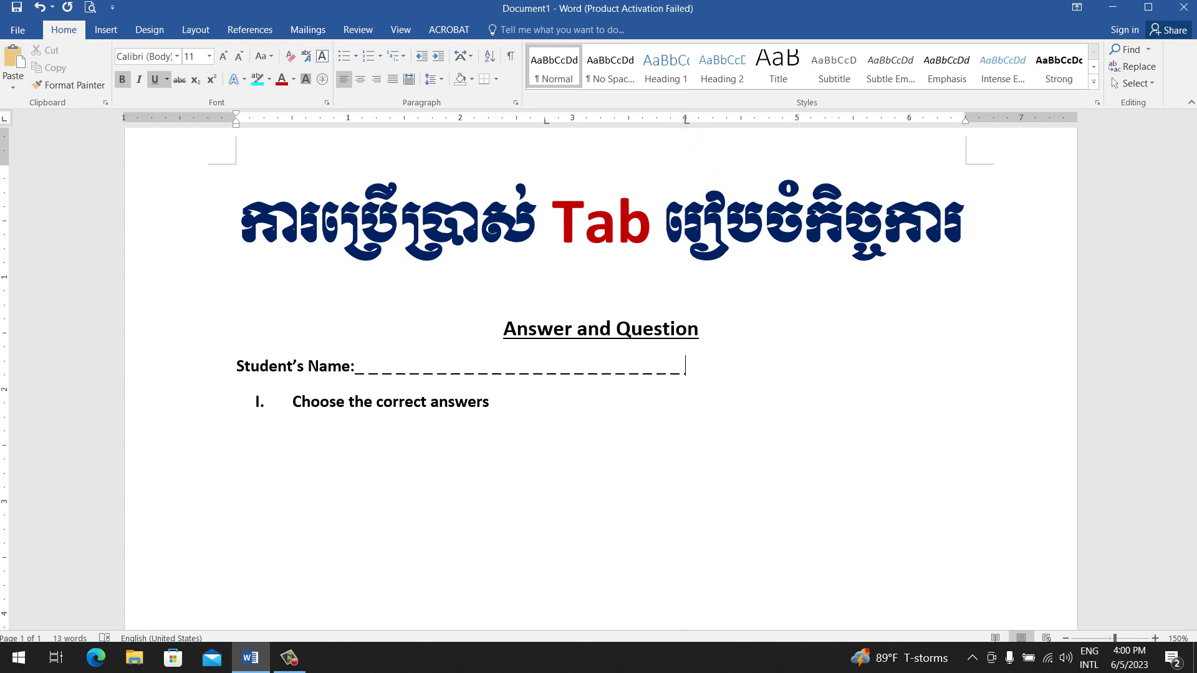
pyautogui.hotkey('ctrl', 'z')
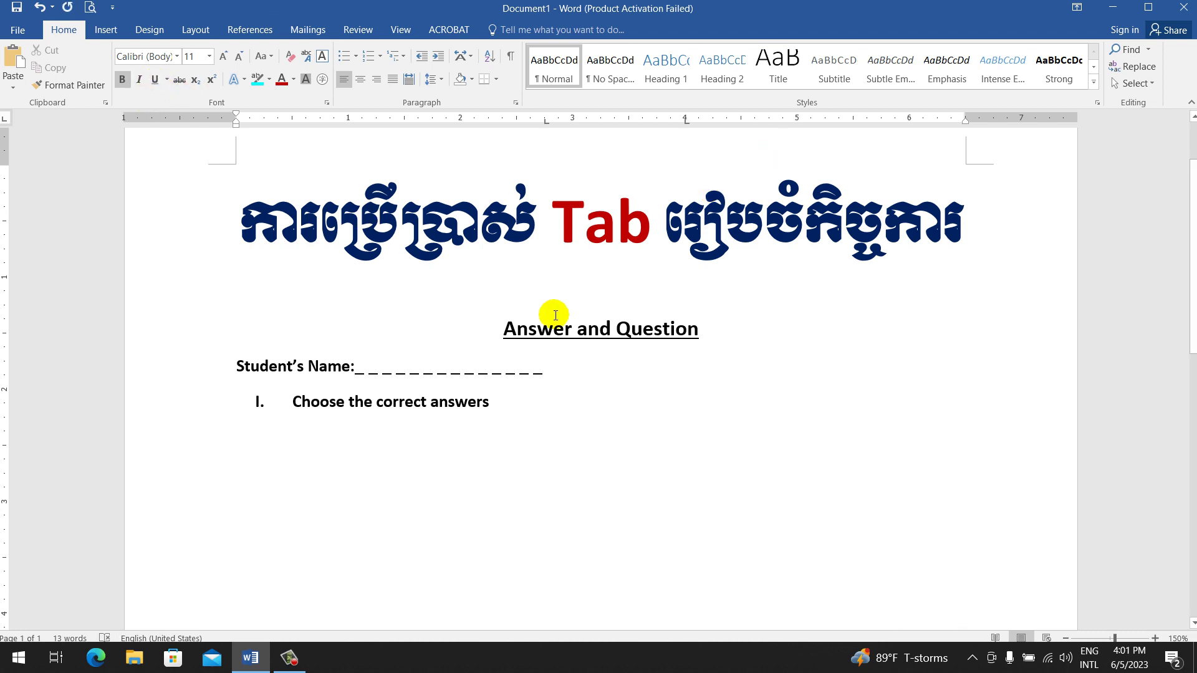
pyautogui.press('Tab')
pyautogui.write('Gr')
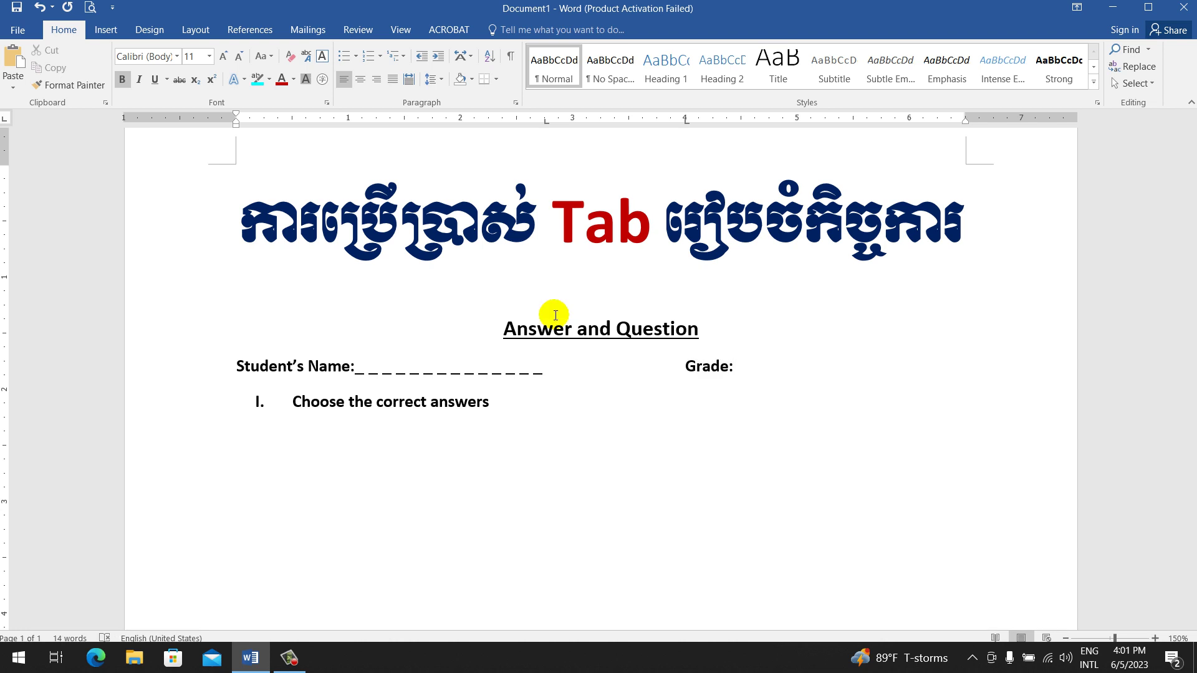
# - Set a 6-inch tab stop, draw a dashed blank after Grade:, and start a new line
pyautogui.click(910, 120)
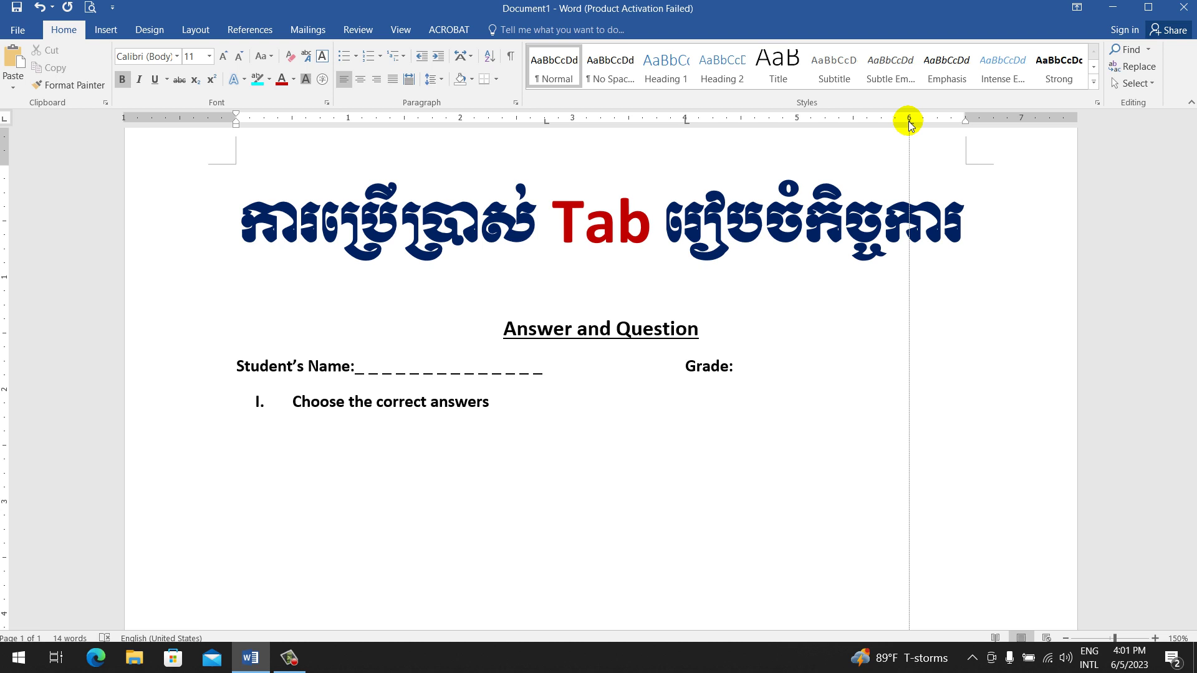
pyautogui.click(154, 80)
pyautogui.press('Tab')
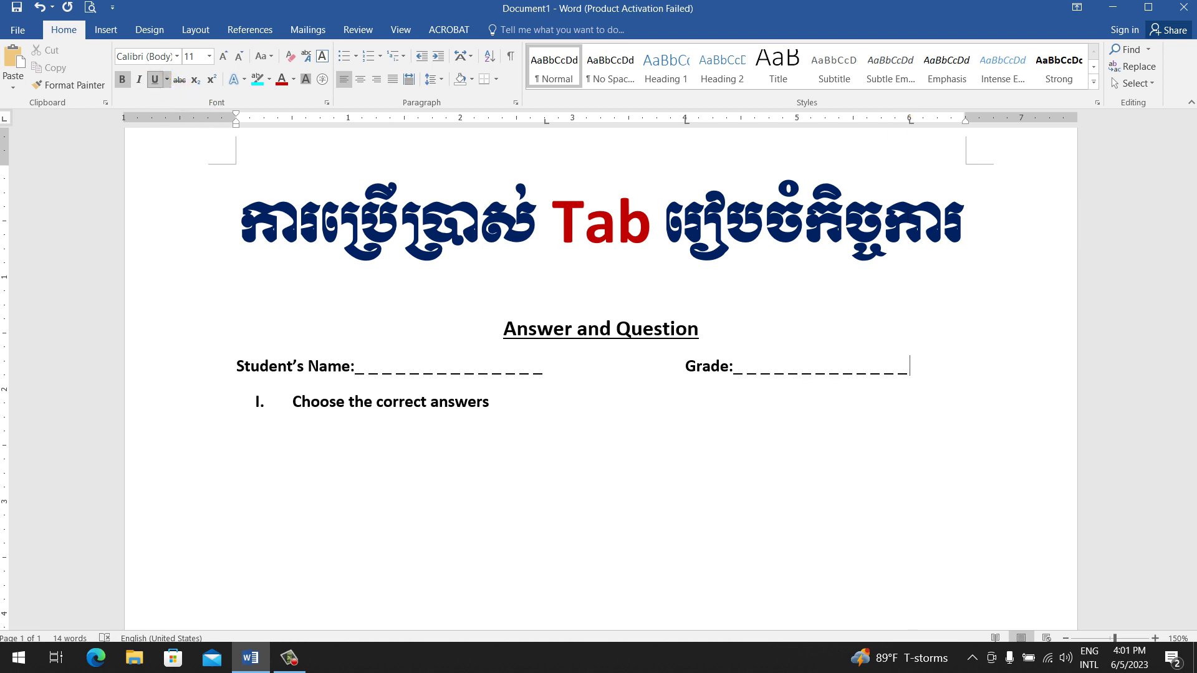
pyautogui.press('Return')
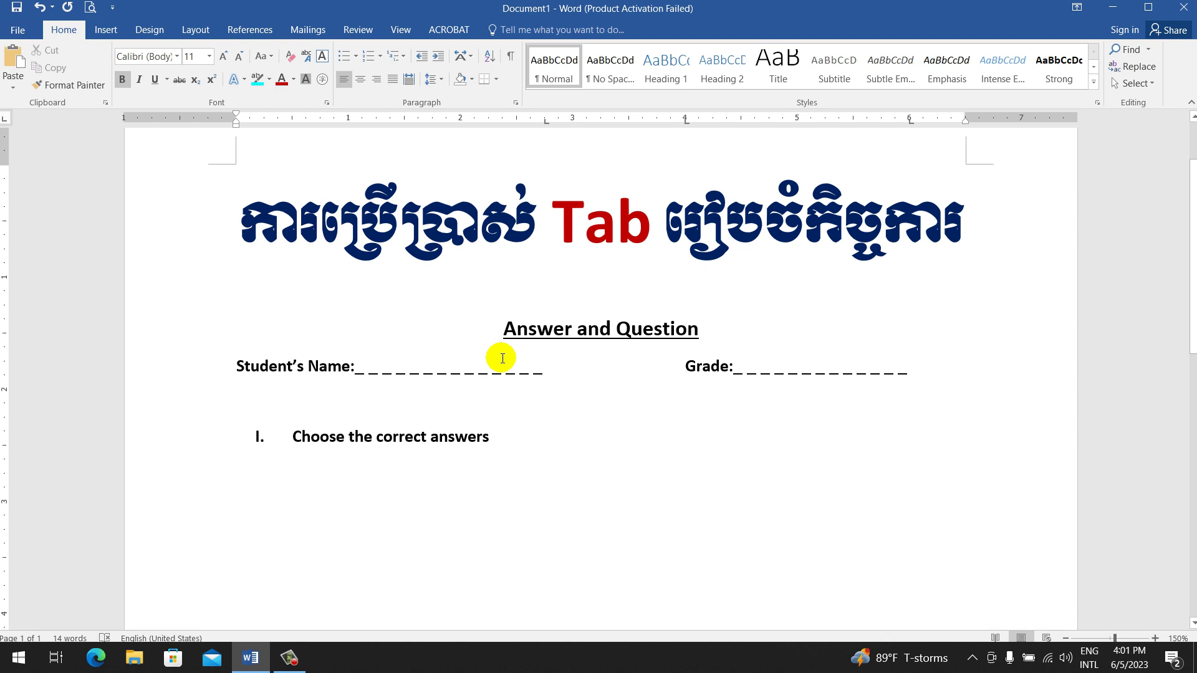
# - Type 'Examination Date:' followed by a dashed answer blank
pyautogui.write('E')
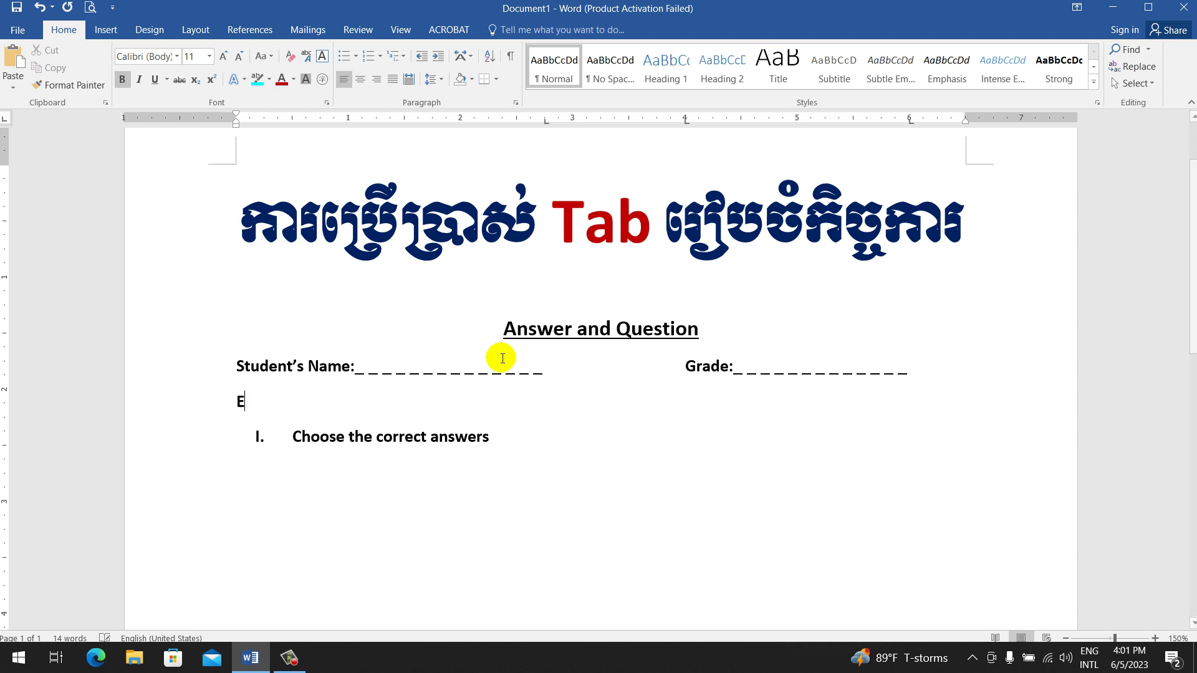
pyautogui.write('xam')
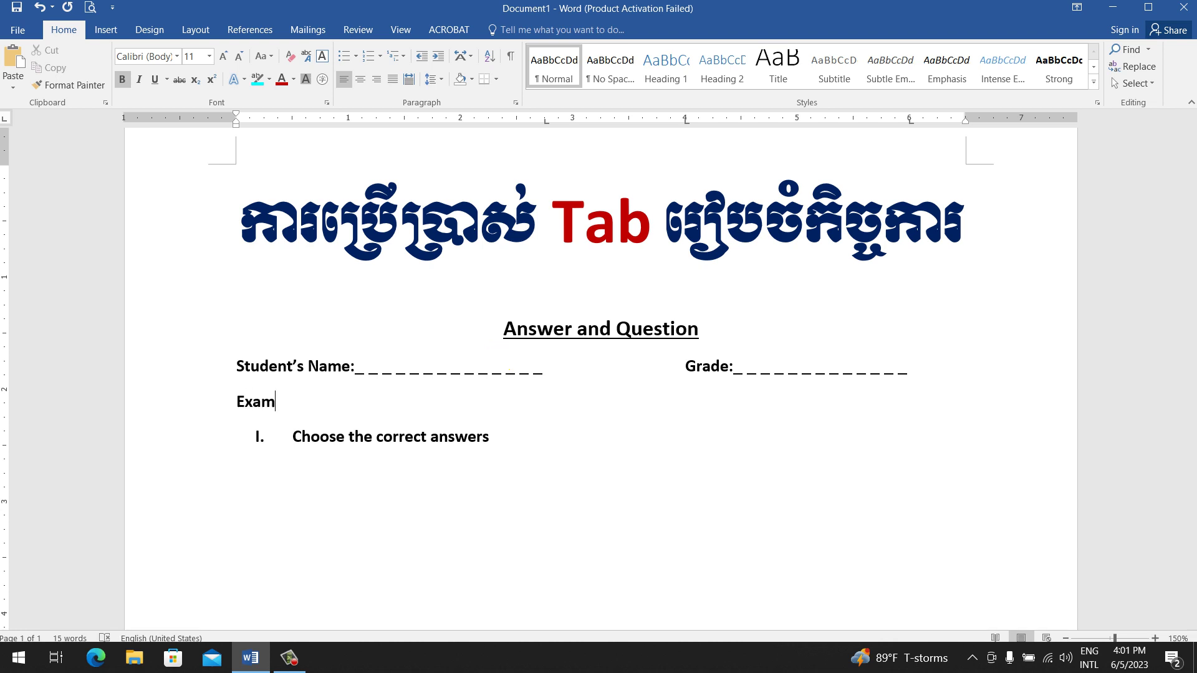
pyautogui.write('ini')
pyautogui.press('BackSpace')
pyautogui.write('ination D')
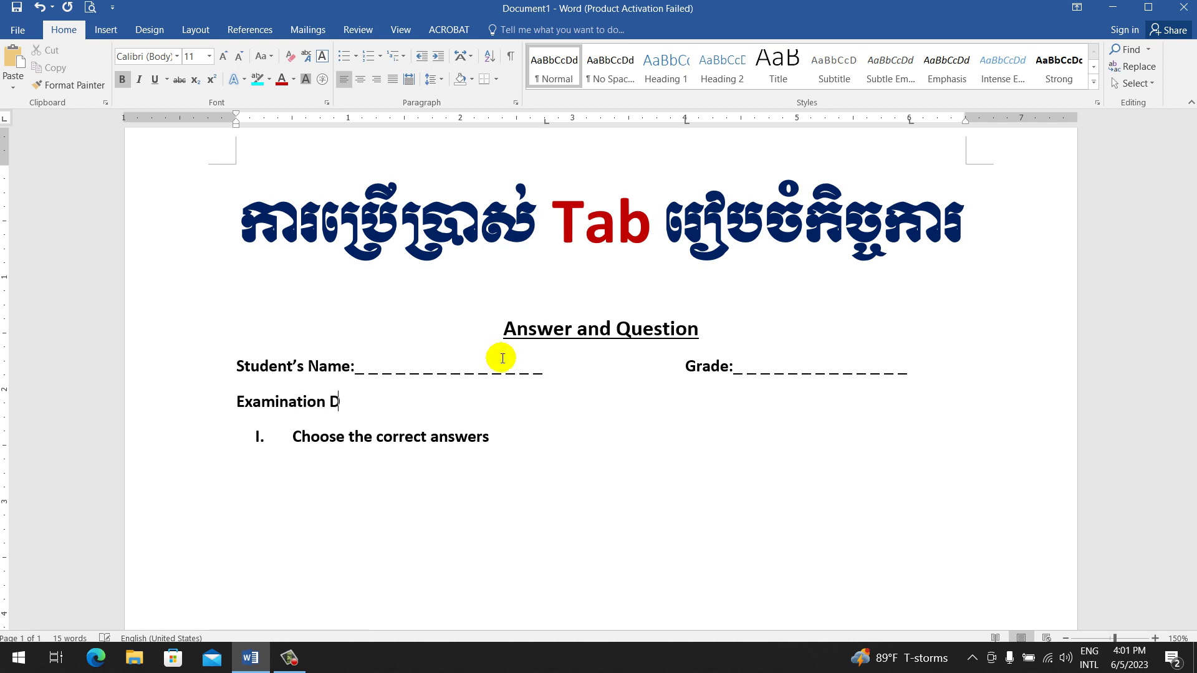
pyautogui.write('ate:')
pyautogui.click(154, 80)
pyautogui.press('Tab')
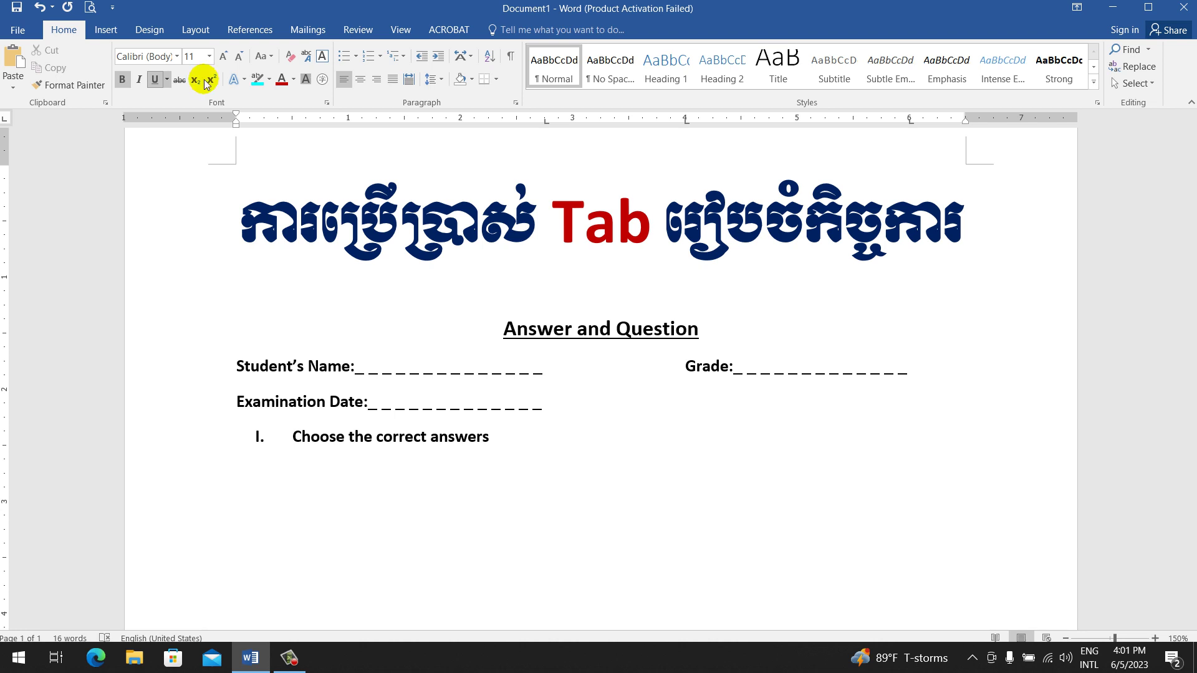
# - At the 4-inch stop, add 'Sex:' with a dashed blank reaching 6 inches
pyautogui.click(156, 84)
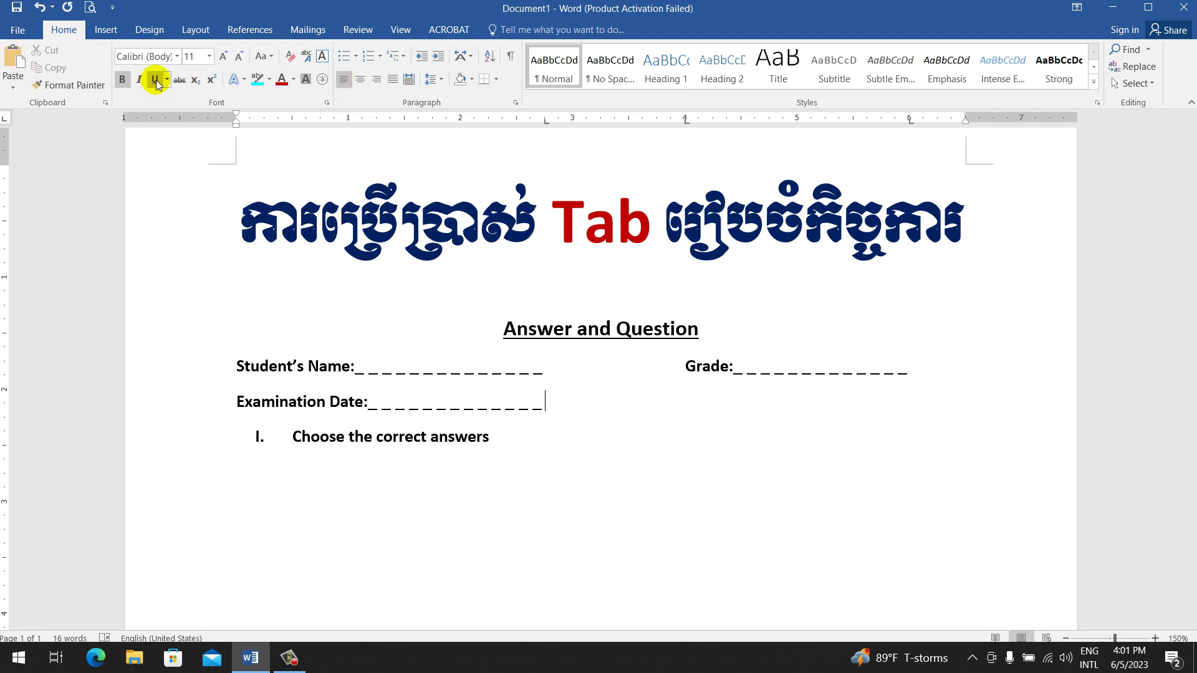
pyautogui.press('Tab')
pyautogui.click(156, 83)
pyautogui.write('Sex')
pyautogui.click(156, 84)
pyautogui.press('Tab')
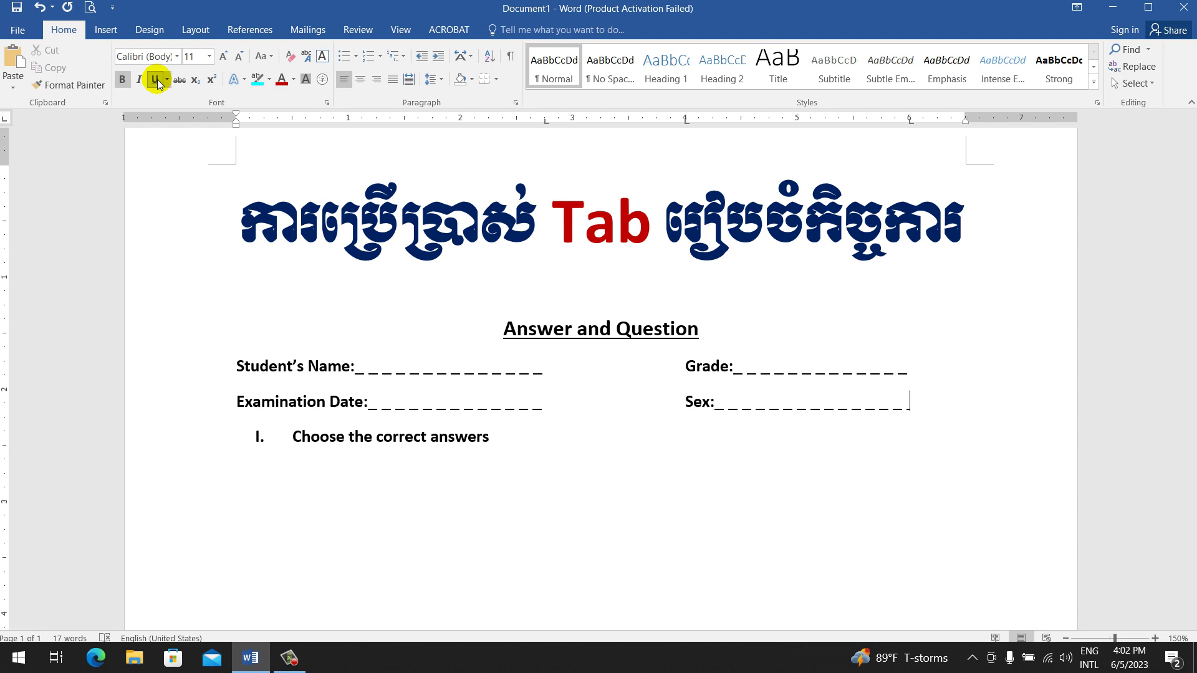
pyautogui.scroll(-3, 714, 300)
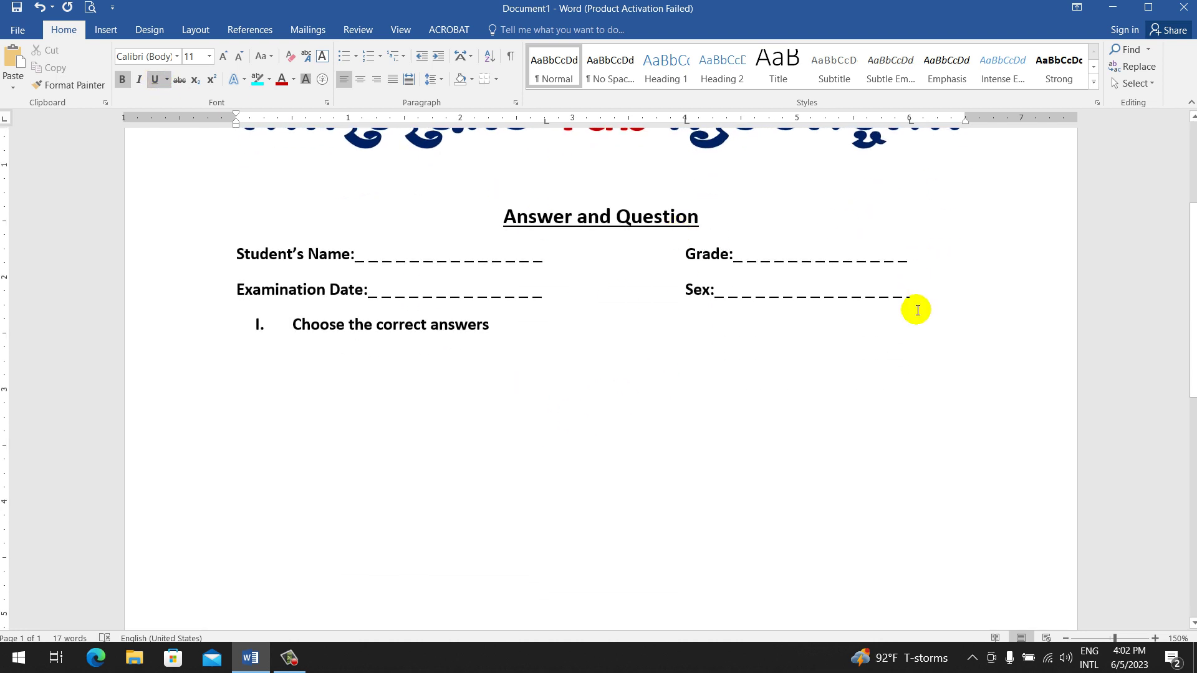
# - Add an empty line below Sex and an empty line below the Choose the correct answers heading
pyautogui.press('Return')
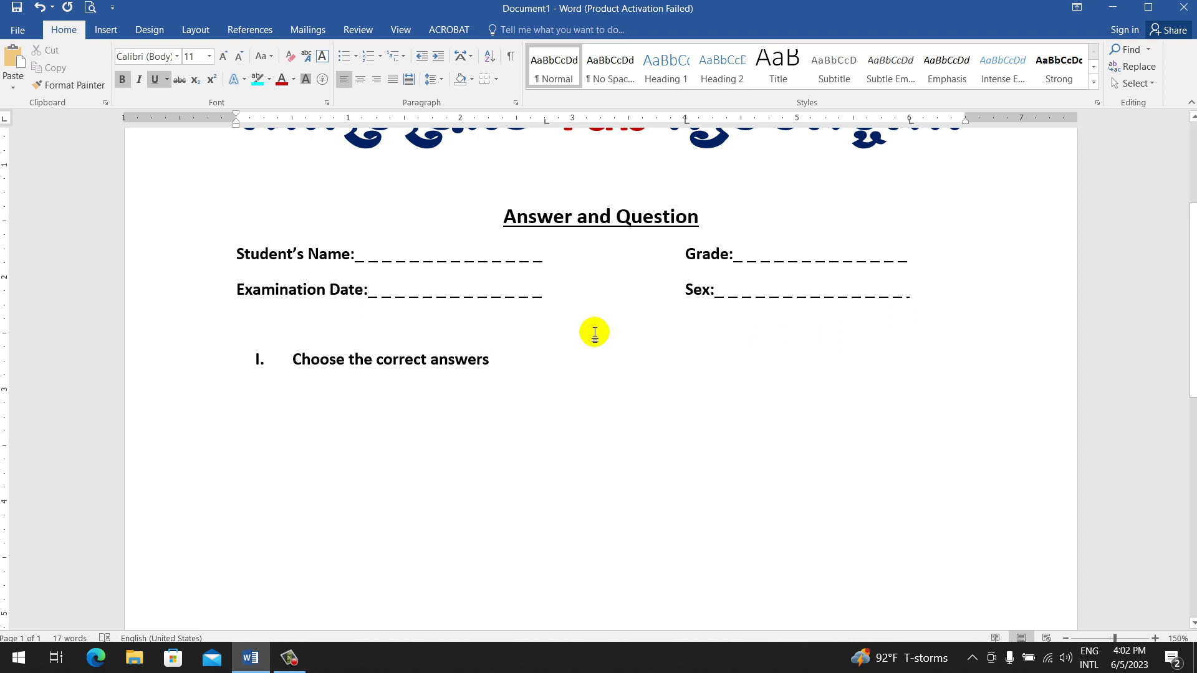
pyautogui.press('Down')
pyautogui.press('End')
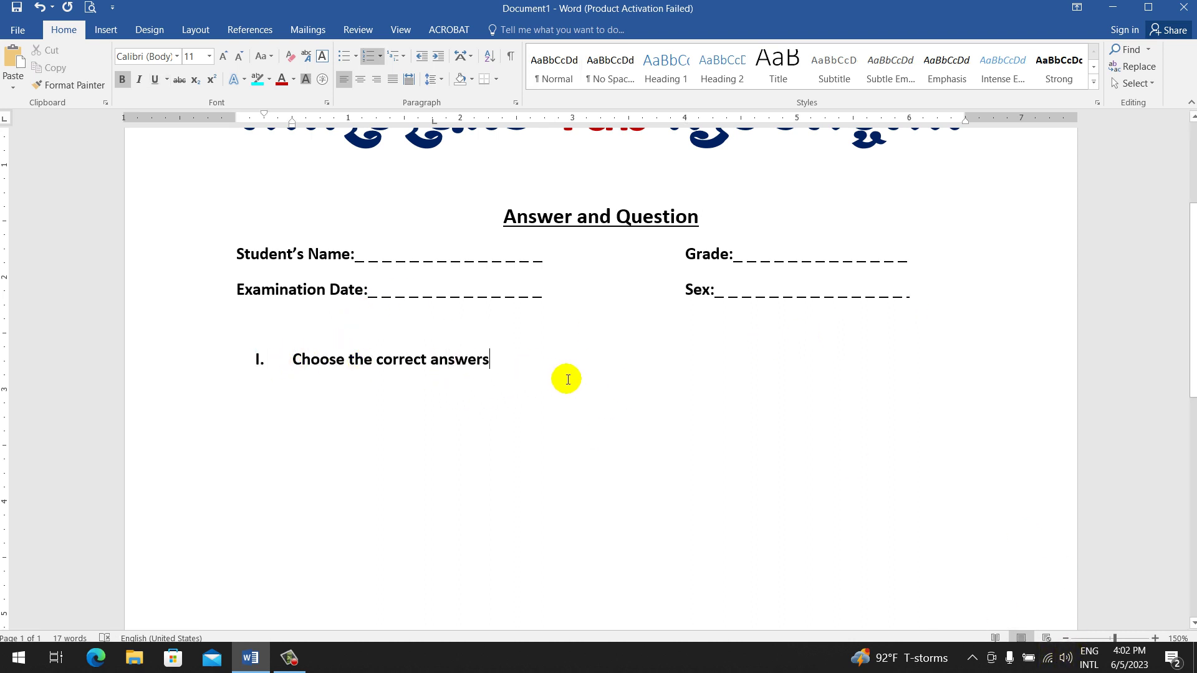
pyautogui.scroll(-1, 568, 379)
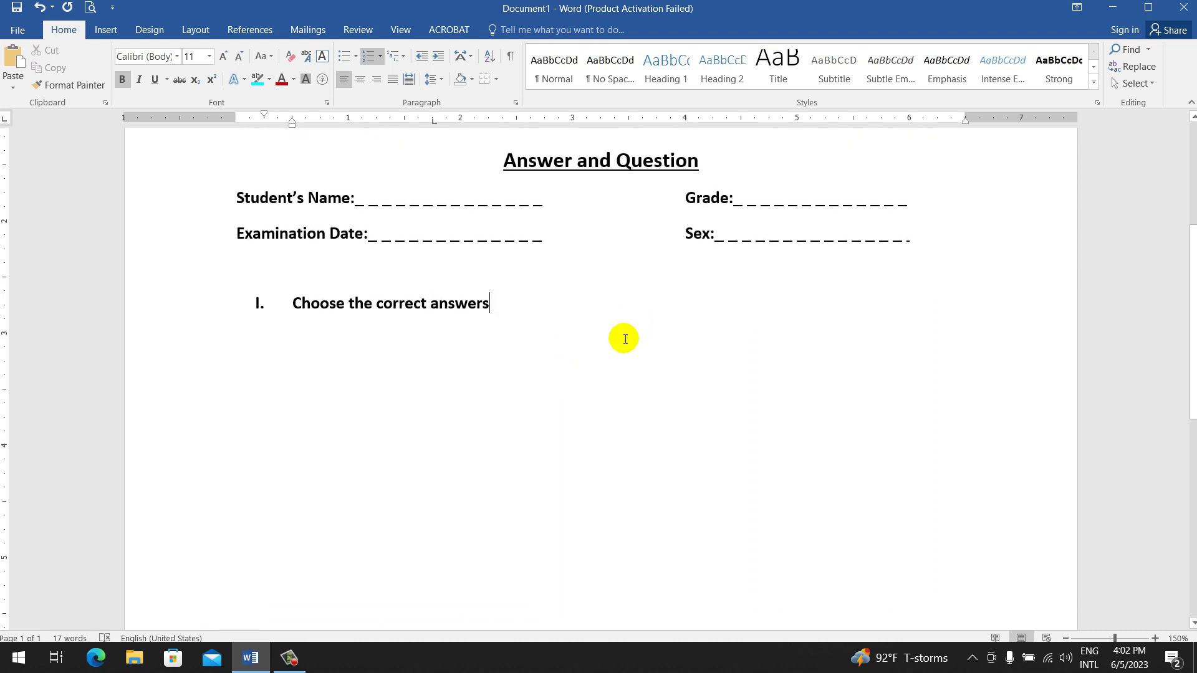
pyautogui.press('Return')
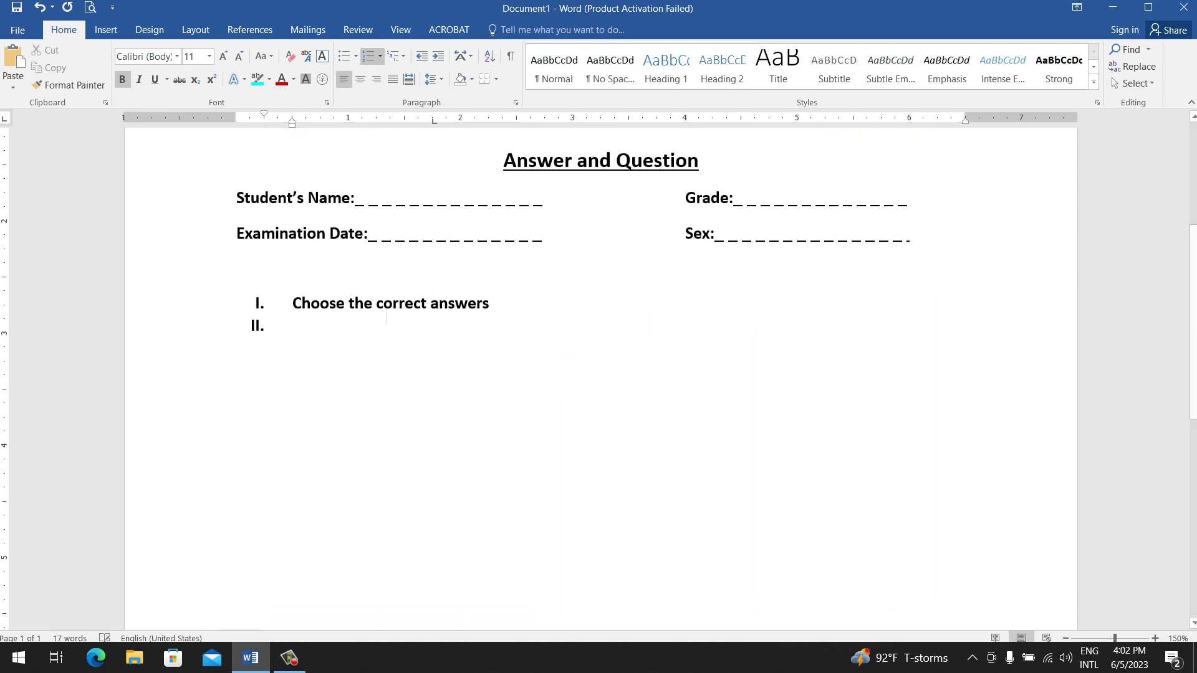
pyautogui.press('BackSpace')
pyautogui.press('BackSpace')
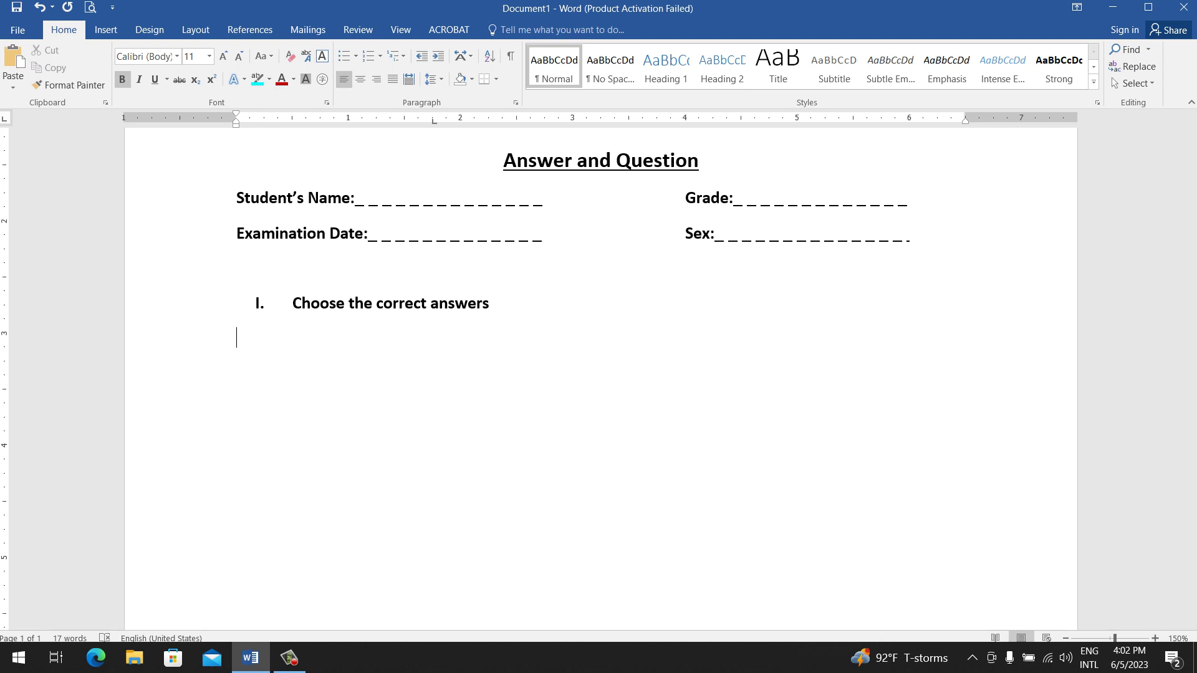
pyautogui.press('BackSpace')
pyautogui.press('Return')
pyautogui.press('BackSpace')
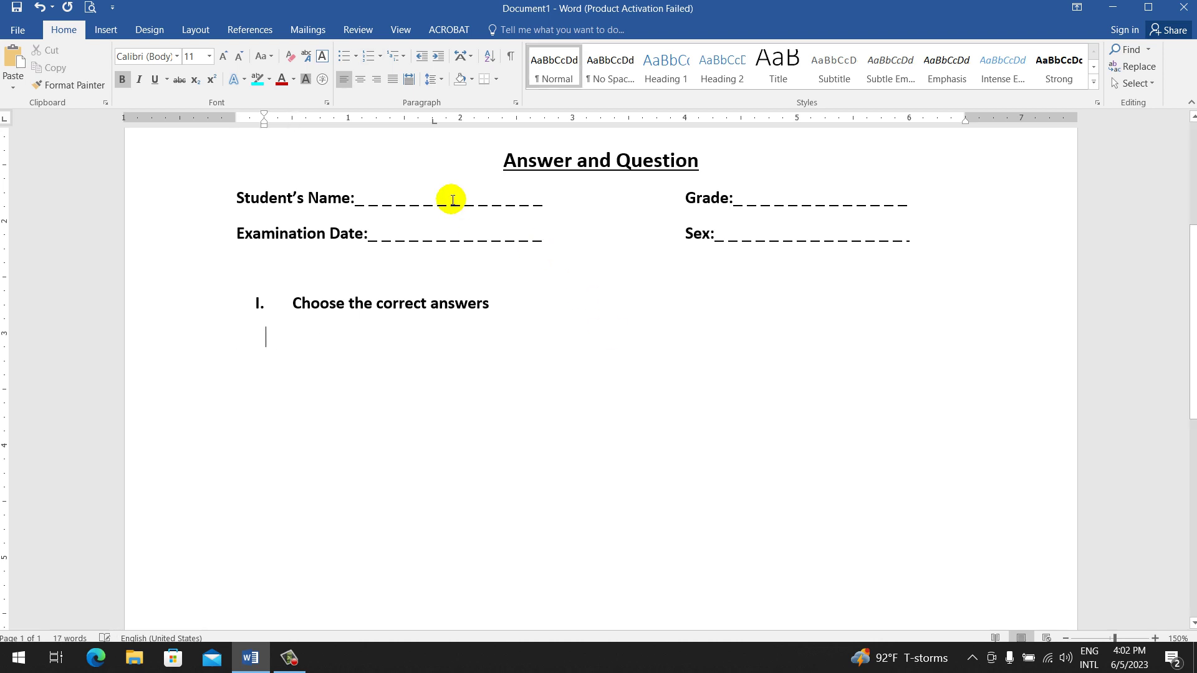
# - Number the empty line in 1. 2. 3. style, unbold the number, and indent it further
pyautogui.click(380, 56)
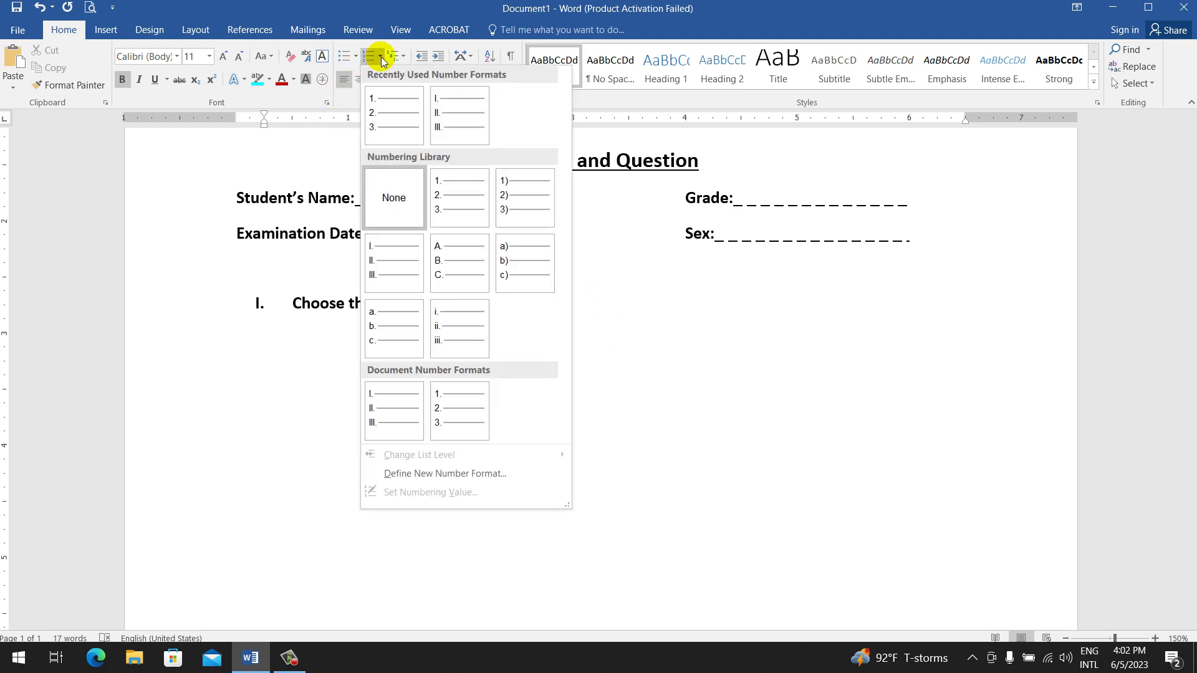
pyautogui.click(383, 111)
pyautogui.click(301, 326)
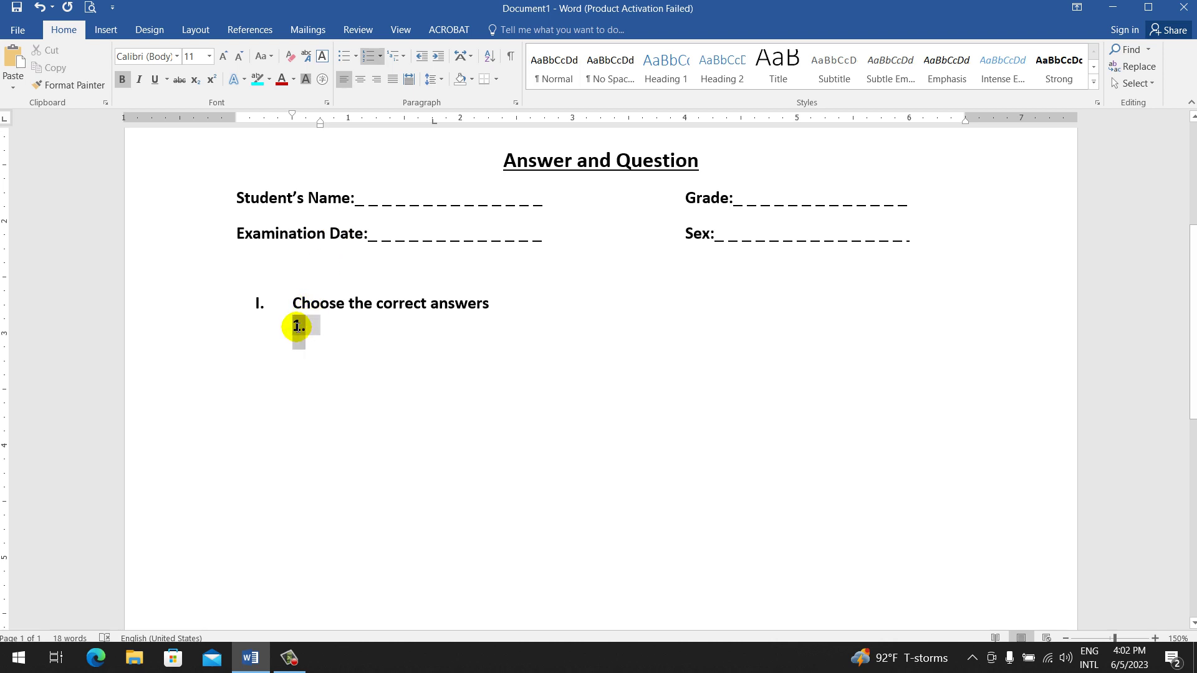
pyautogui.click(123, 83)
pyautogui.click(302, 331)
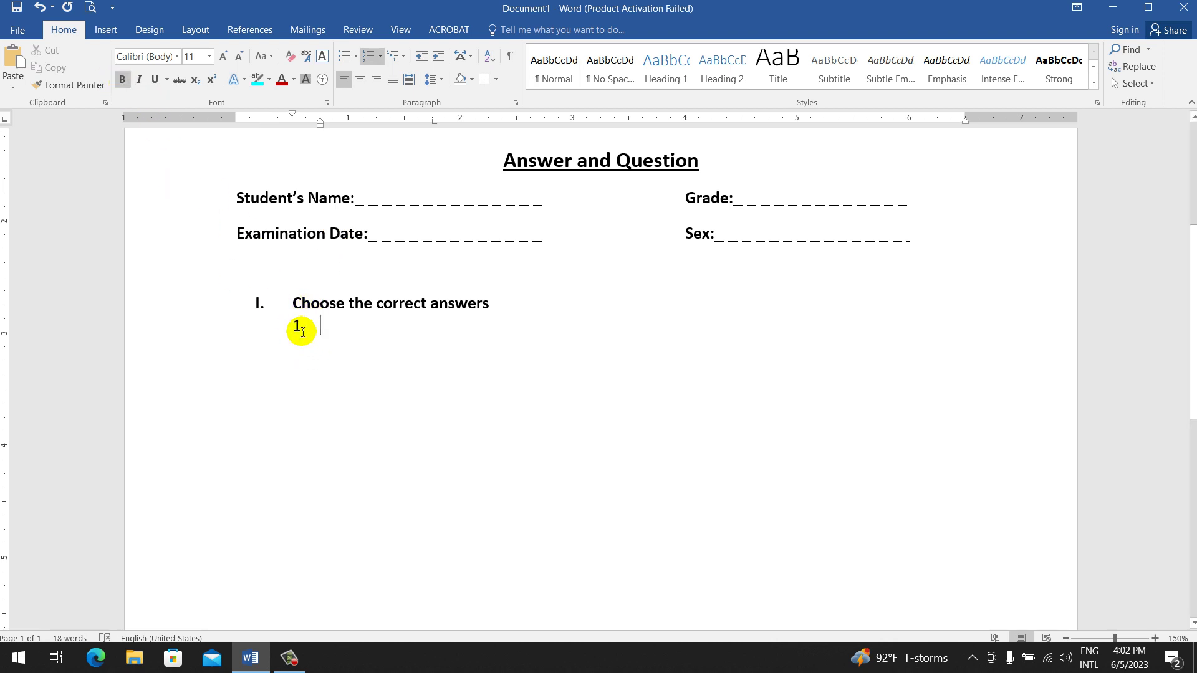
pyautogui.click(302, 327)
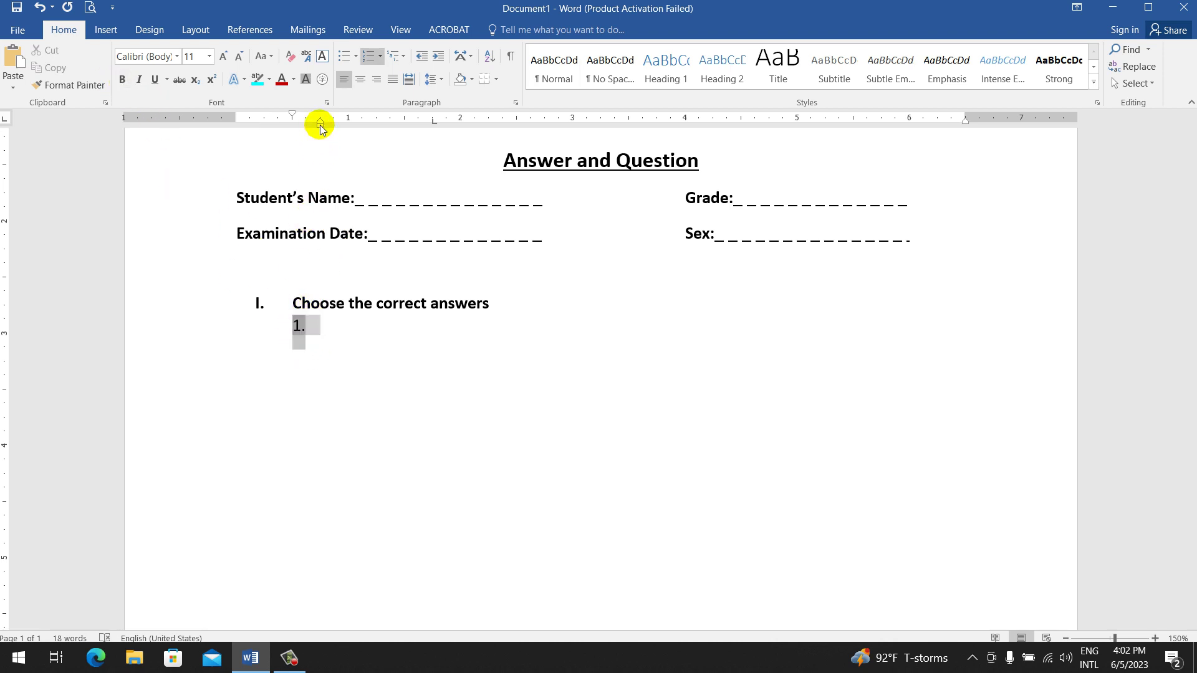
pyautogui.moveTo(320, 124); pyautogui.dragTo(341, 125)
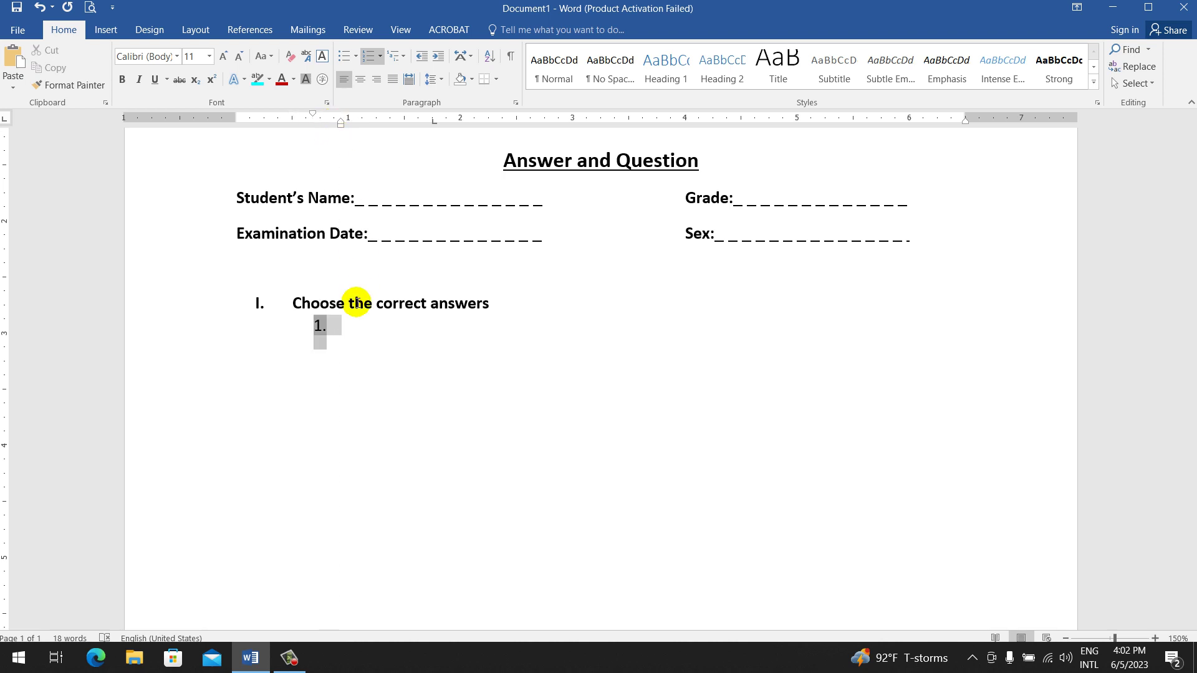
pyautogui.click(380, 328)
pyautogui.click(497, 302)
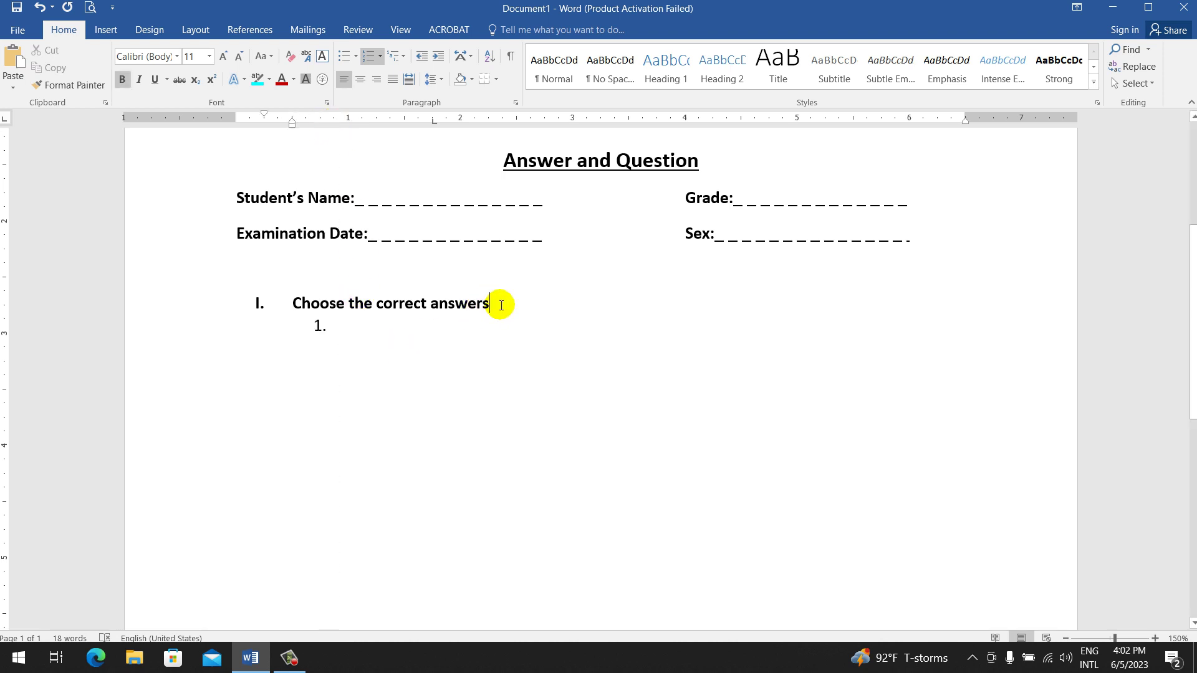
pyautogui.click(388, 325)
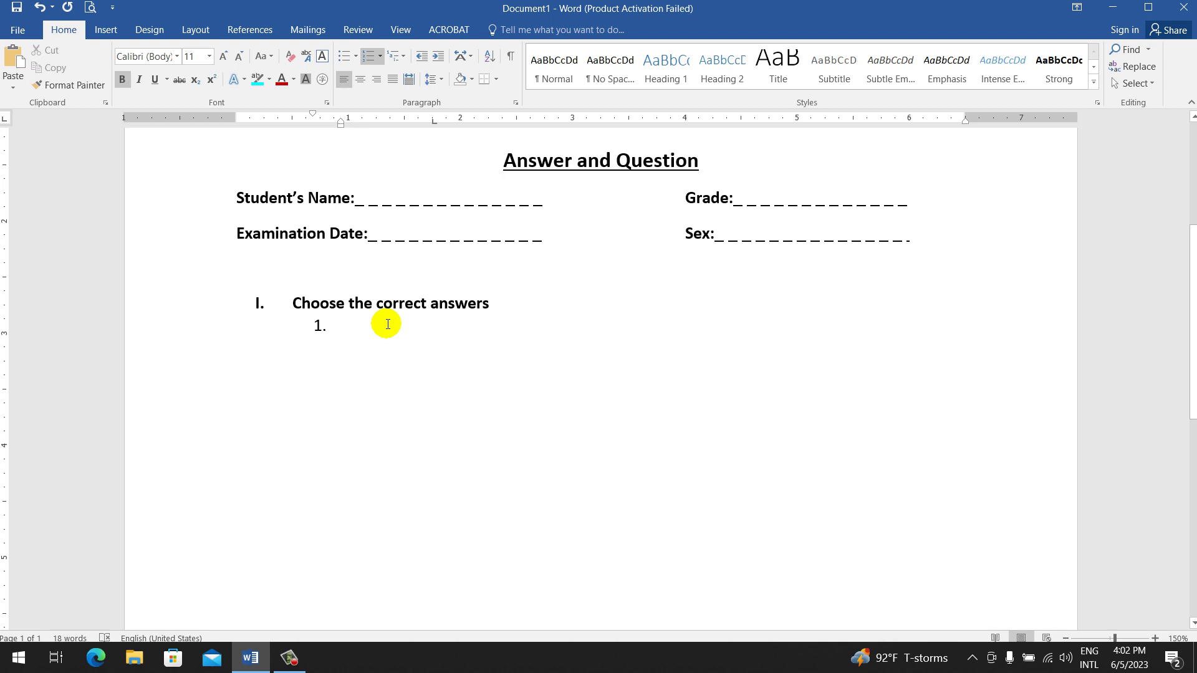
# - Type non-bold 'Happy' for item 1 and set a tab stop after it
pyautogui.write('H')
pyautogui.press('BackSpace')
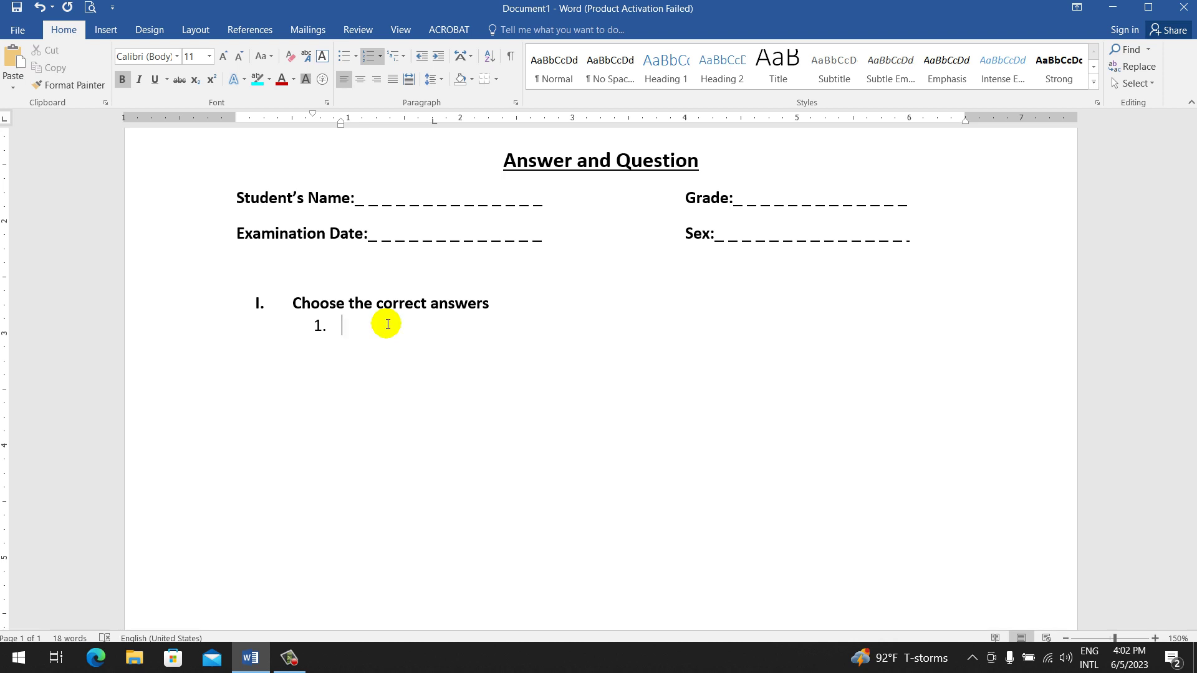
pyautogui.hotkey('ctrl', 'b')
pyautogui.write('Ha')
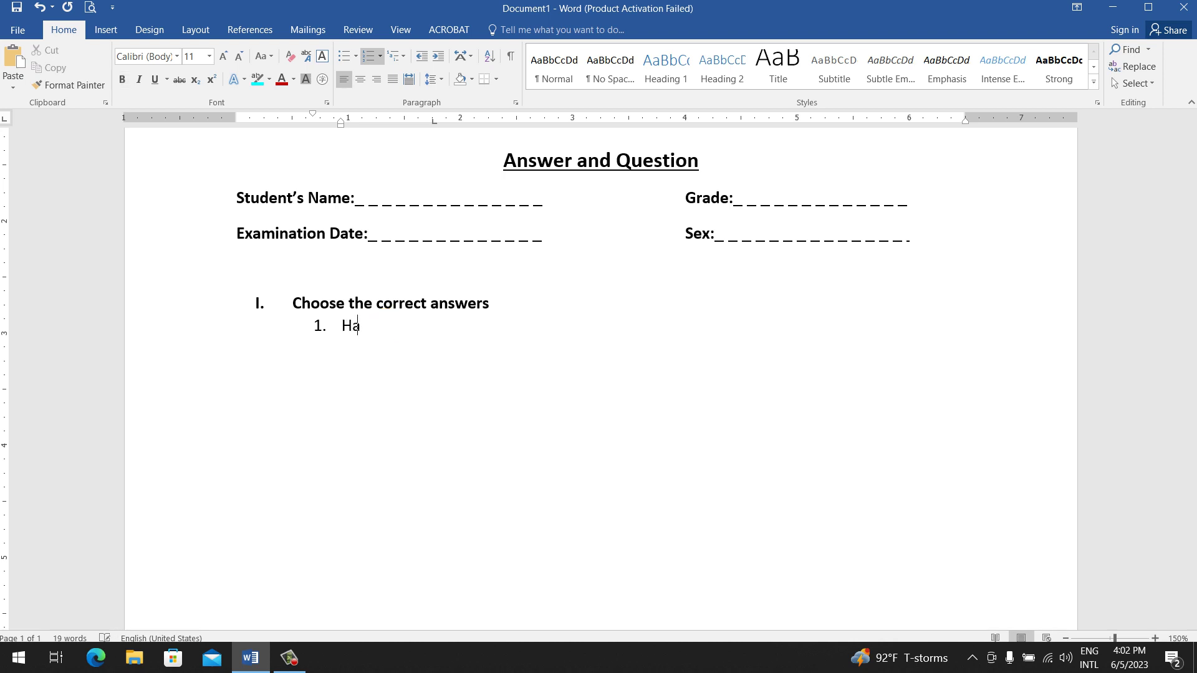
pyautogui.write('ppy')
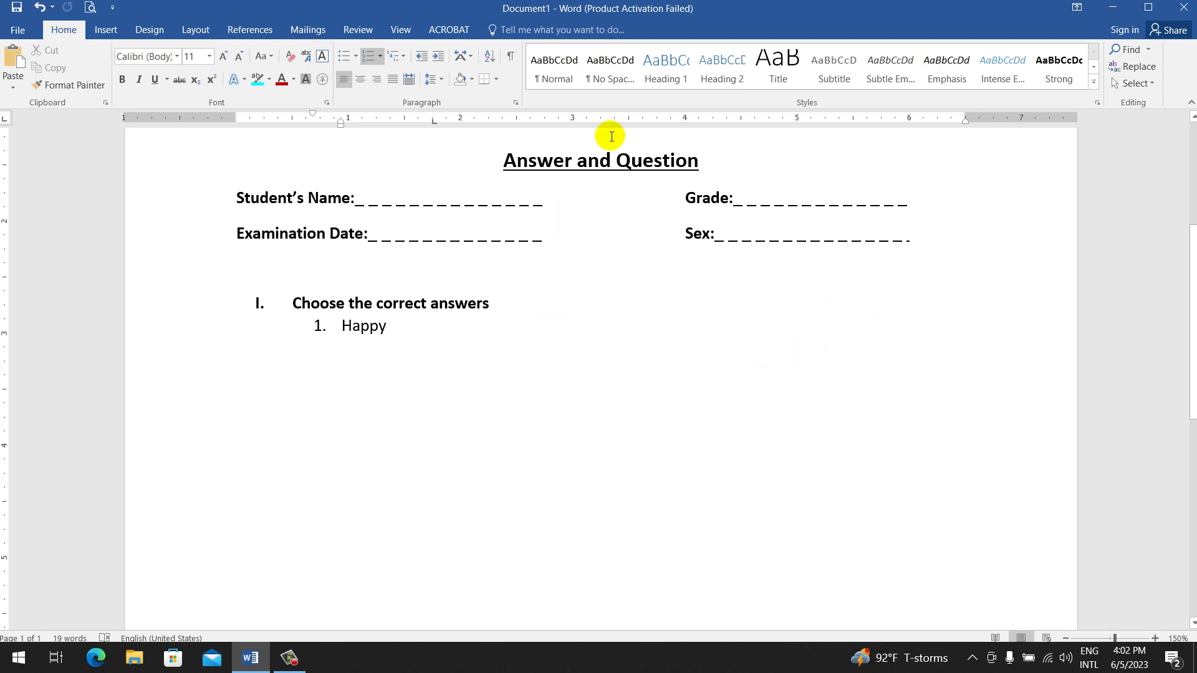
pyautogui.click(517, 119)
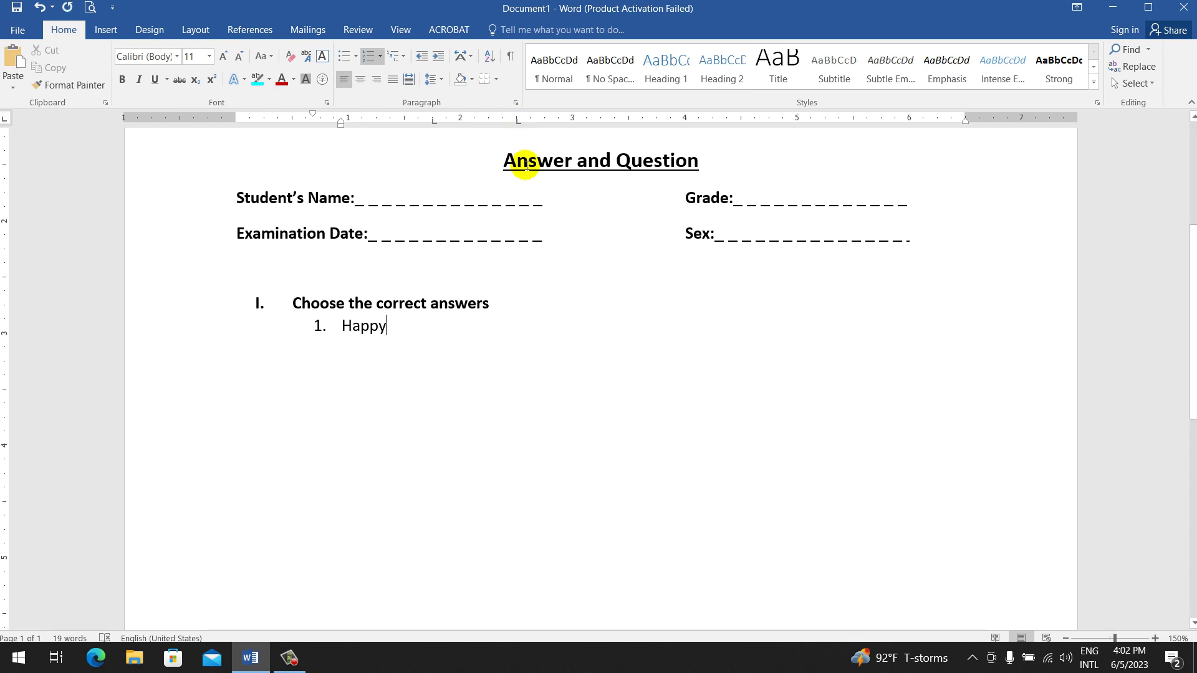
pyautogui.click(517, 120)
pyautogui.click(517, 120)
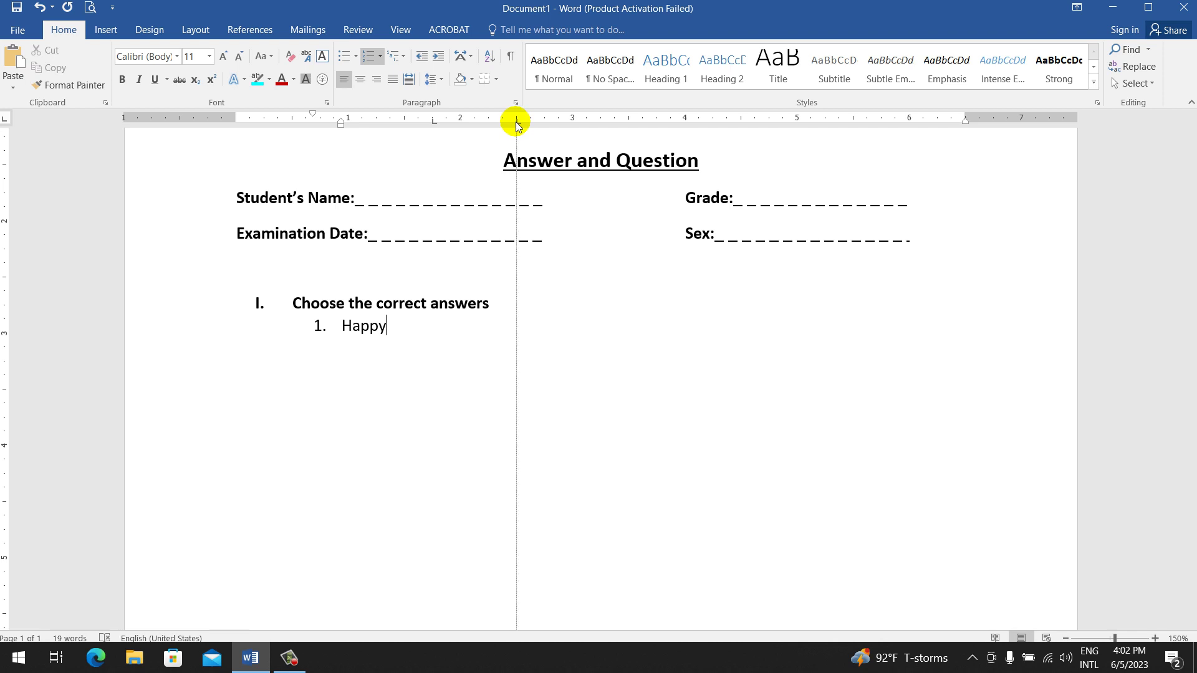
pyautogui.press('Tab')
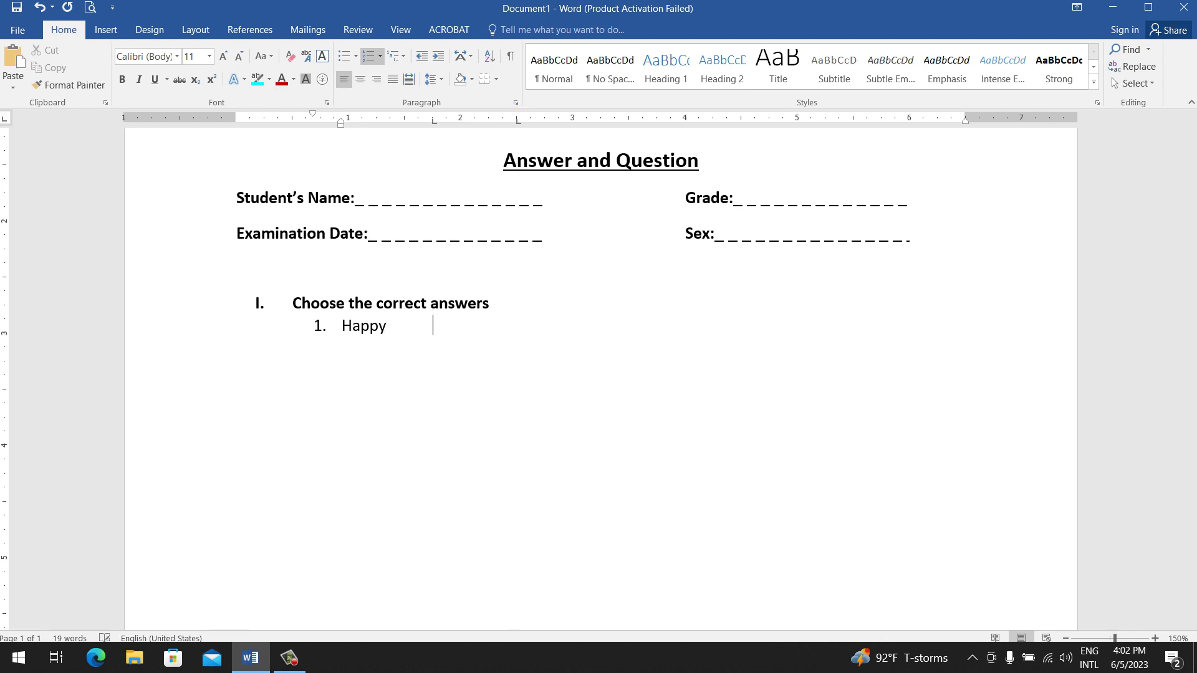
pyautogui.click(435, 122)
pyautogui.press('Tab')
pyautogui.click(518, 122)
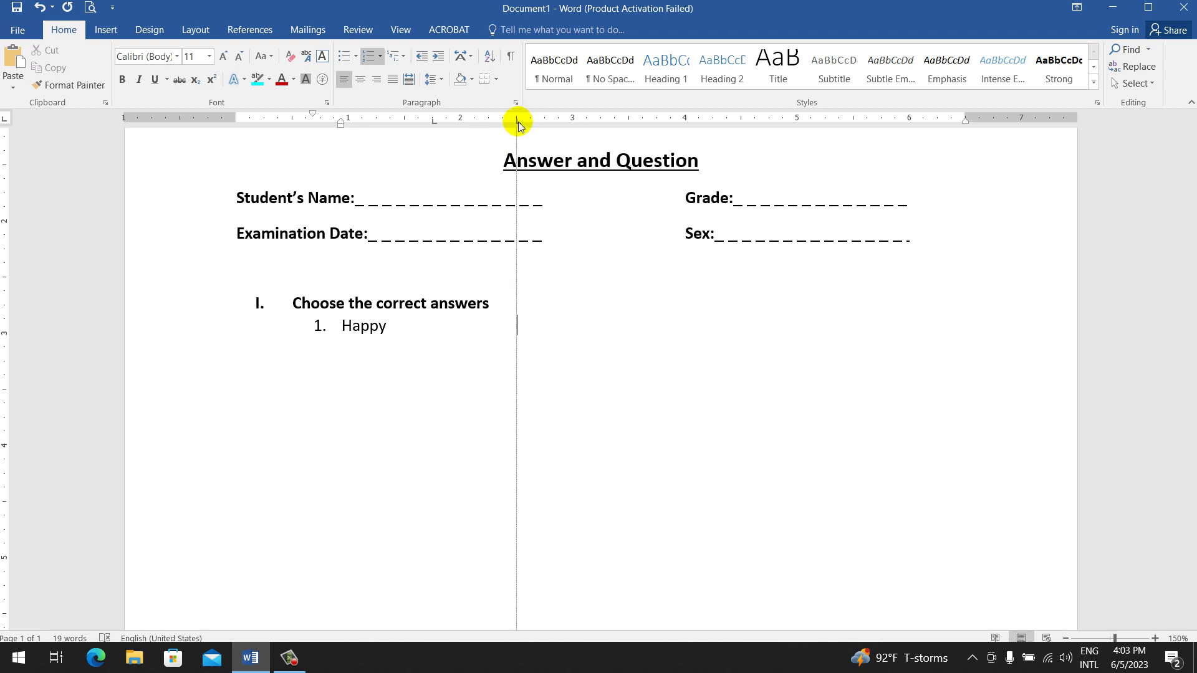
# - Add a single-underlined blank, type 'a. Glade' at the 4-inch stop, and start item 2
pyautogui.click(167, 79)
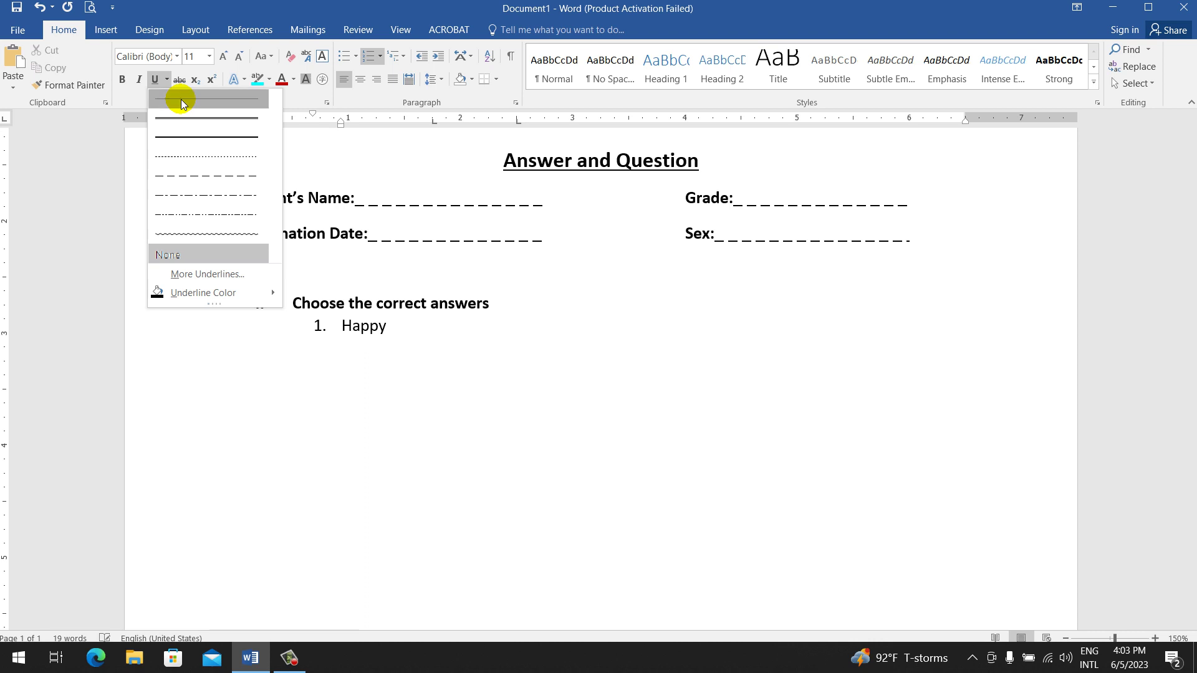
pyautogui.click(181, 99)
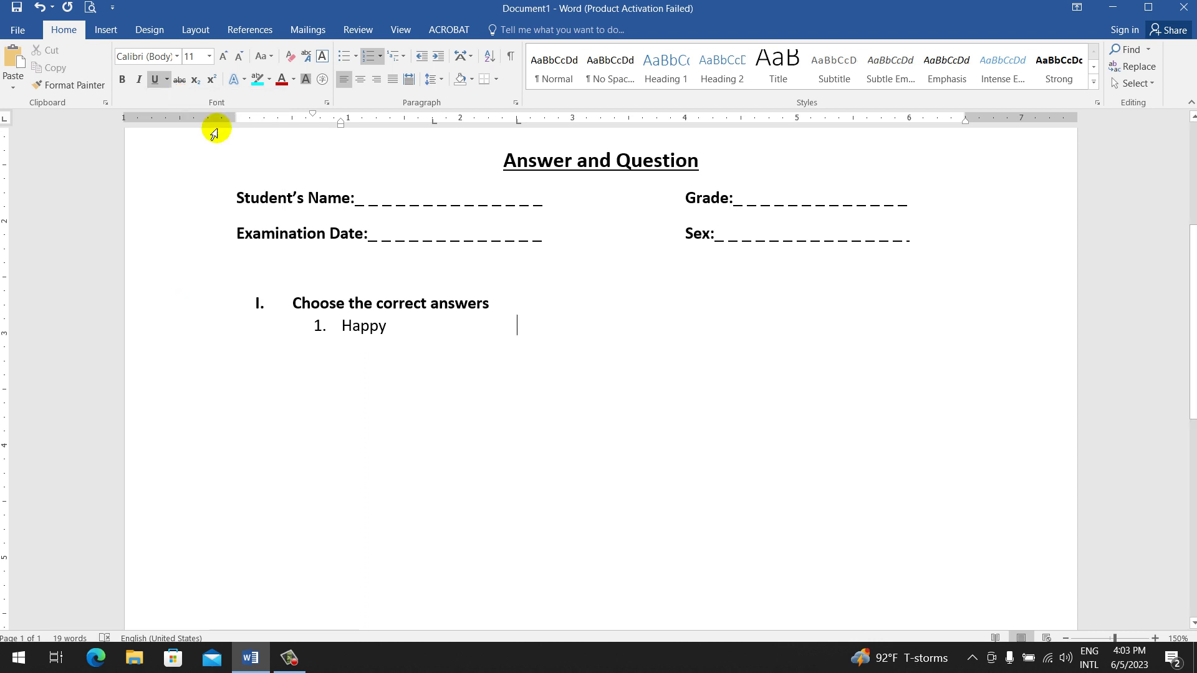
pyautogui.click(615, 121)
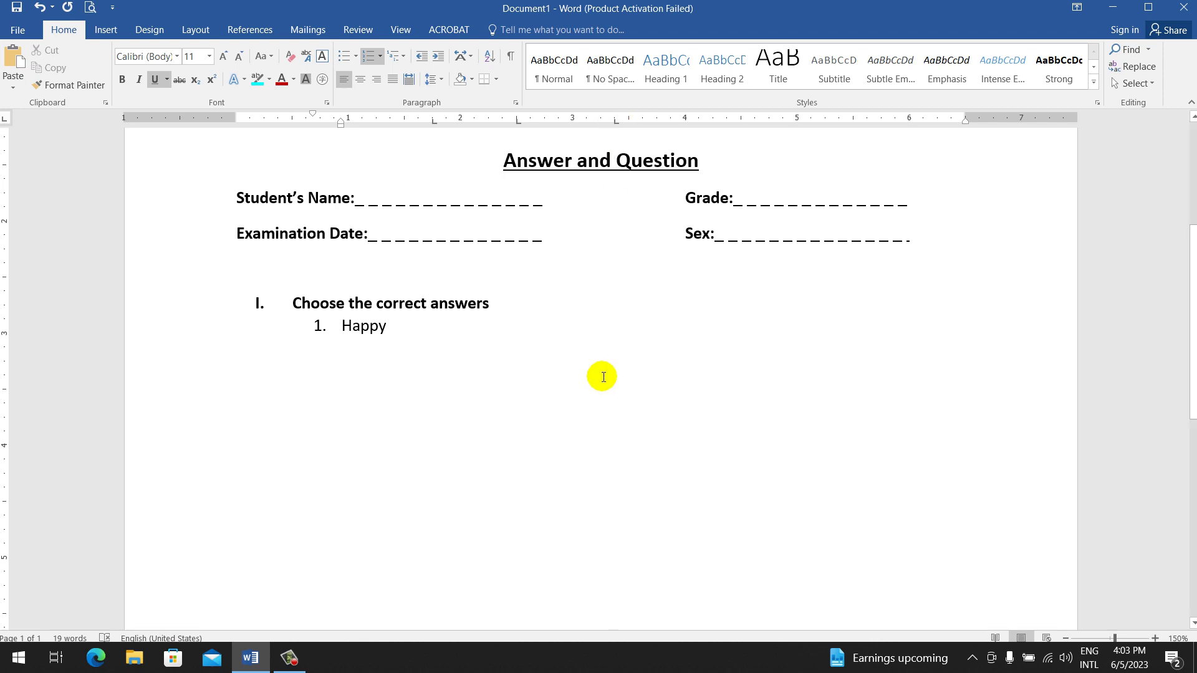
pyautogui.press('Tab')
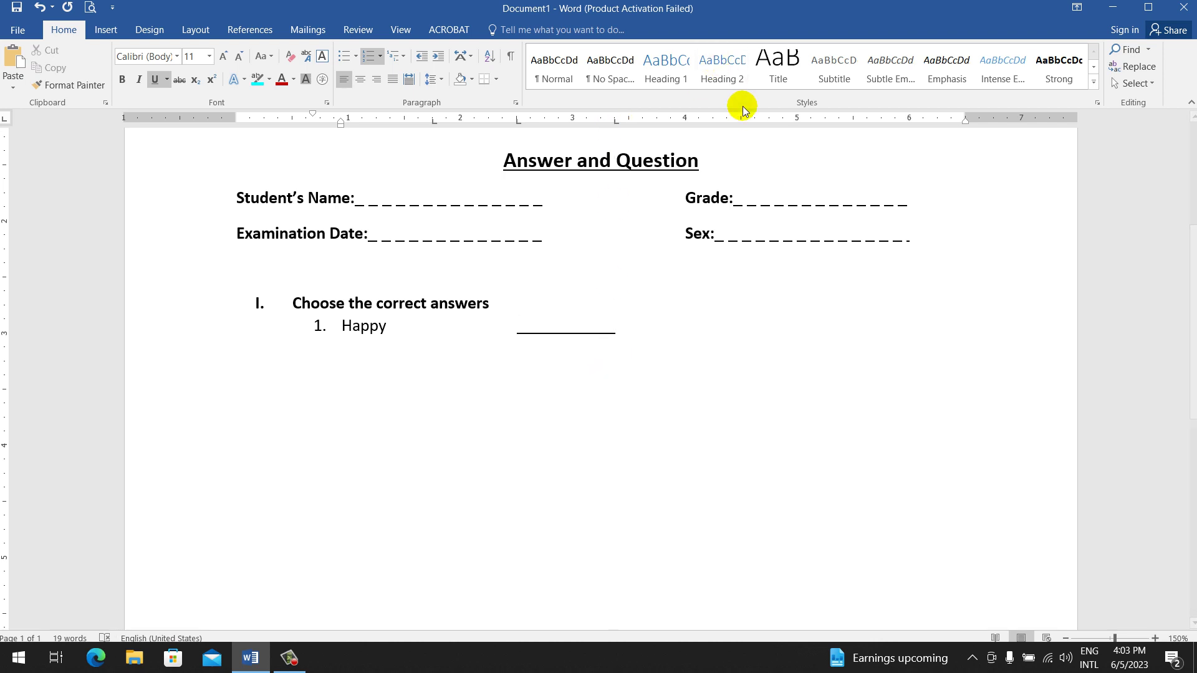
pyautogui.click(686, 124)
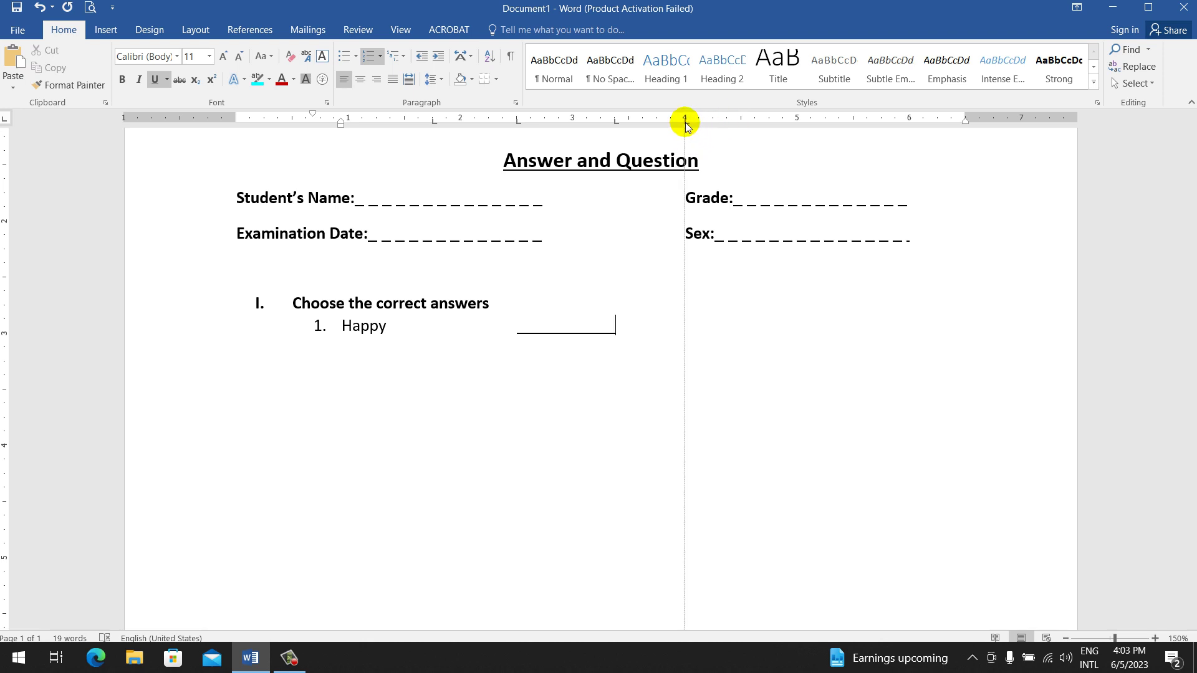
pyautogui.click(156, 80)
pyautogui.press('Tab')
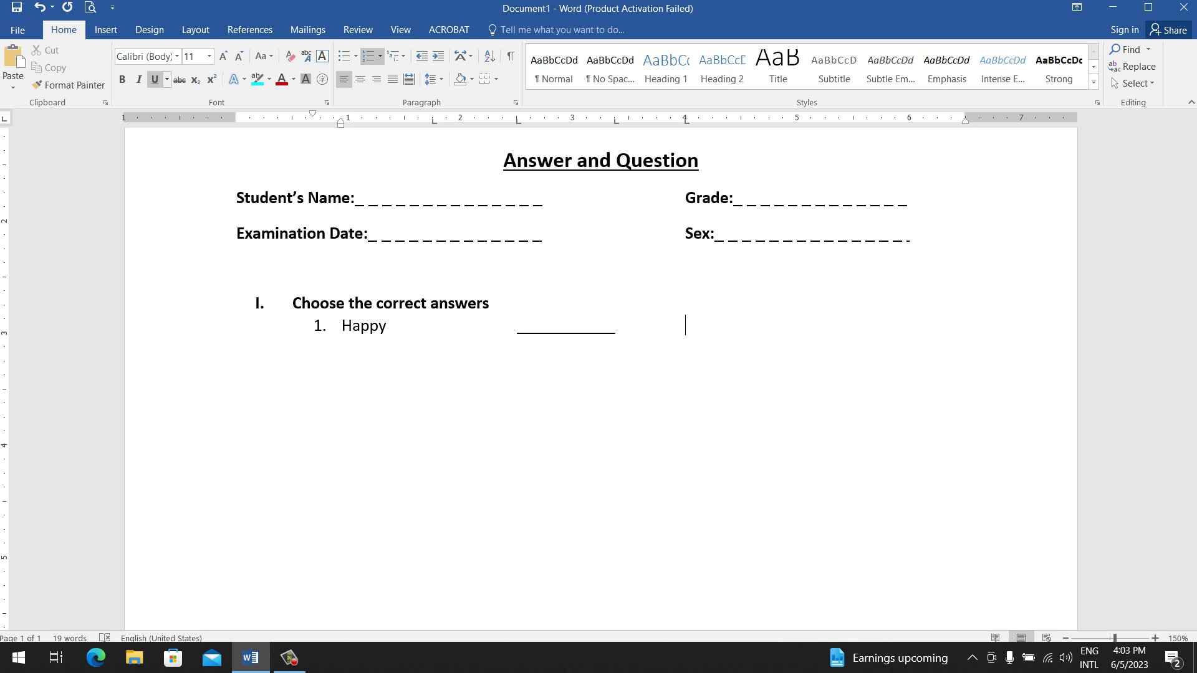
pyautogui.write('a')
pyautogui.write('. ')
pyautogui.write('Gla')
pyautogui.write('de')
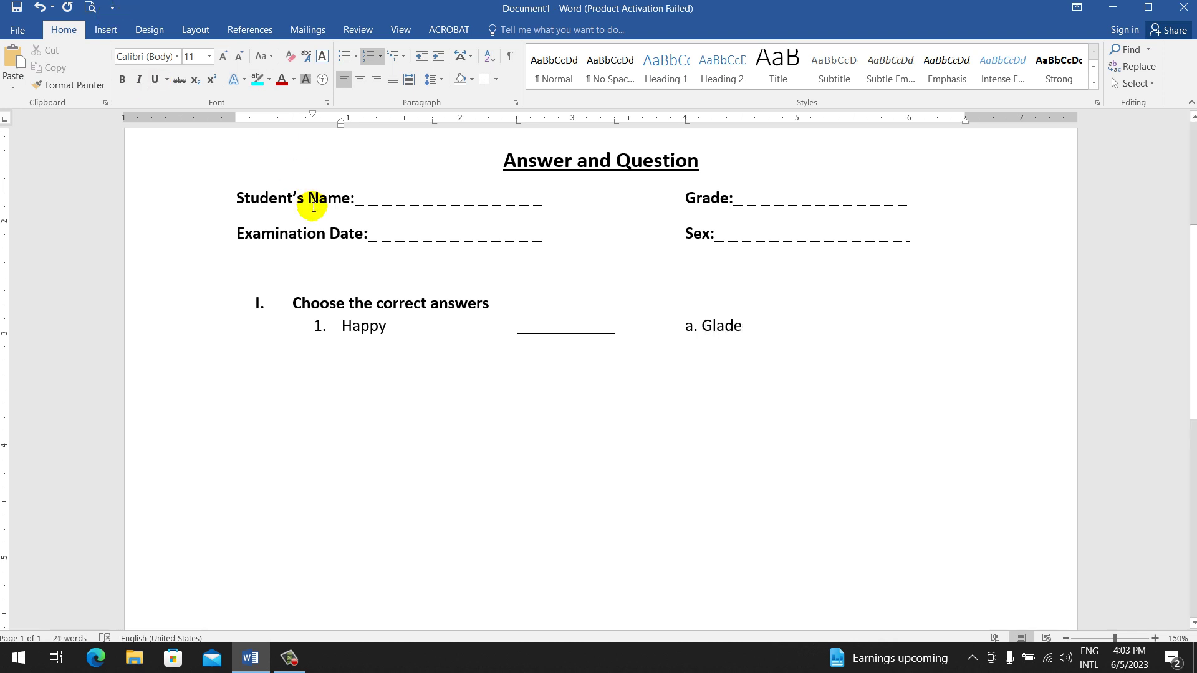
pyautogui.press('Return')
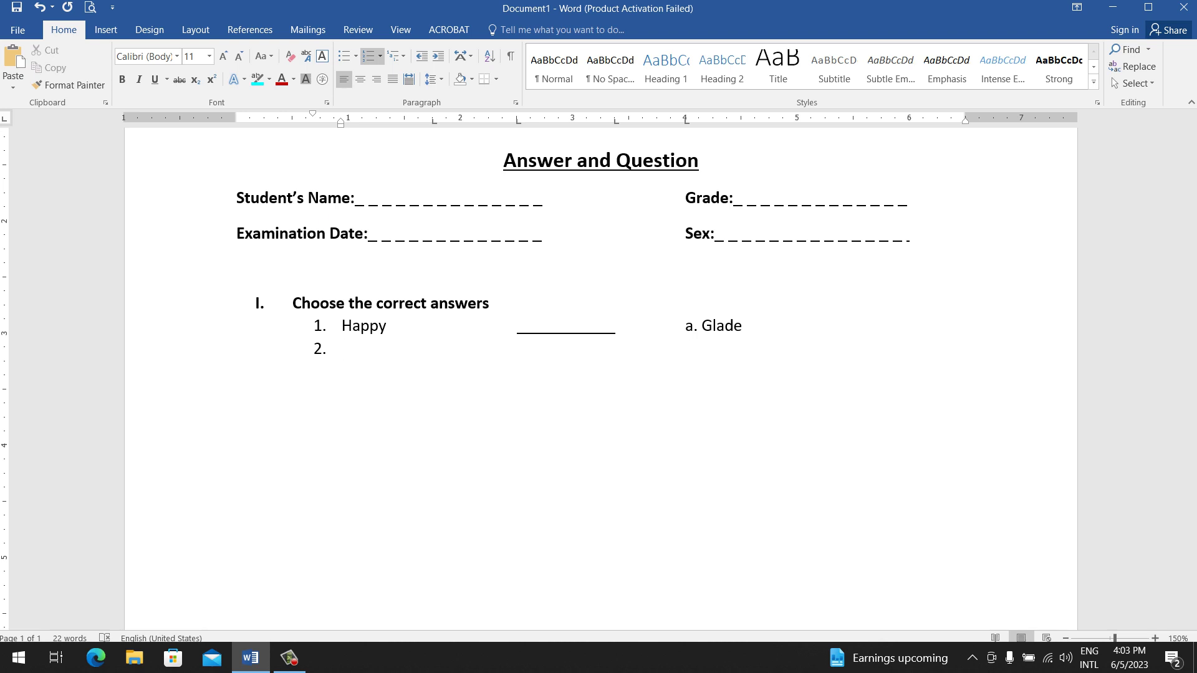
# - Finish item 2 as 'Execellent' with an underlined answer blank and option 'b. Good'
pyautogui.write('Exe')
pyautogui.press('BackSpace')
pyautogui.write('ecelleng')
pyautogui.press('Tab')
pyautogui.press('BackSpace')
pyautogui.write('t')
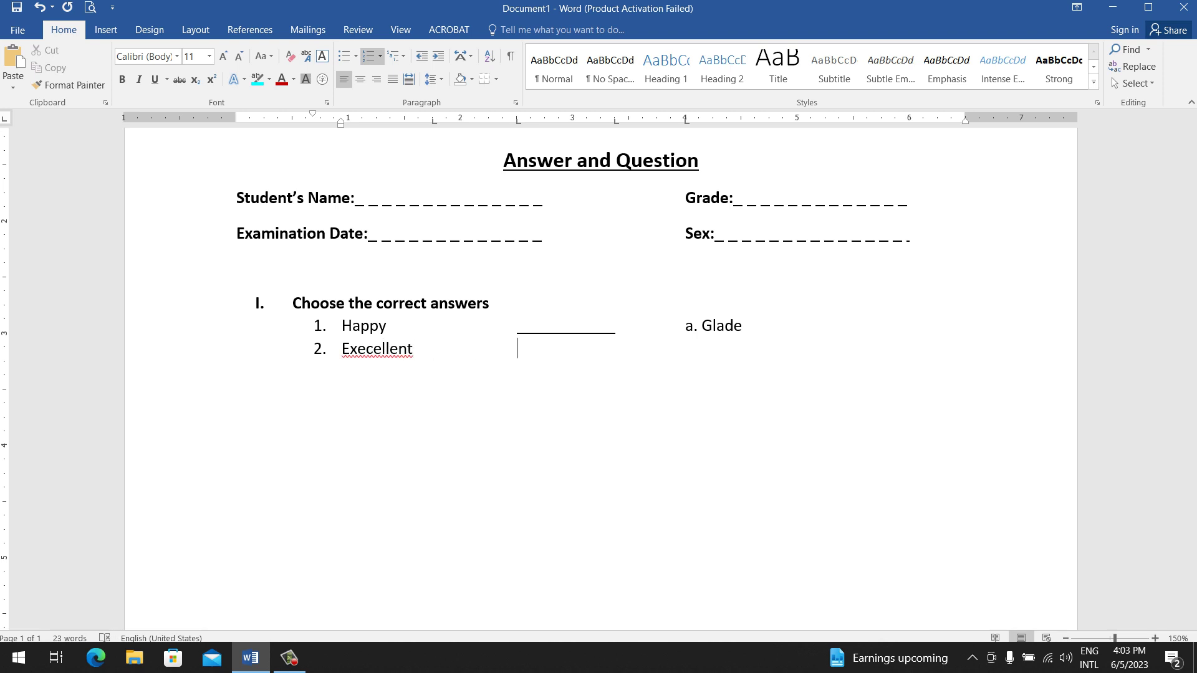
pyautogui.click(154, 80)
pyautogui.press('Tab')
pyautogui.click(154, 80)
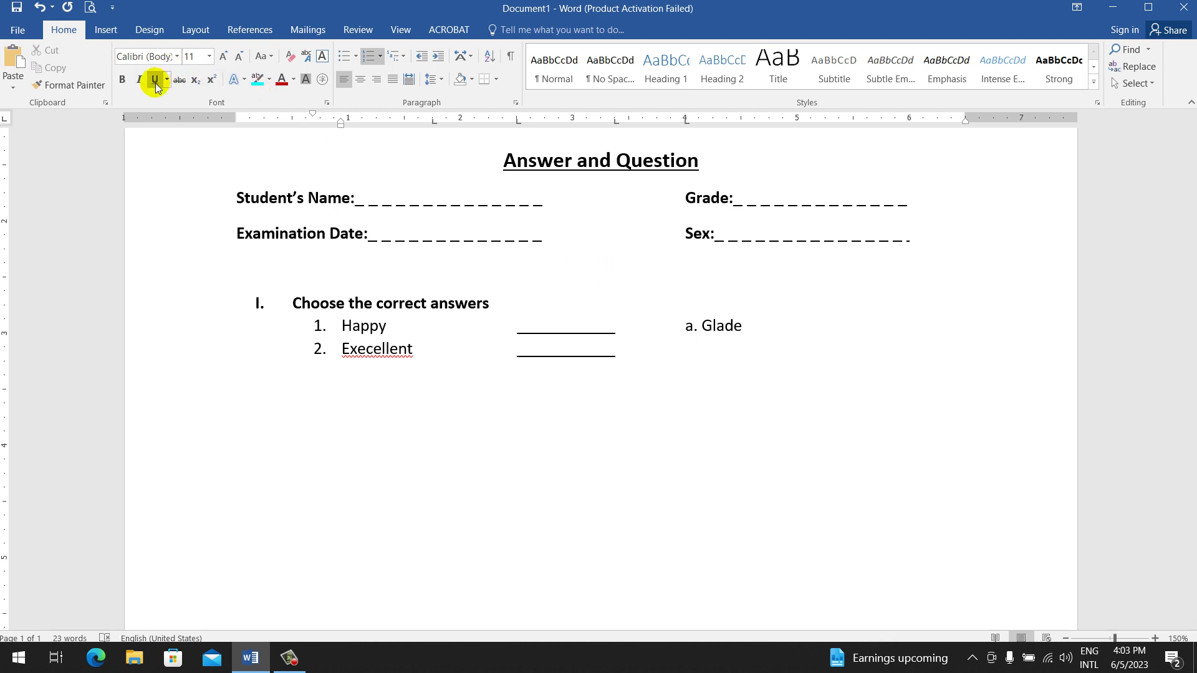
pyautogui.write('b. G')
pyautogui.write('ood')
pyautogui.click(154, 80)
# - Add item 3 'Tall' with an underlined answer blank and option 'c. Short'
pyautogui.press('Return')
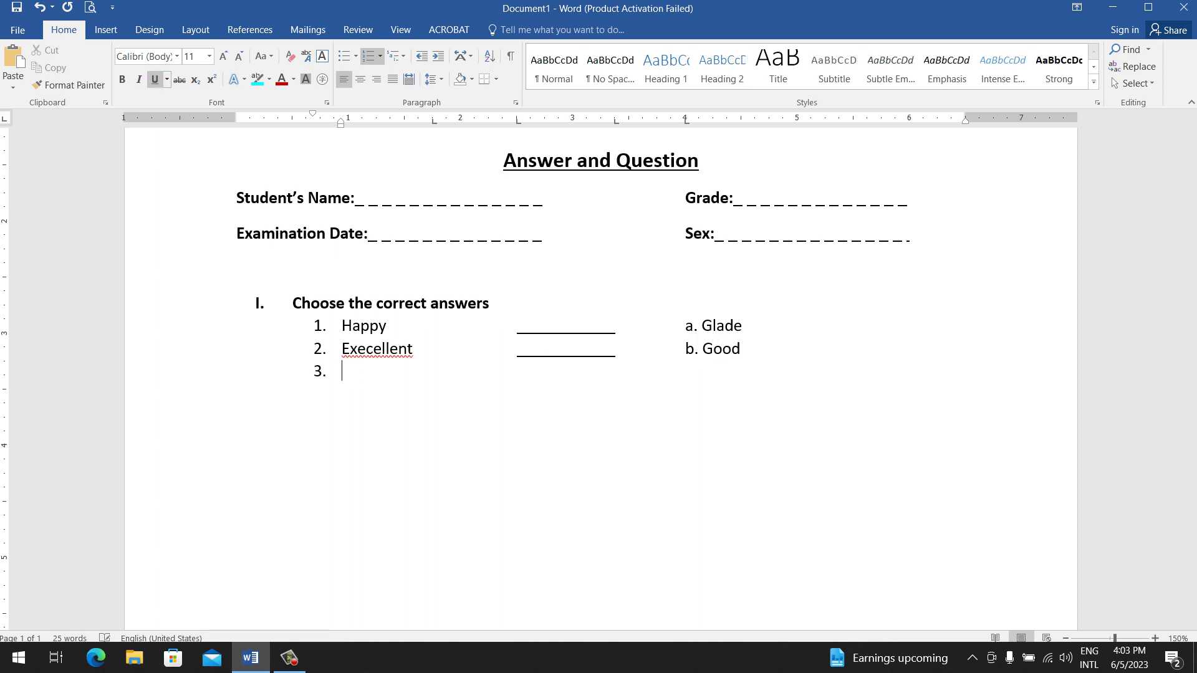
pyautogui.click(155, 80)
pyautogui.write('P')
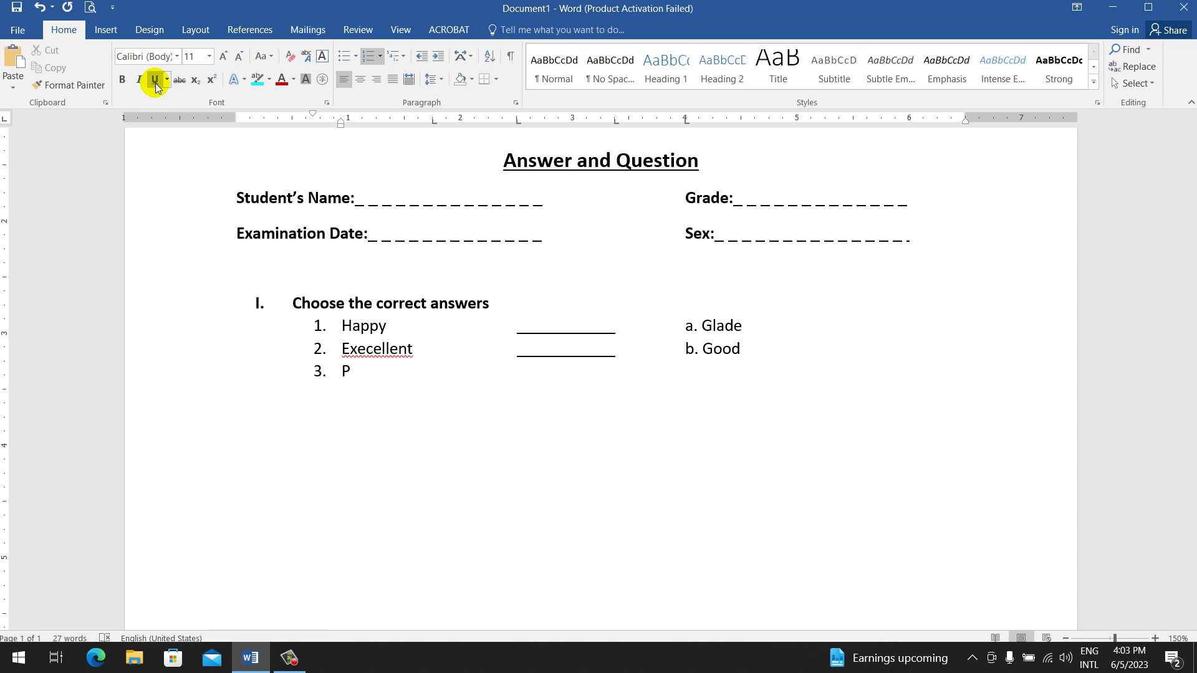
pyautogui.press('BackSpace')
pyautogui.write('T')
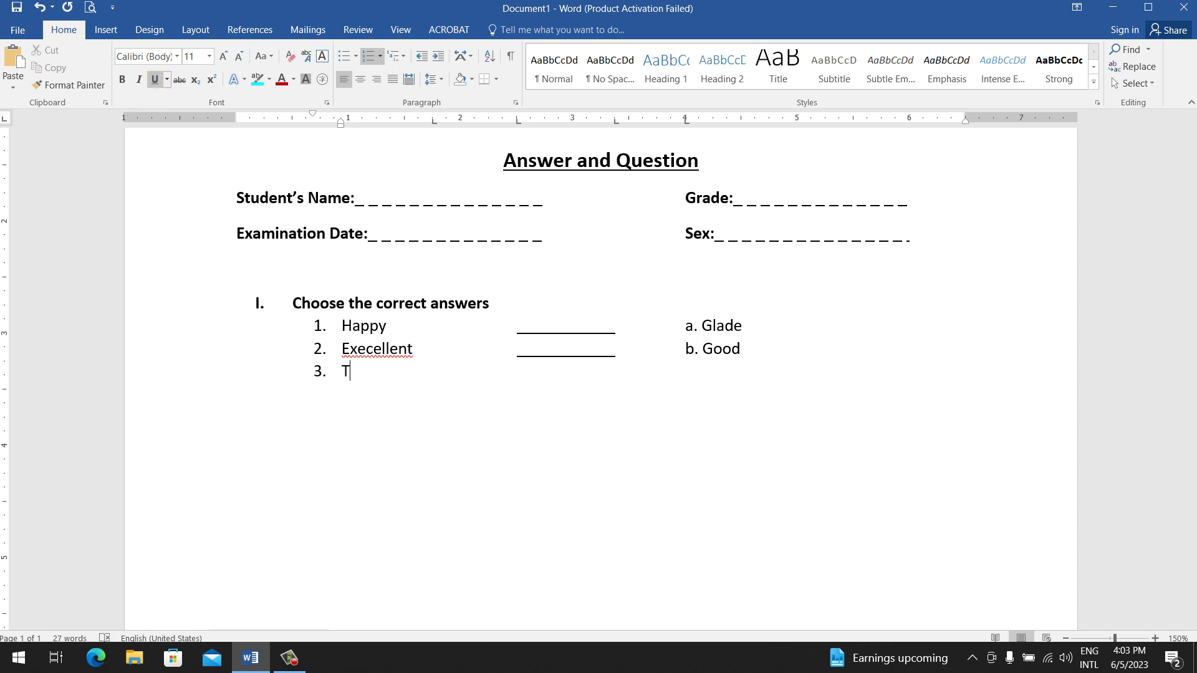
pyautogui.write('all')
pyautogui.press('Tab')
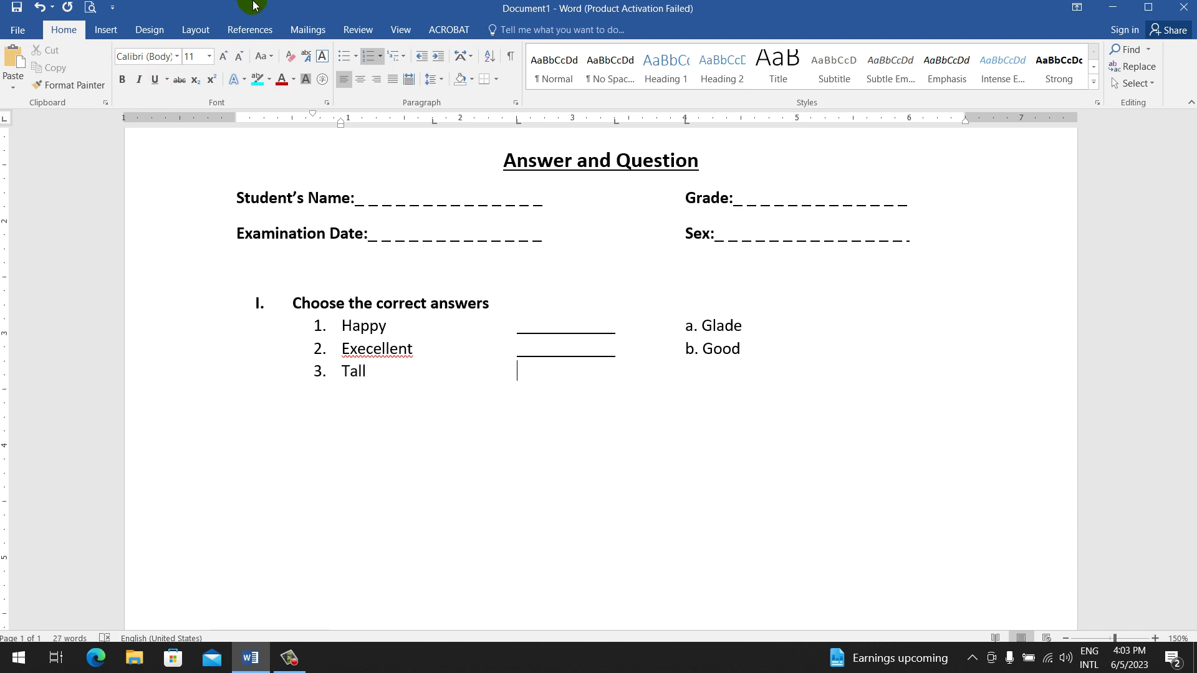
pyautogui.click(155, 83)
pyautogui.press('Tab')
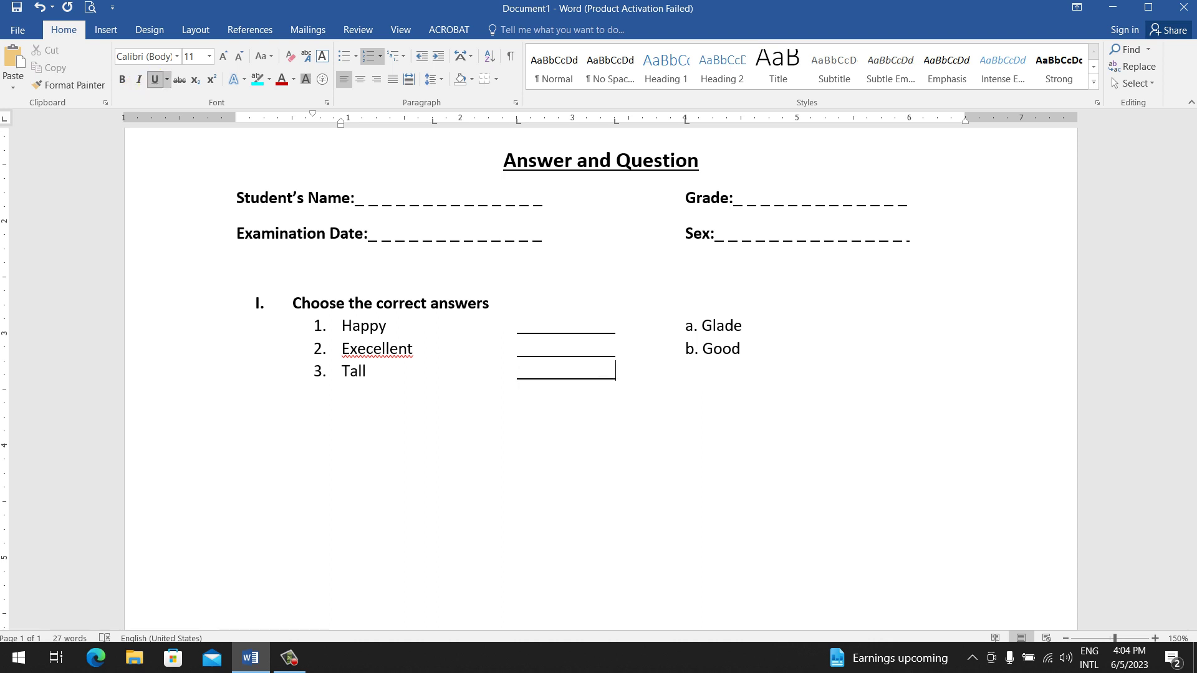
pyautogui.click(155, 80)
pyautogui.press('Tab')
pyautogui.write('c')
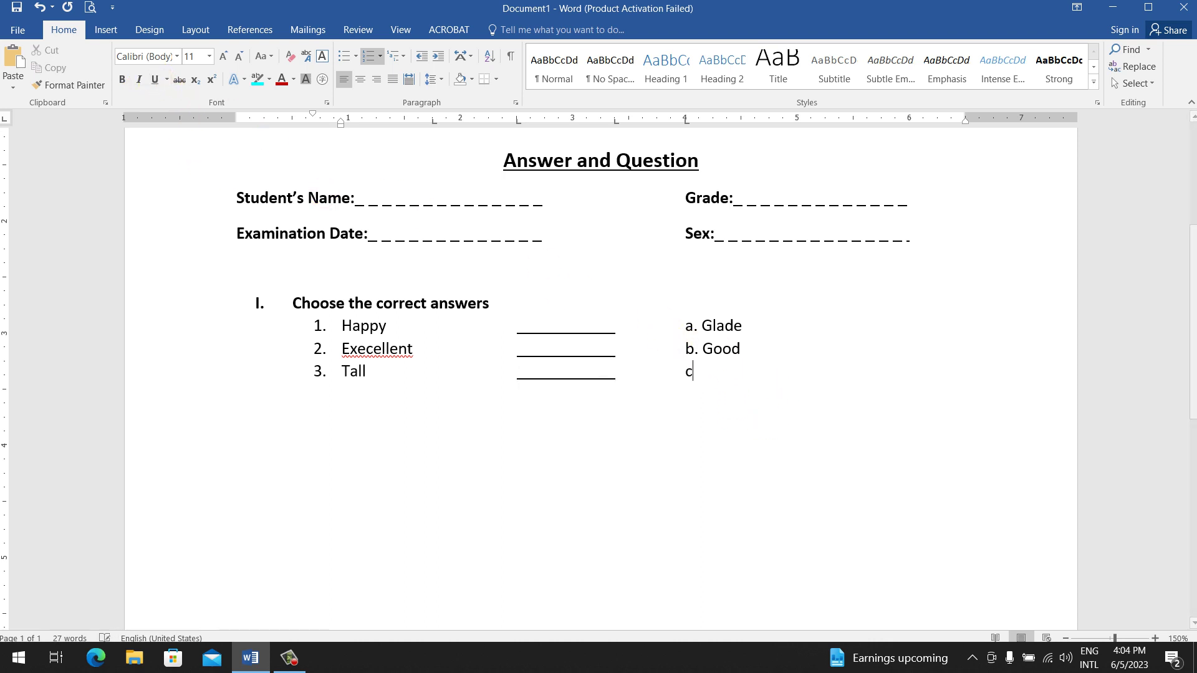
pyautogui.write('. L')
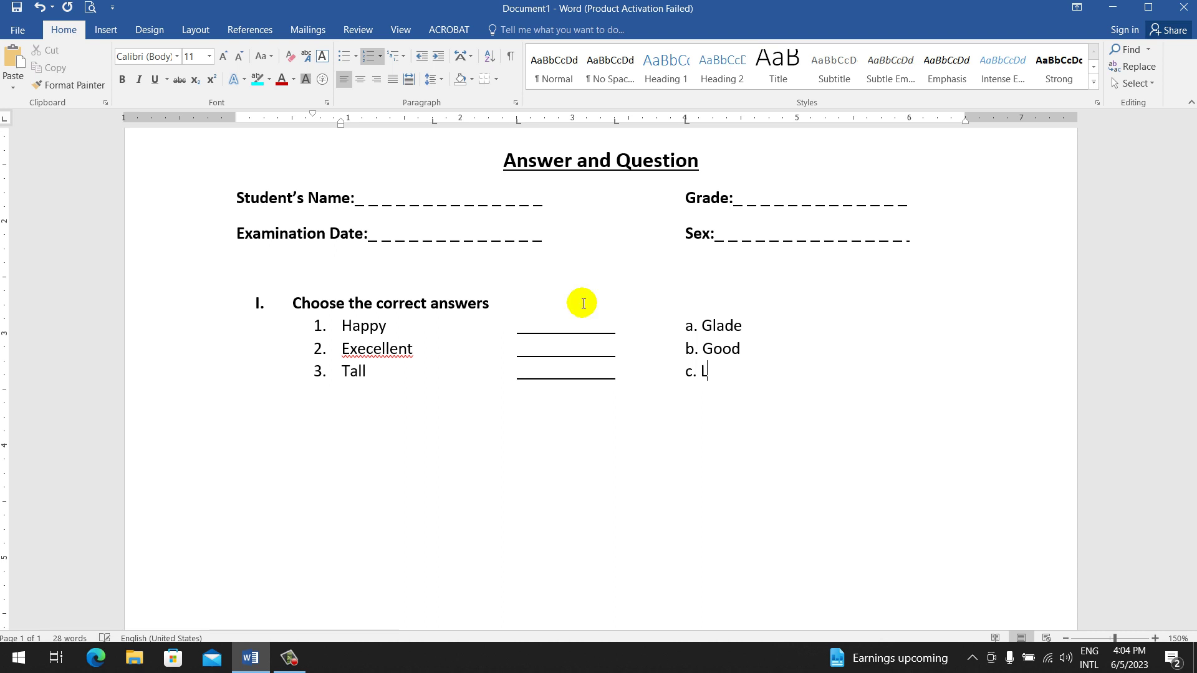
pyautogui.write('ong')
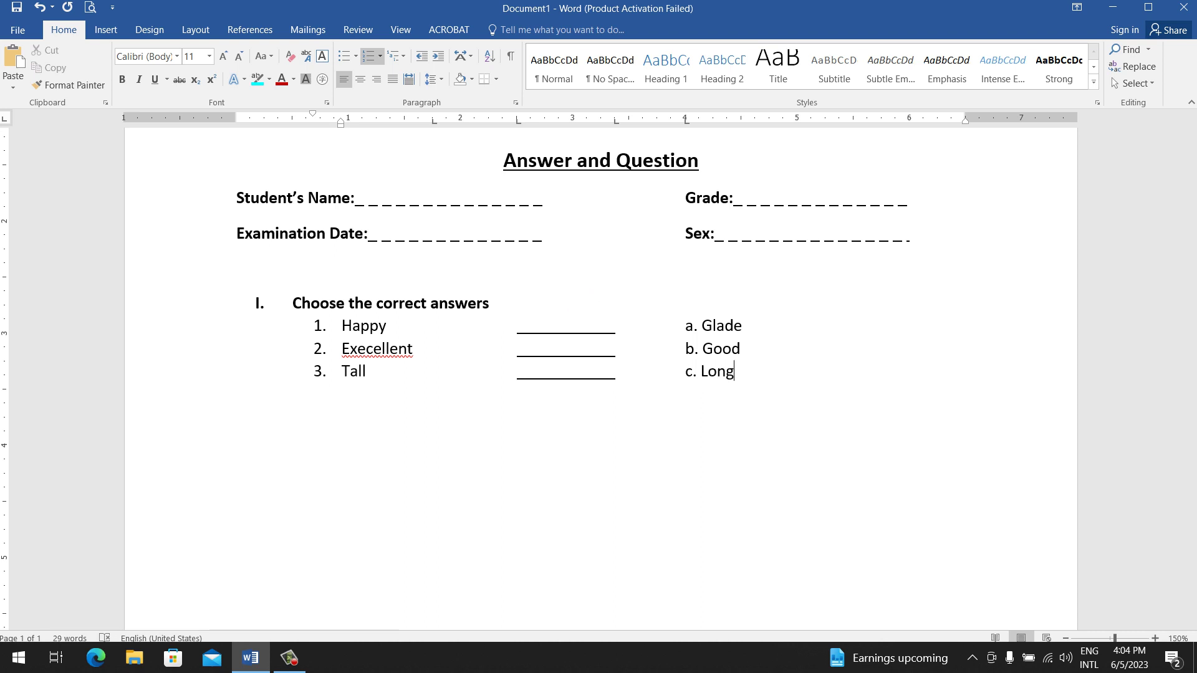
pyautogui.press('BackSpace')
pyautogui.press('BackSpace')
pyautogui.press('BackSpace')
pyautogui.press('BackSpace')
pyautogui.write('S')
pyautogui.write('hort')
# - Duplicate items 2 and 3 as items 4 and 5, removing the extra empty numbered line
pyautogui.moveTo(745, 374); pyautogui.dragTo(325, 355)
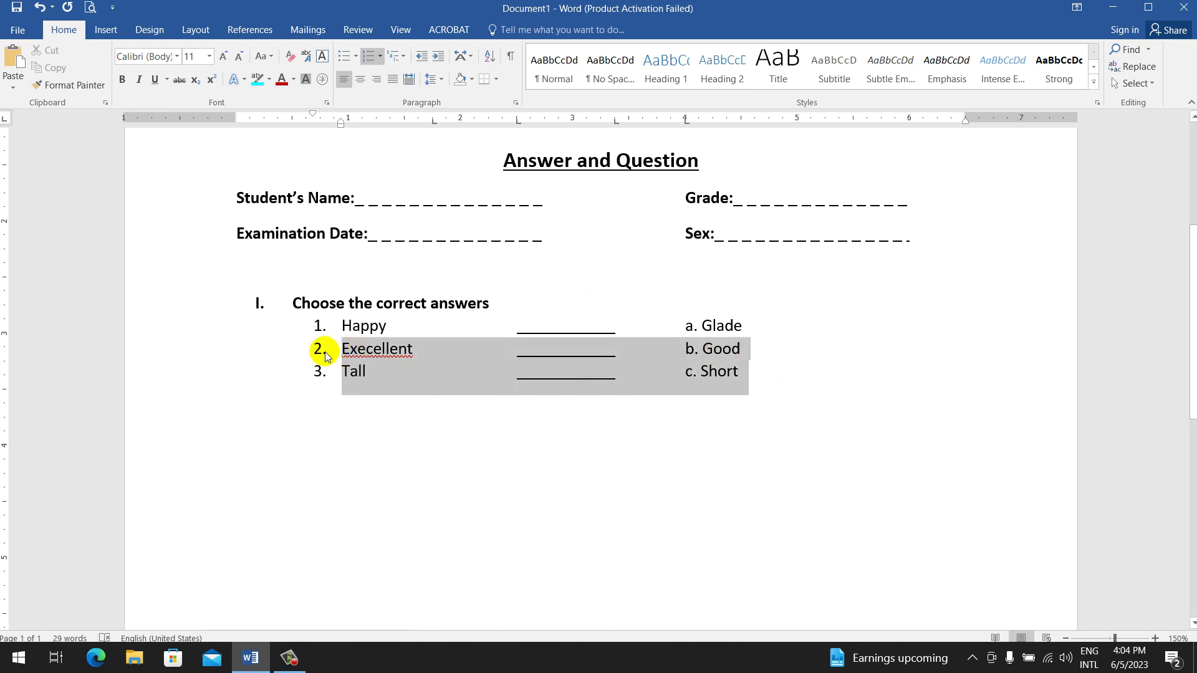
pyautogui.click(761, 375)
pyautogui.press('Return')
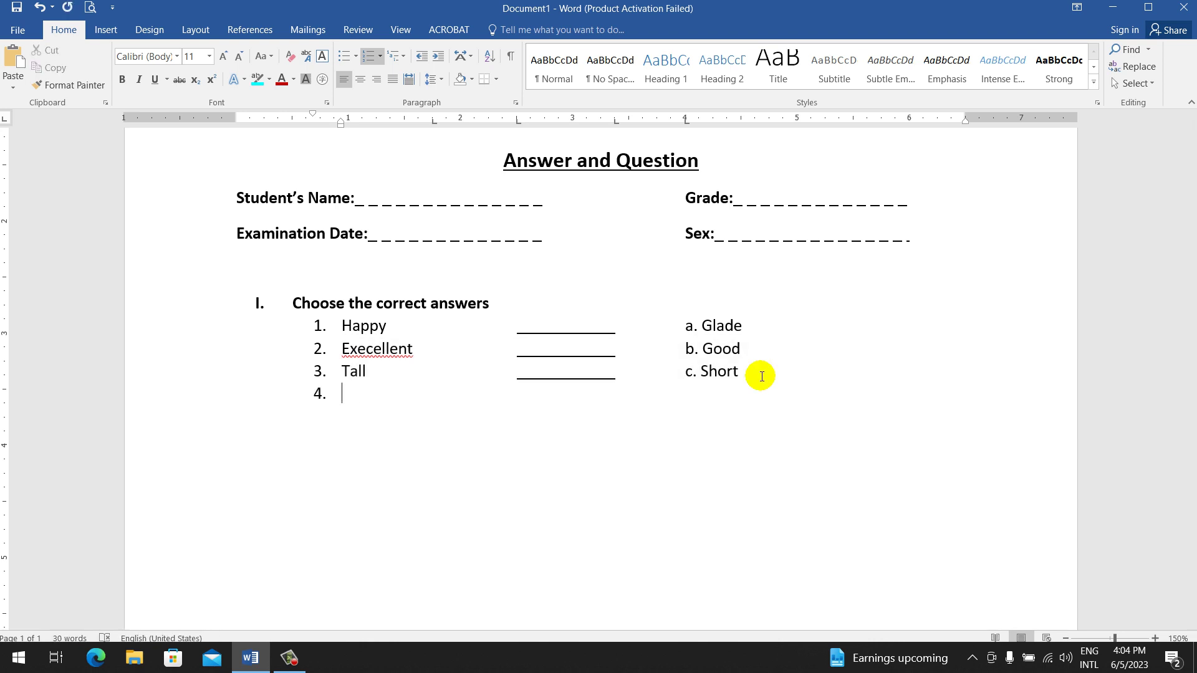
pyautogui.hotkey('ctrl', 'v')
pyautogui.press('BackSpace')
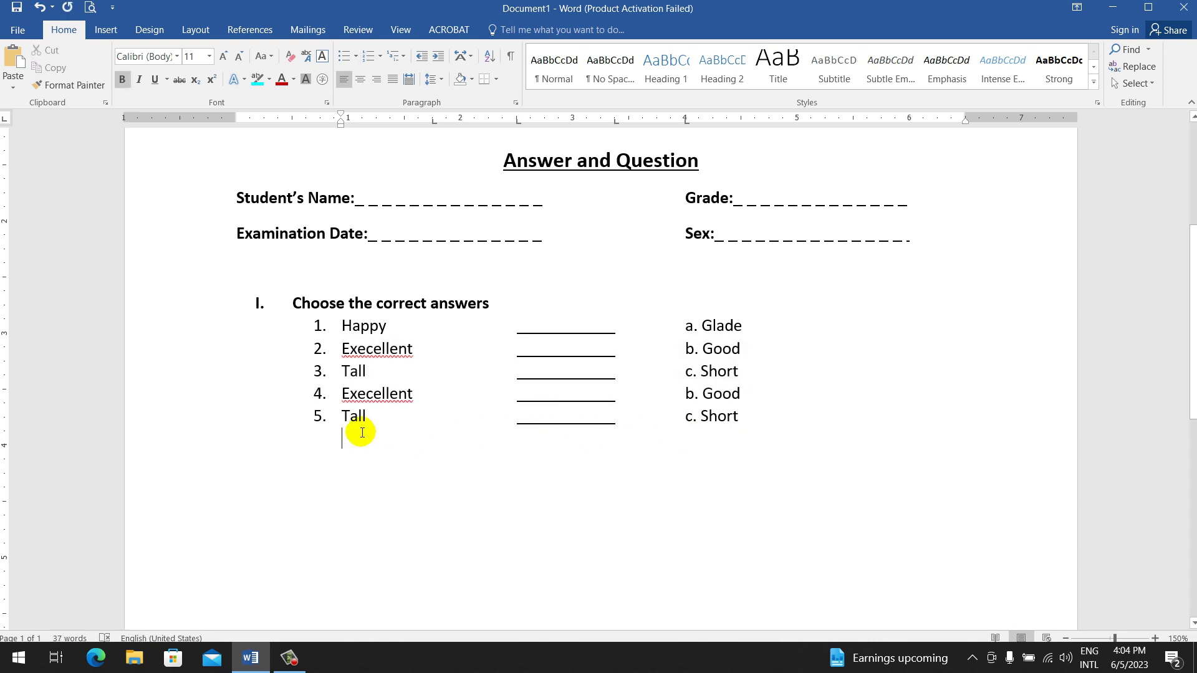
pyautogui.press('BackSpace')
pyautogui.press('BackSpace')
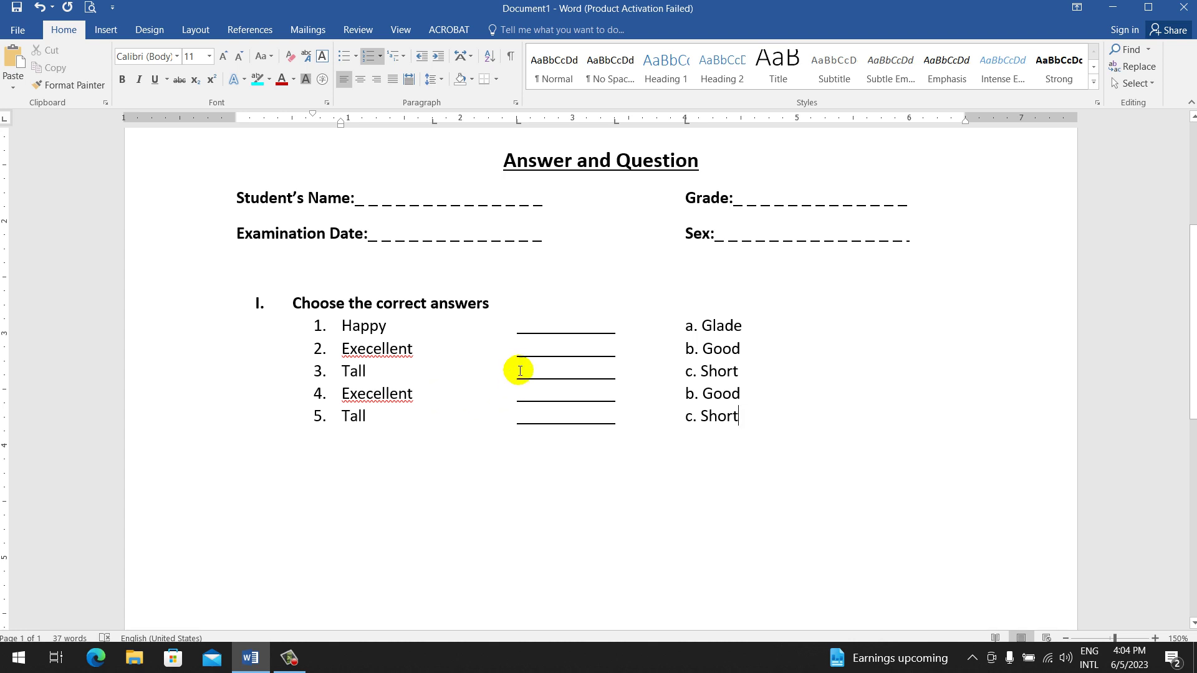
pyautogui.click(521, 336)
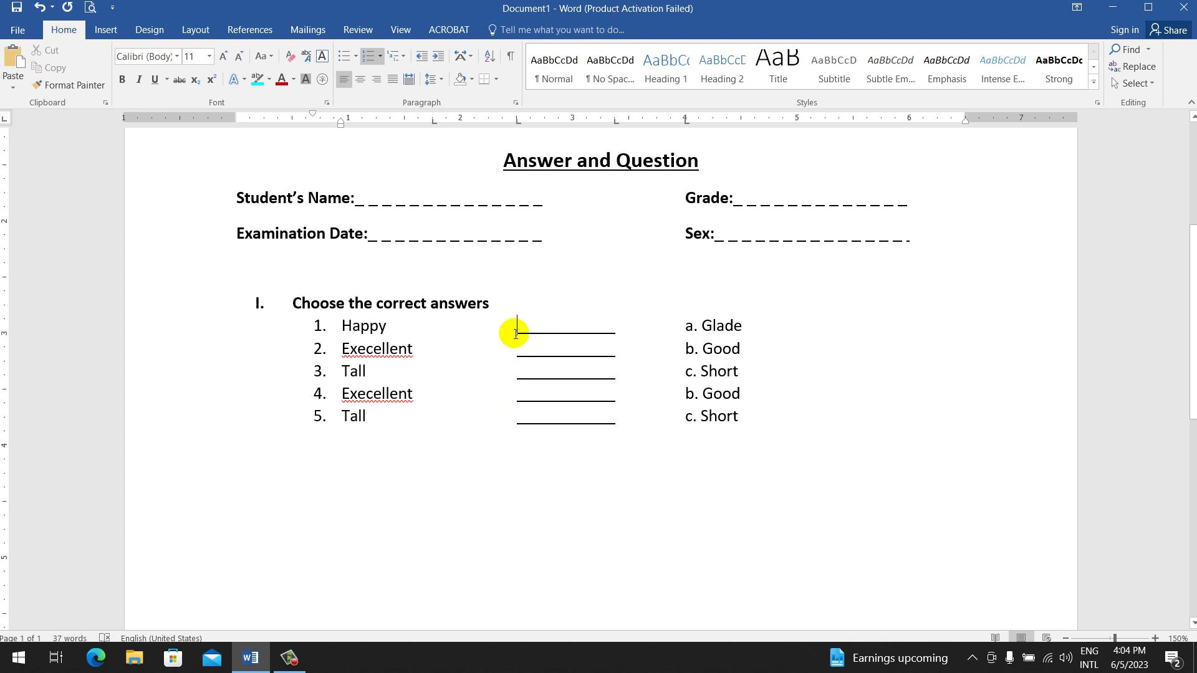
# - Select the five list rows and move their ruler tab stops to shorten the answer blanks
pyautogui.moveTo(521, 336); pyautogui.dragTo(596, 419)
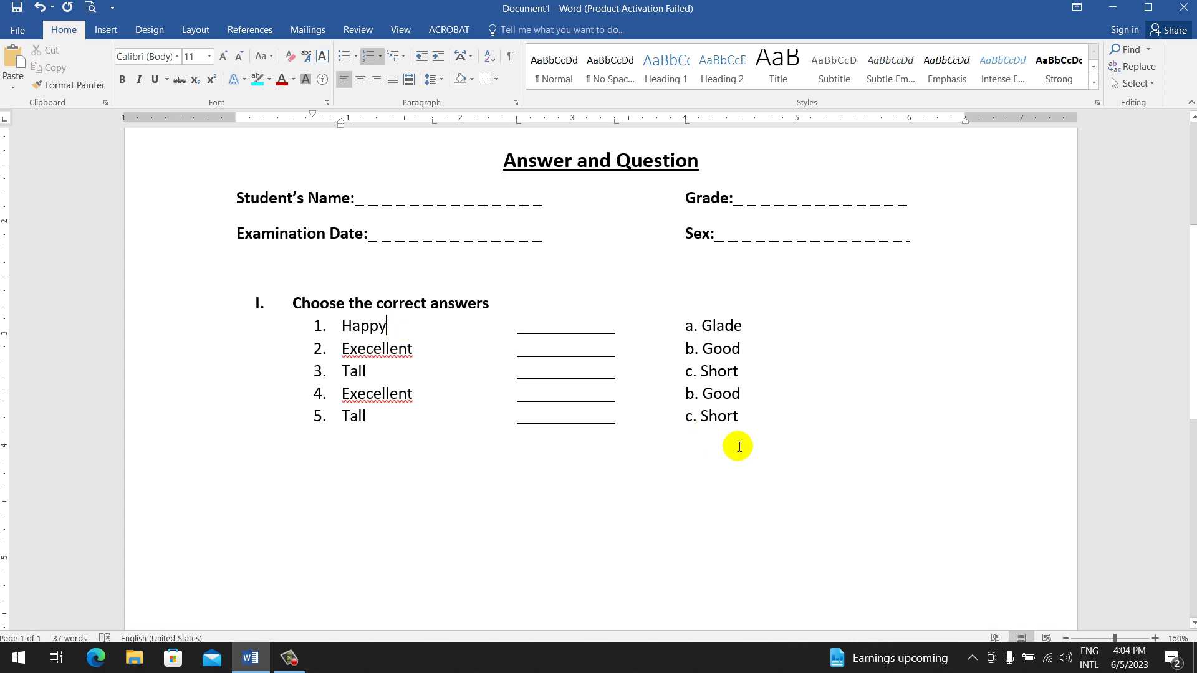
pyautogui.moveTo(736, 446); pyautogui.dragTo(340, 312)
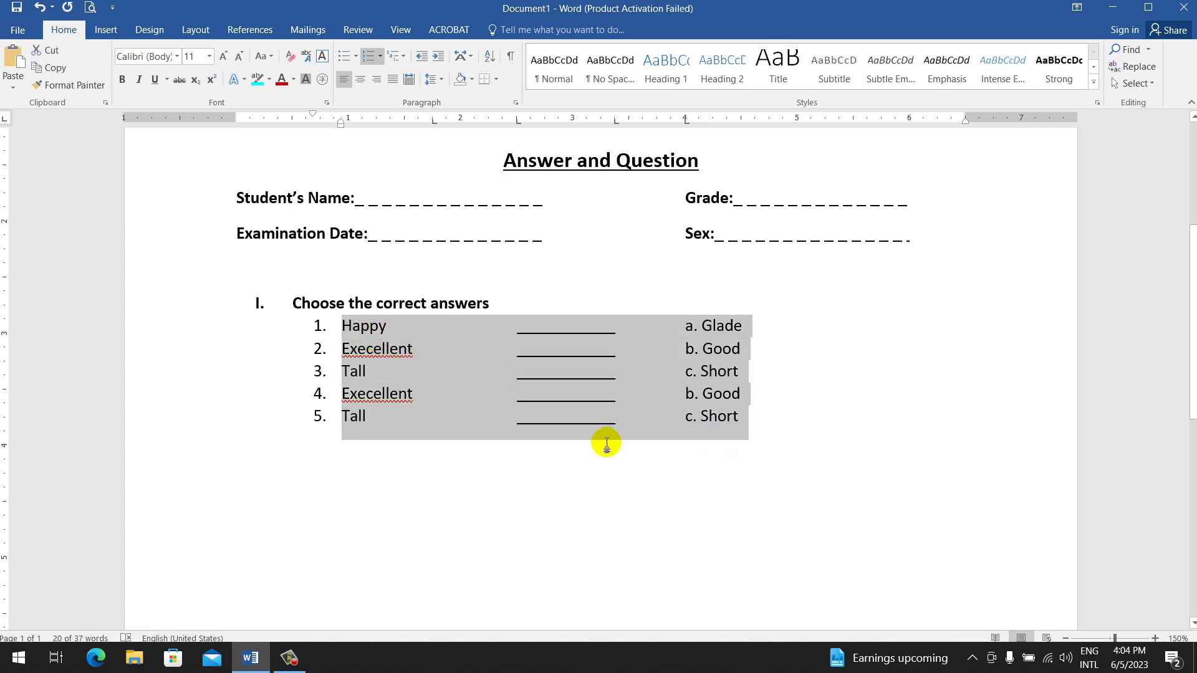
pyautogui.click(543, 393)
pyautogui.click(516, 330)
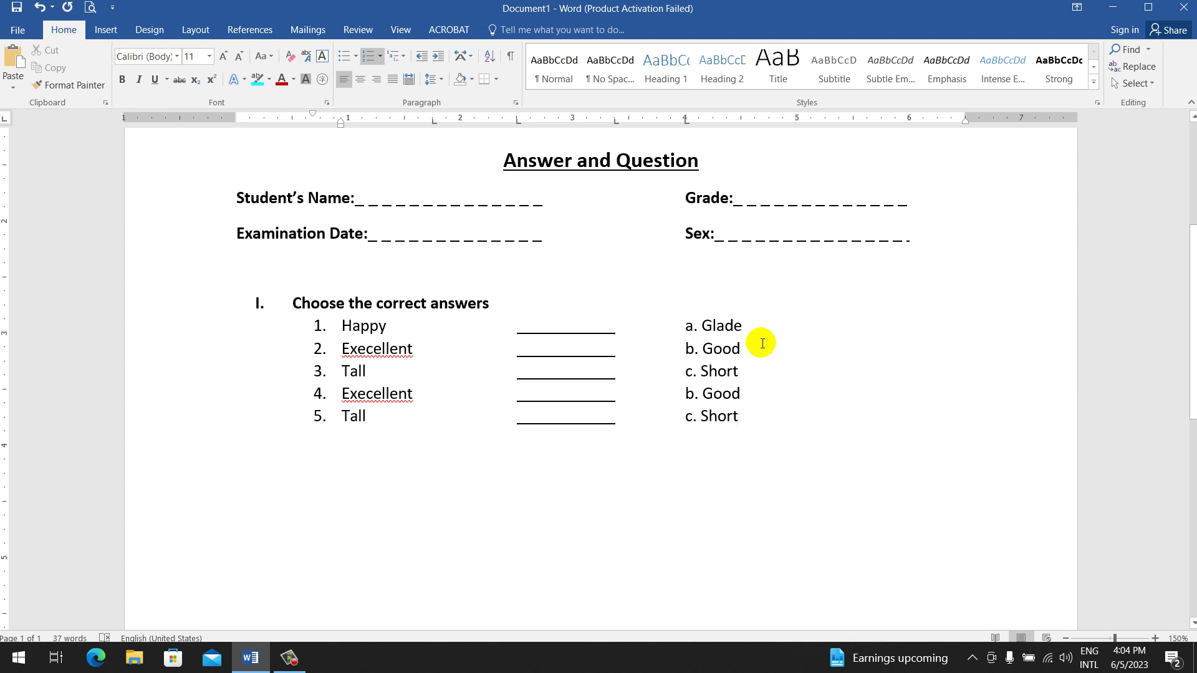
pyautogui.moveTo(723, 424); pyautogui.dragTo(321, 325)
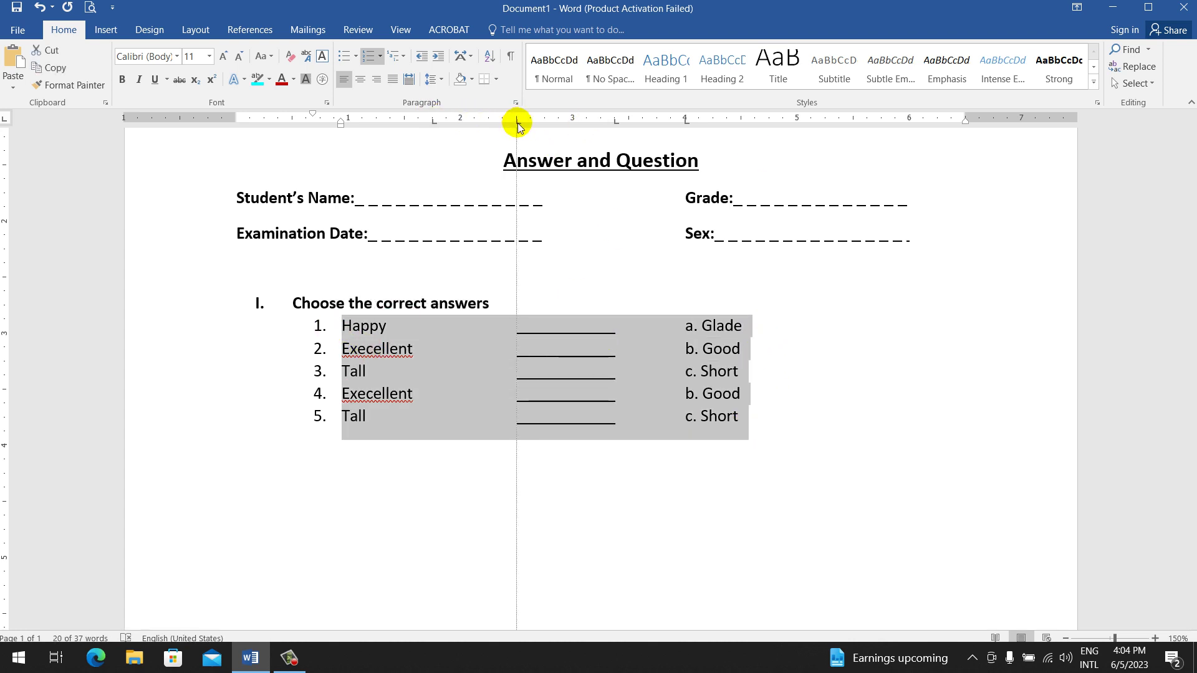
pyautogui.moveTo(518, 124)
pyautogui.mouseDown()
pyautogui.moveTo(558, 128)
pyautogui.moveTo(519, 124)
pyautogui.mouseUp()
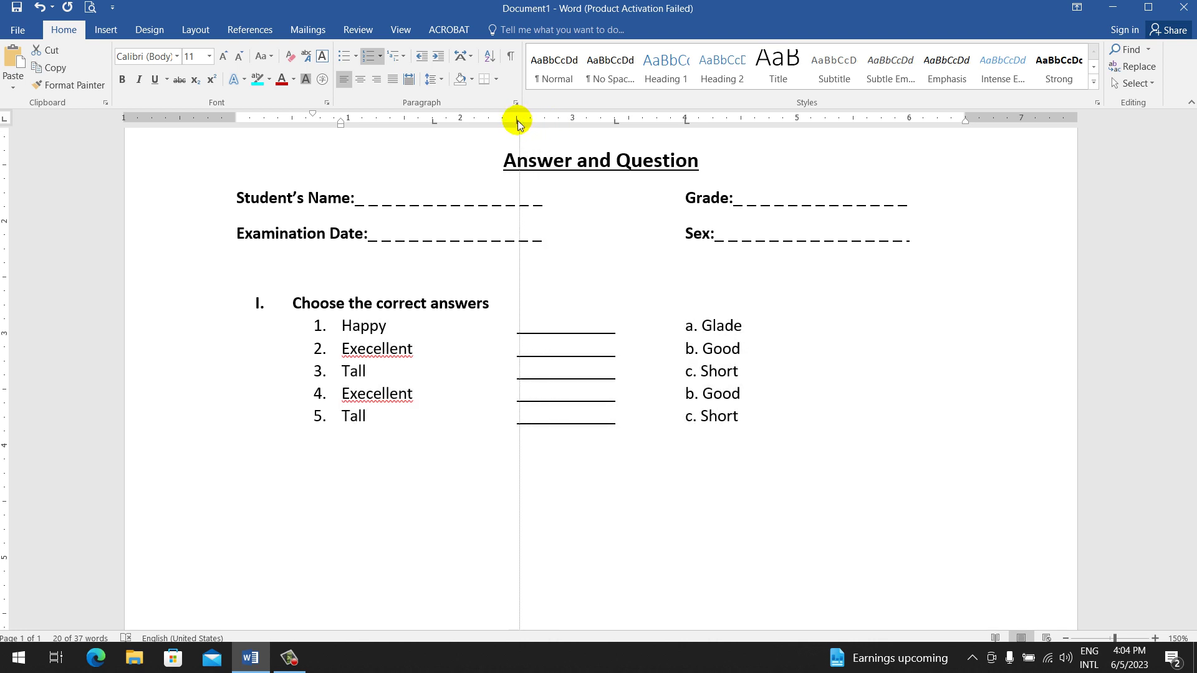
pyautogui.moveTo(617, 125)
pyautogui.mouseDown()
pyautogui.moveTo(608, 132)
pyautogui.moveTo(686, 127)
pyautogui.moveTo(649, 135)
pyautogui.moveTo(610, 120)
pyautogui.mouseUp()
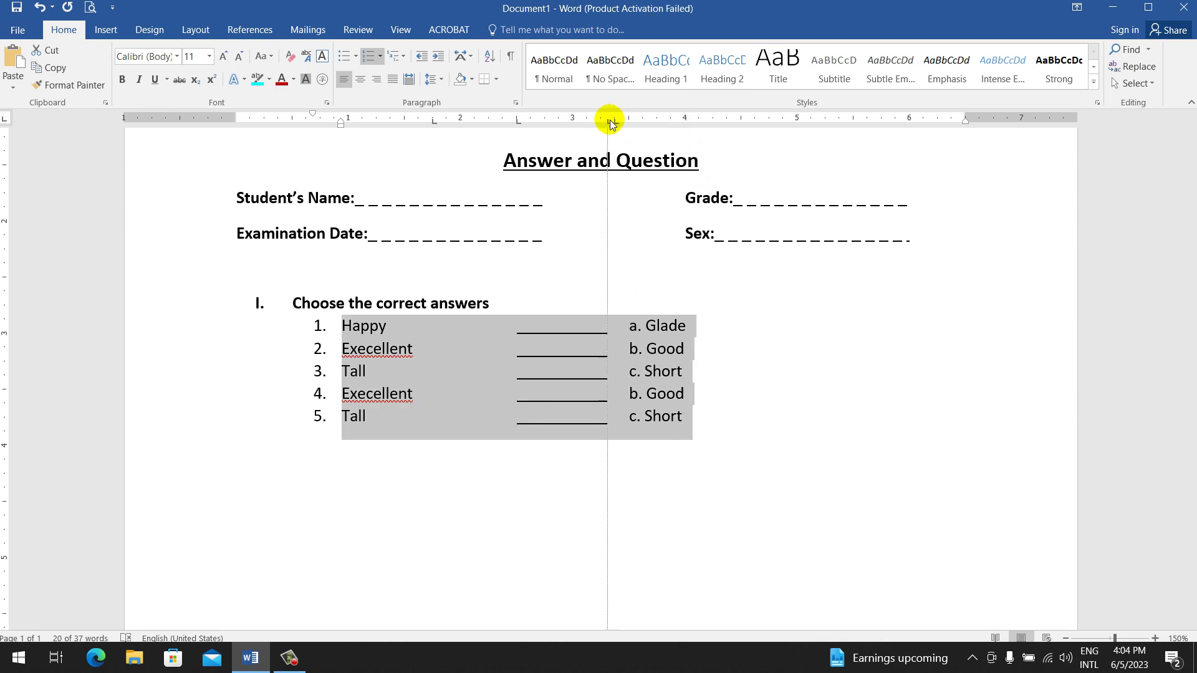
# - Shift the a/b/c options tab stop right to about 4 inches, under Grade and Sex
pyautogui.click(631, 326)
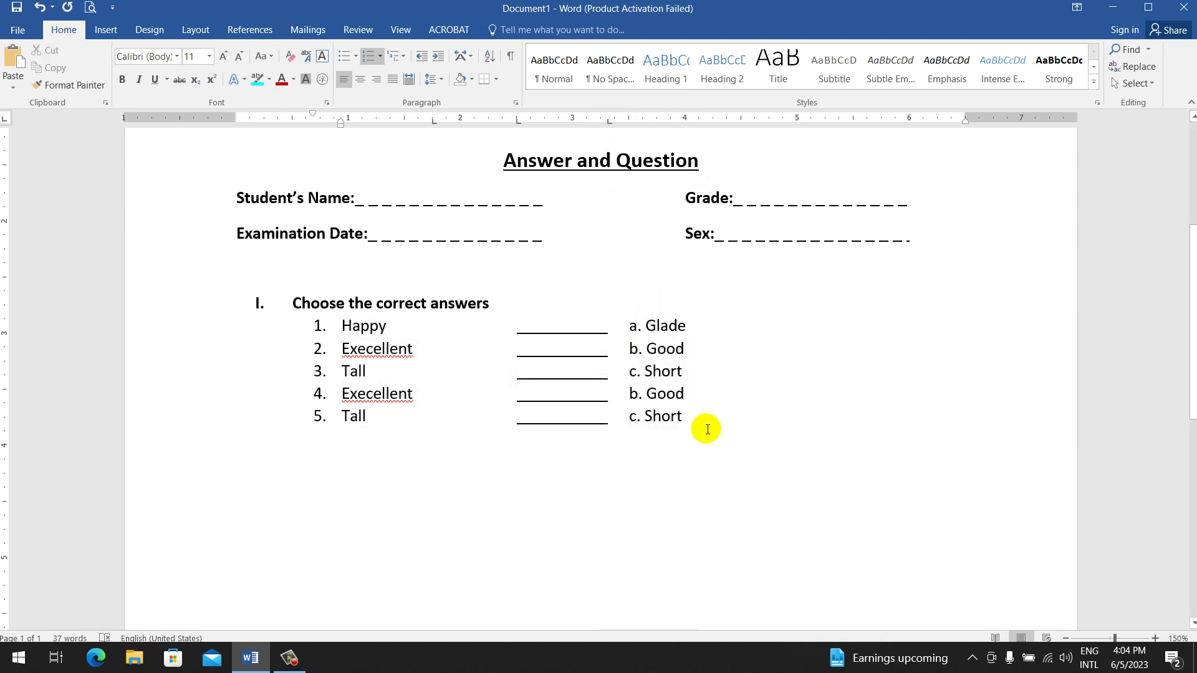
pyautogui.moveTo(701, 426); pyautogui.dragTo(288, 325)
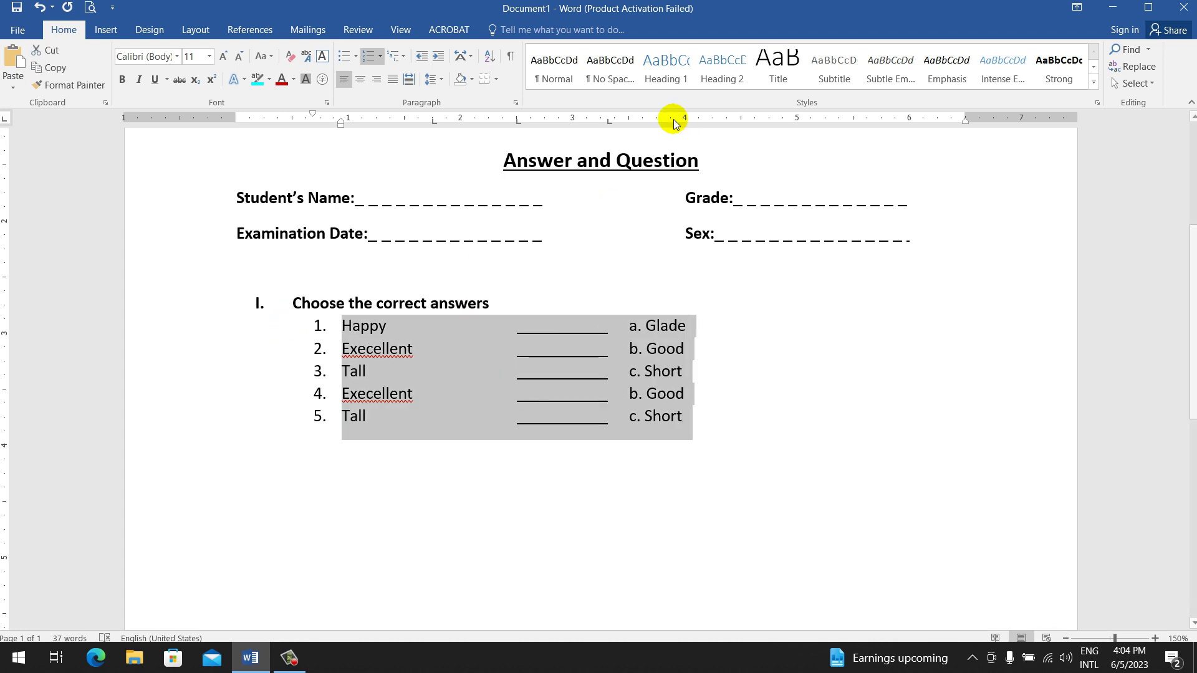
pyautogui.moveTo(686, 119)
pyautogui.mouseDown()
pyautogui.moveTo(716, 133)
pyautogui.moveTo(684, 118)
pyautogui.mouseUp()
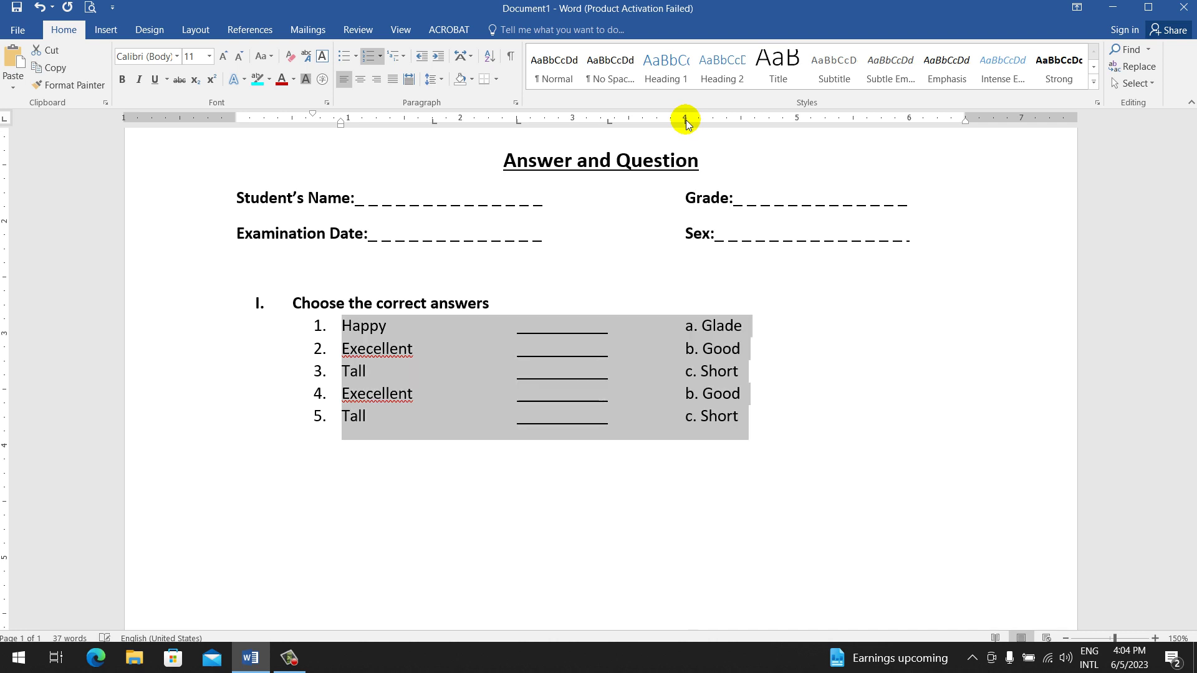
pyautogui.click(767, 331)
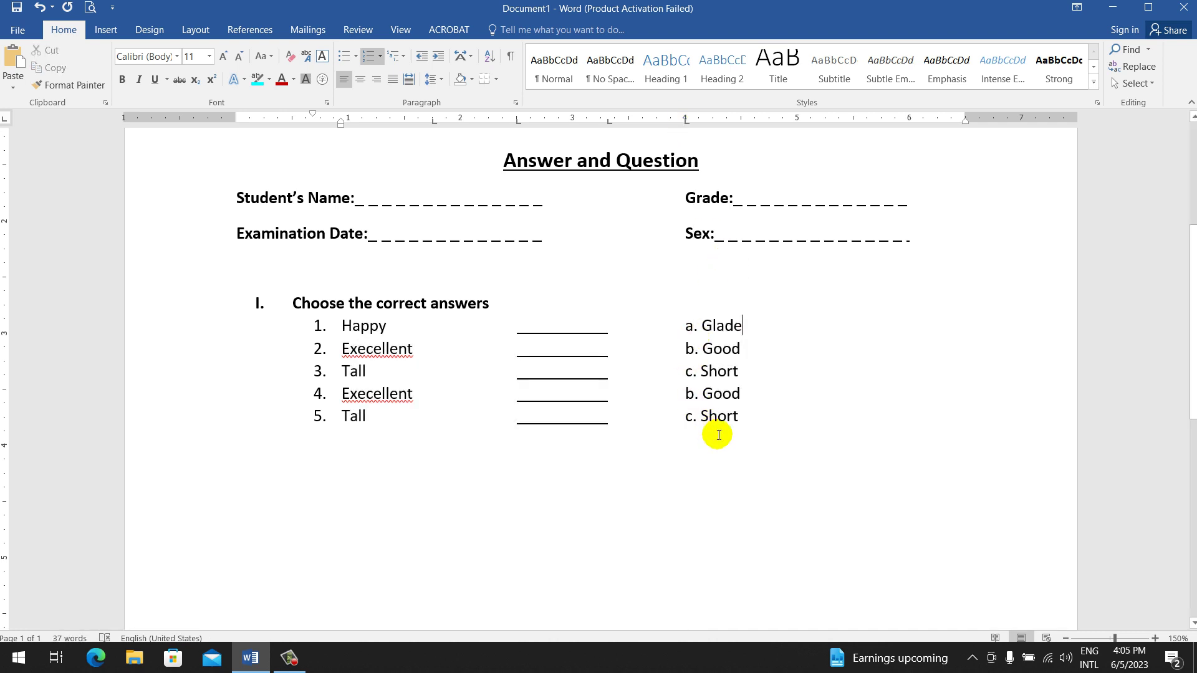
pyautogui.moveTo(750, 413)
pyautogui.mouseDown()
pyautogui.moveTo(297, 372)
pyautogui.moveTo(248, 336)
pyautogui.mouseUp()
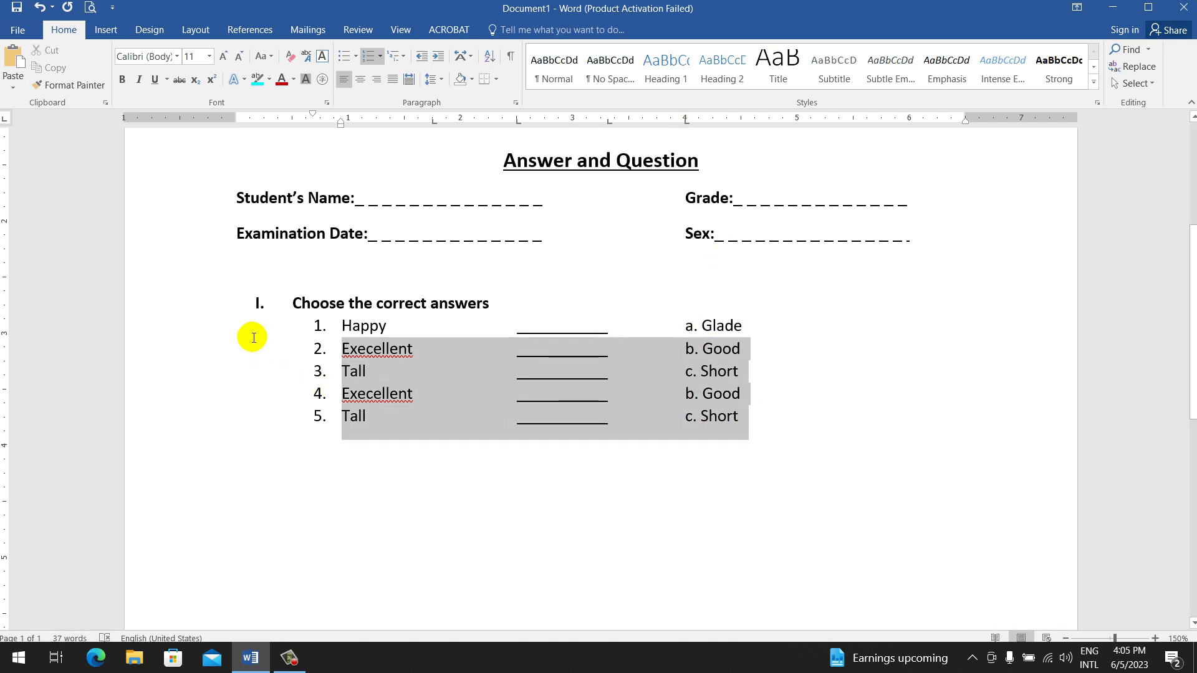
# - Paste a copy of section I and its five items below the list as section II, items 6–10
pyautogui.click(559, 442)
pyautogui.scroll(-1, 582, 422)
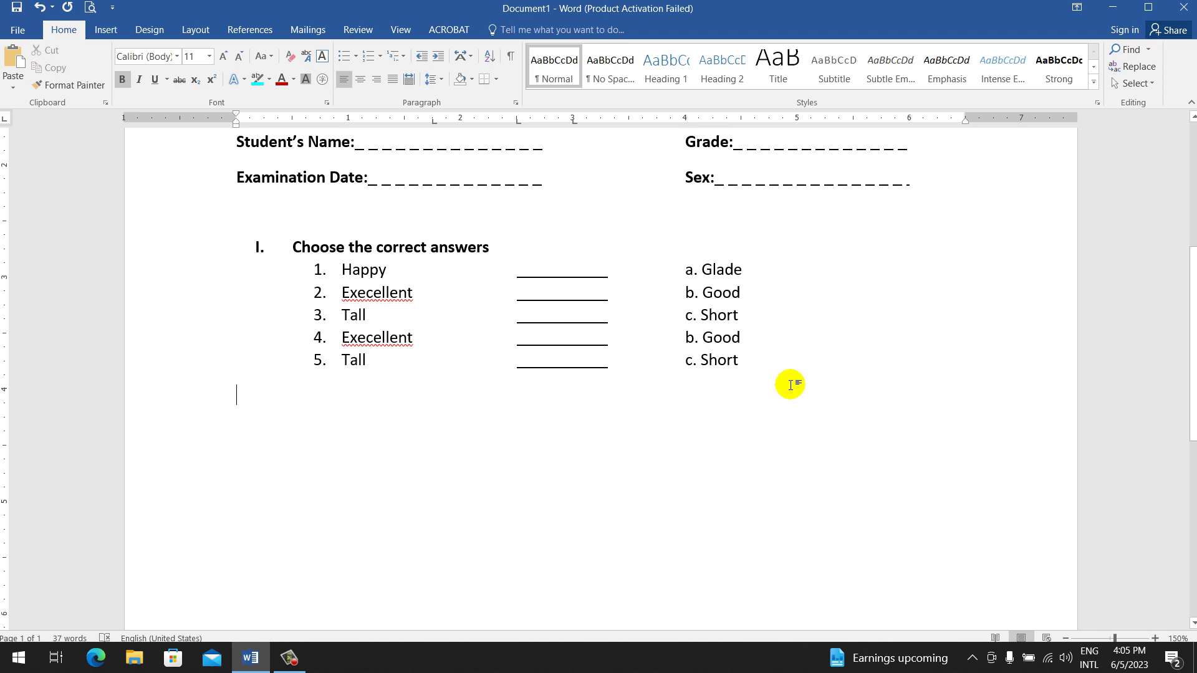
pyautogui.moveTo(788, 385)
pyautogui.mouseDown()
pyautogui.moveTo(282, 300)
pyautogui.moveTo(241, 260)
pyautogui.moveTo(246, 249)
pyautogui.mouseUp()
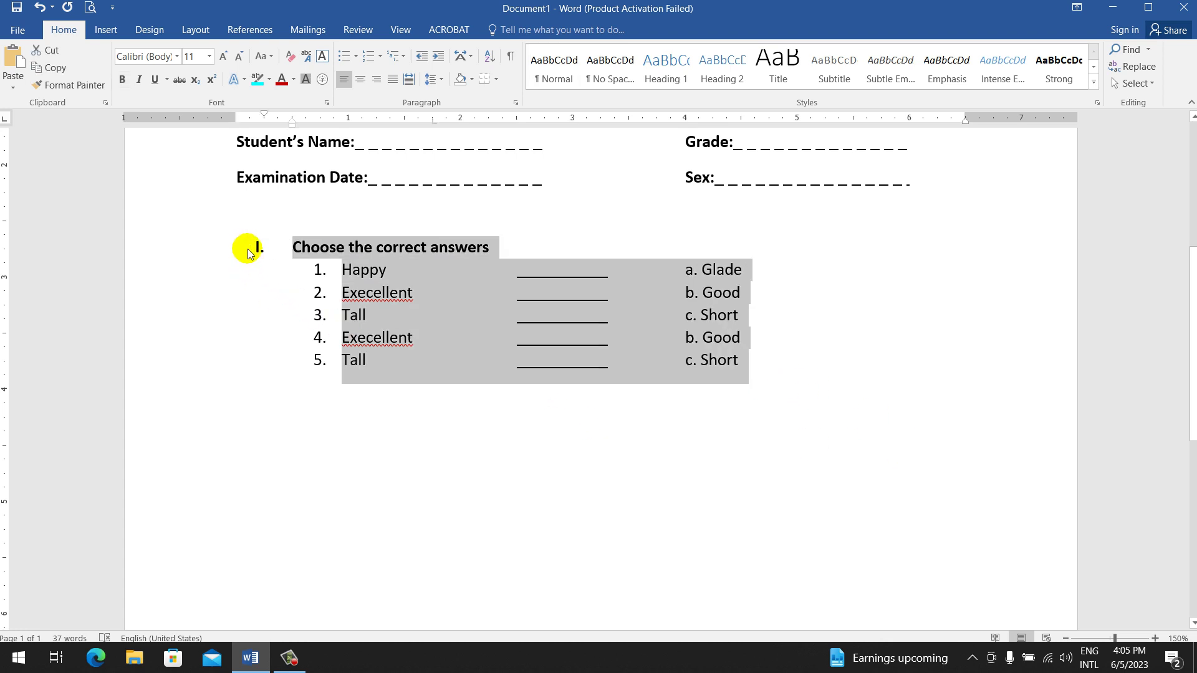
pyautogui.click(278, 408)
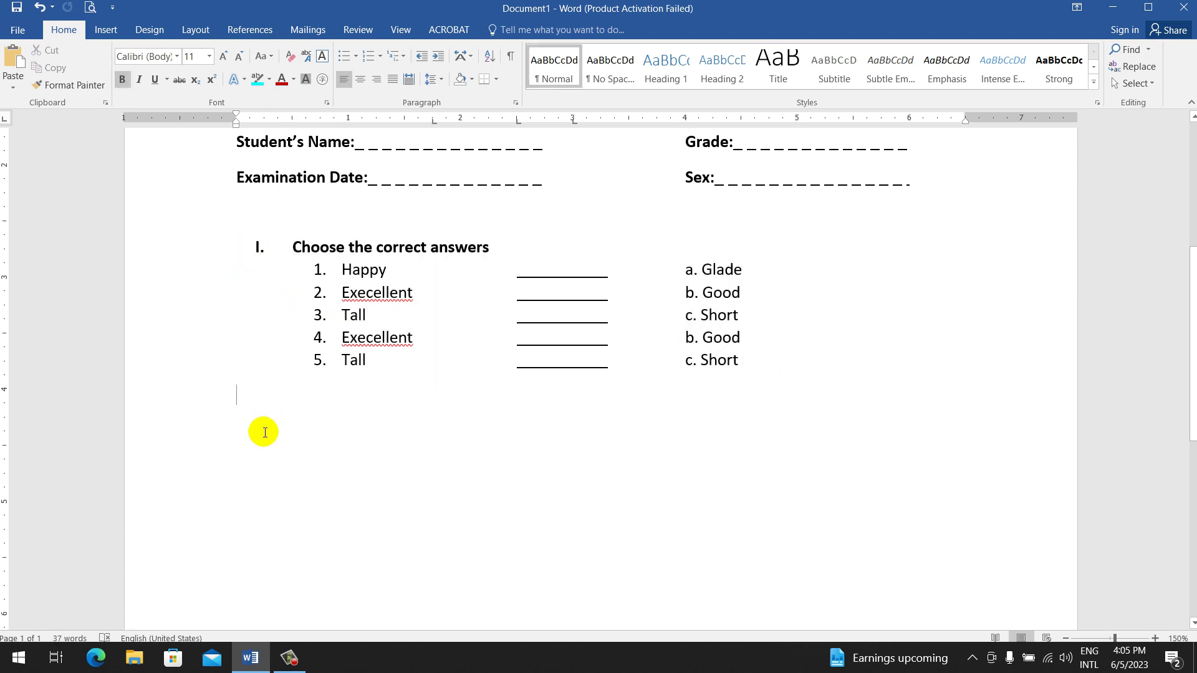
pyautogui.hotkey('ctrl', 'v')
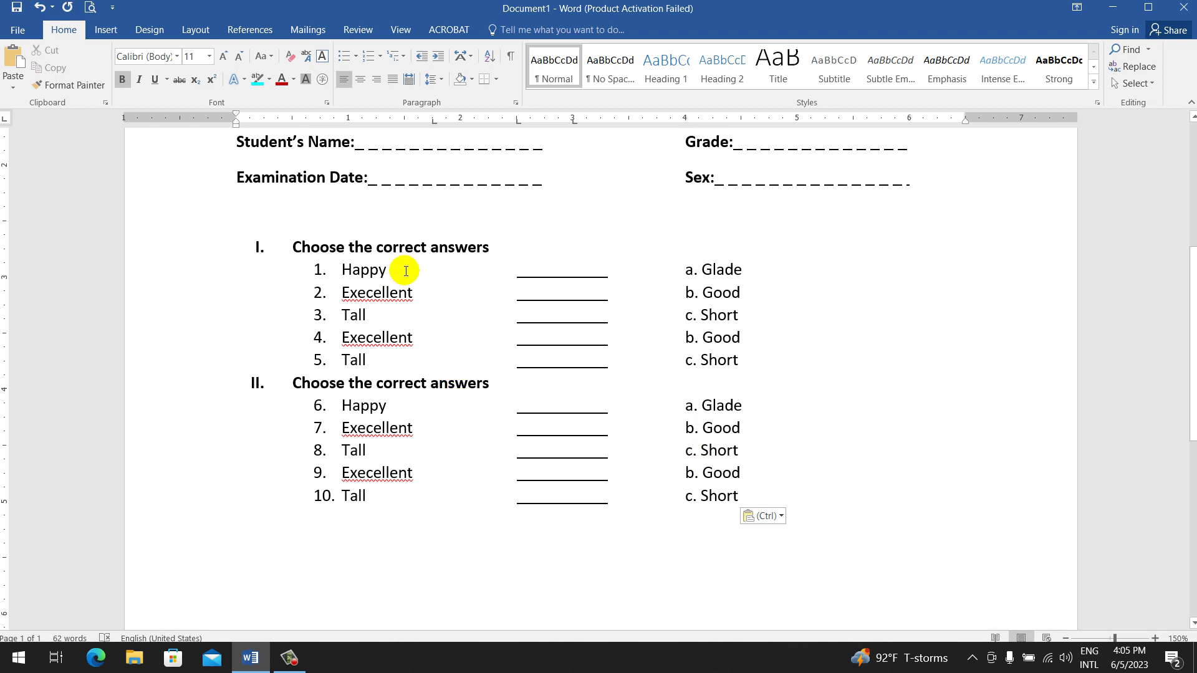
# - Place the cursor after 'Tall' in item 5 and scroll back up toward the title
pyautogui.click(506, 275)
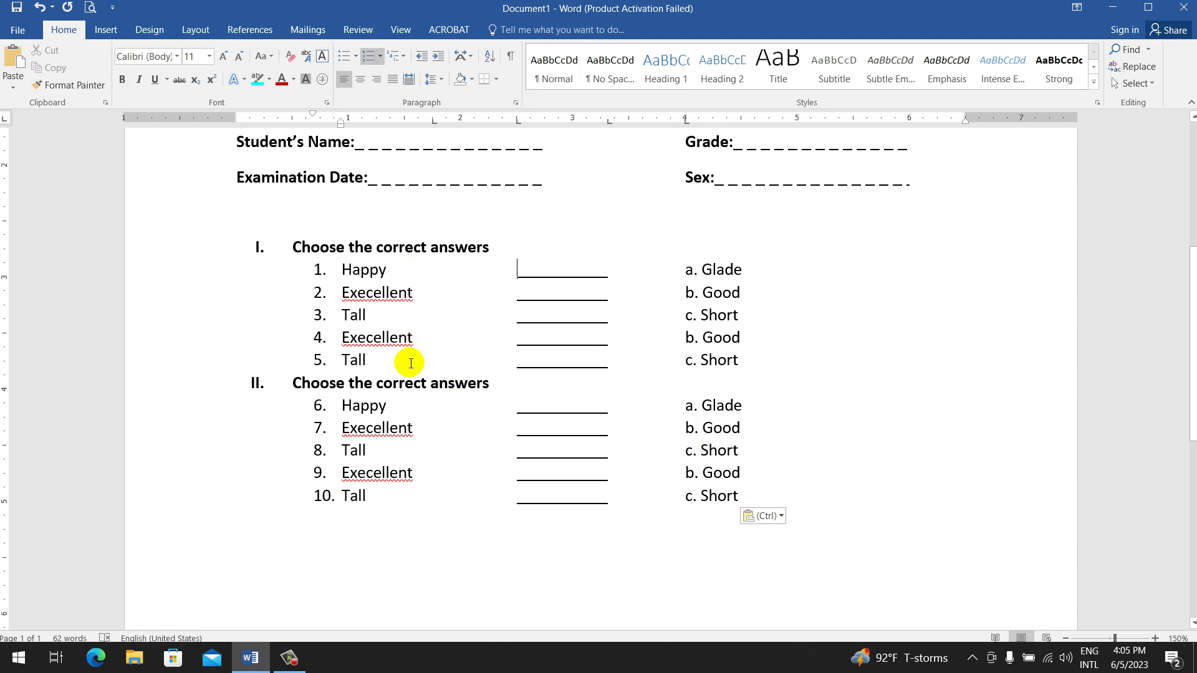
pyautogui.click(408, 361)
pyautogui.click(396, 365)
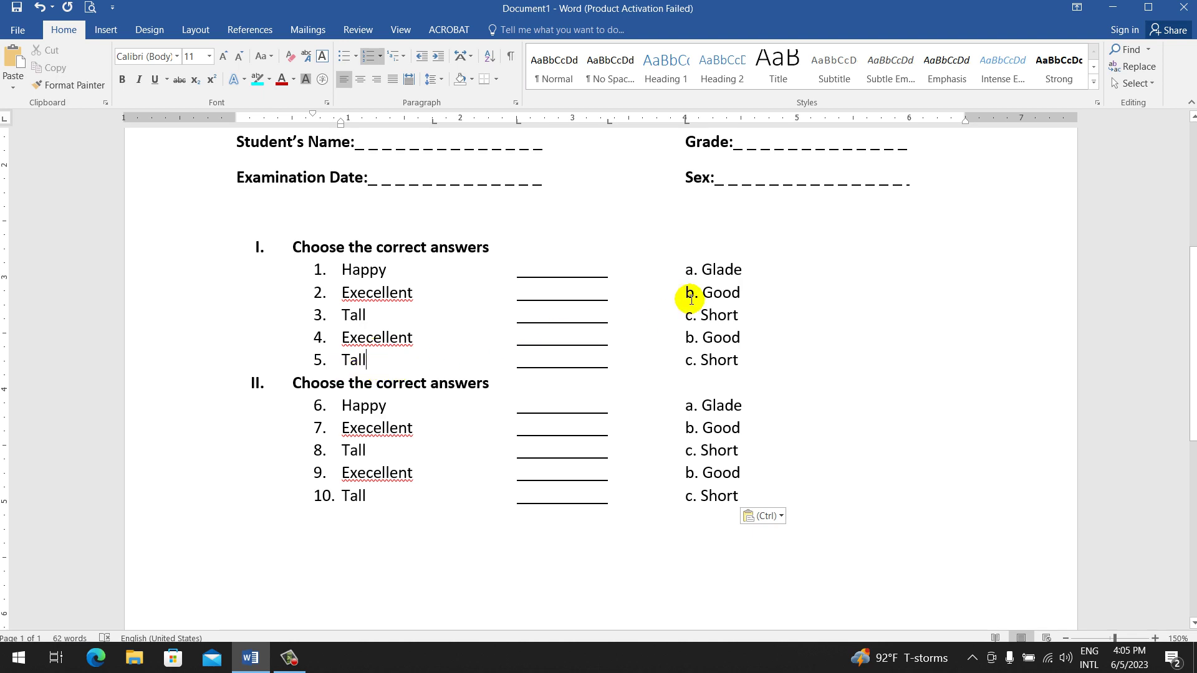
pyautogui.scroll(3, 691, 300)
pyautogui.scroll(3, 690, 299)
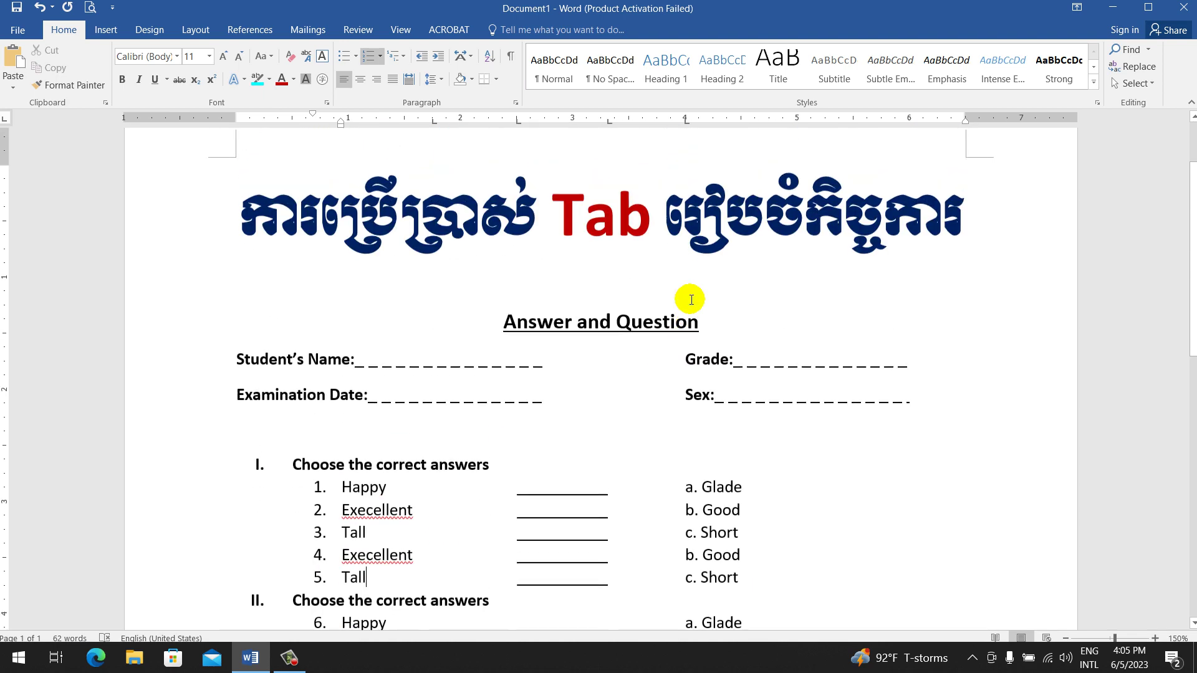
pyautogui.scroll(-1, 691, 300)
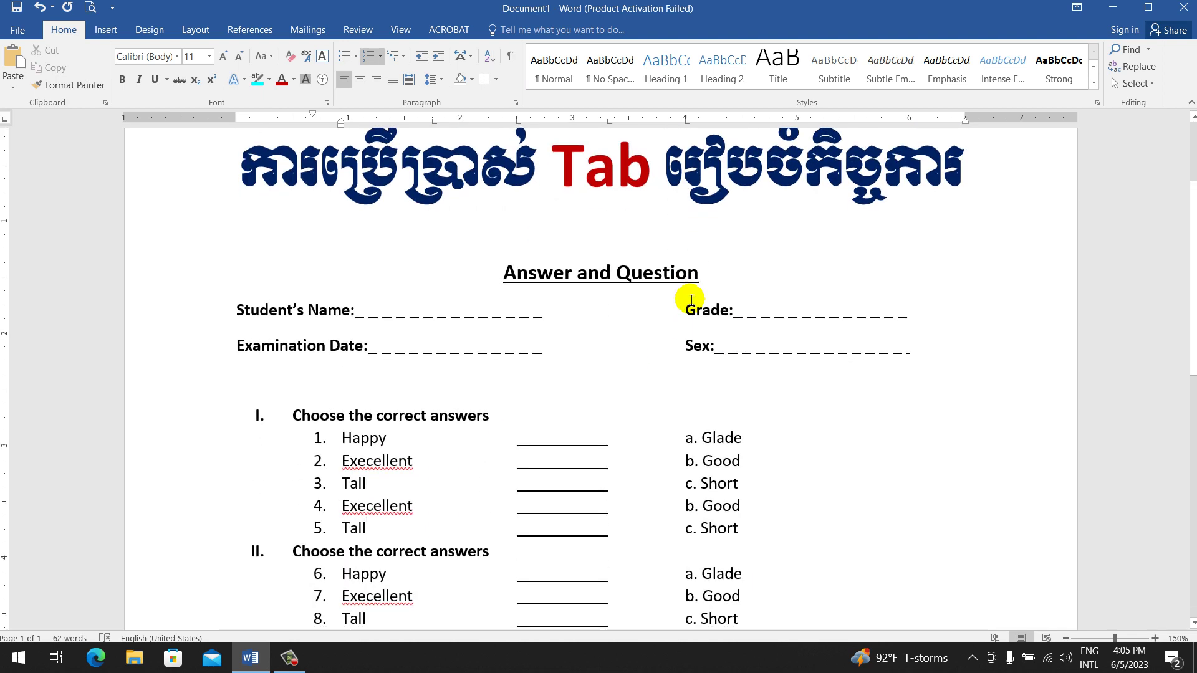